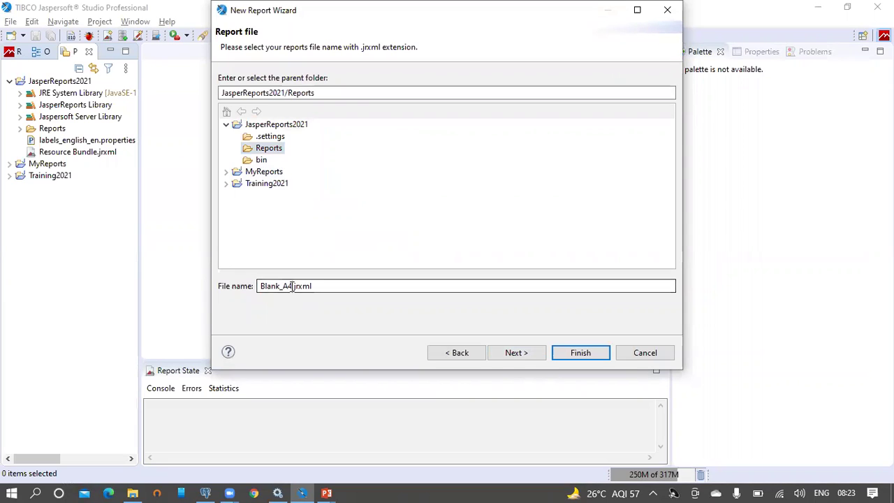
Name the new report file "PDF Advanced Properties - Missing font in the export" and continue to the data source settings.
{"action": "left_click_drag", "start_coordinate": [292, 286], "coordinate": [244, 287]}
{"action": "type", "text": "PDF Advanced Properties - Missing font in the export"}
{"action": "left_click", "coordinate": [515, 353]}
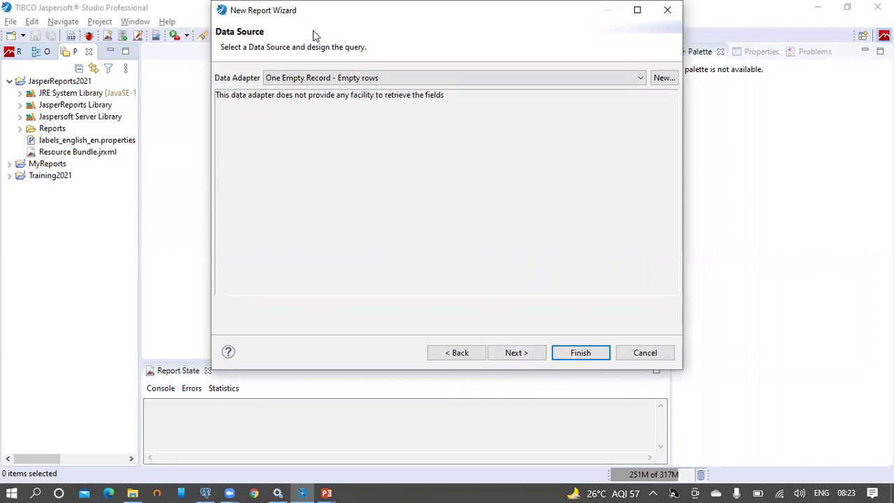
Choose the foodmart JDBC data adapter and enter the query "select * from customer limit 40", copied from the pgAdmin query file.
{"action": "left_click", "coordinate": [313, 78]}
{"action": "left_click", "coordinate": [313, 91]}
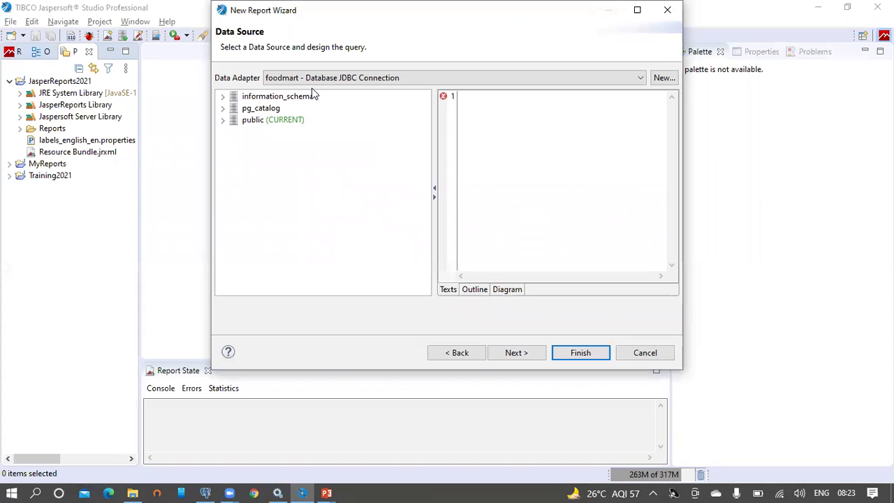
{"action": "left_click", "coordinate": [205, 491]}
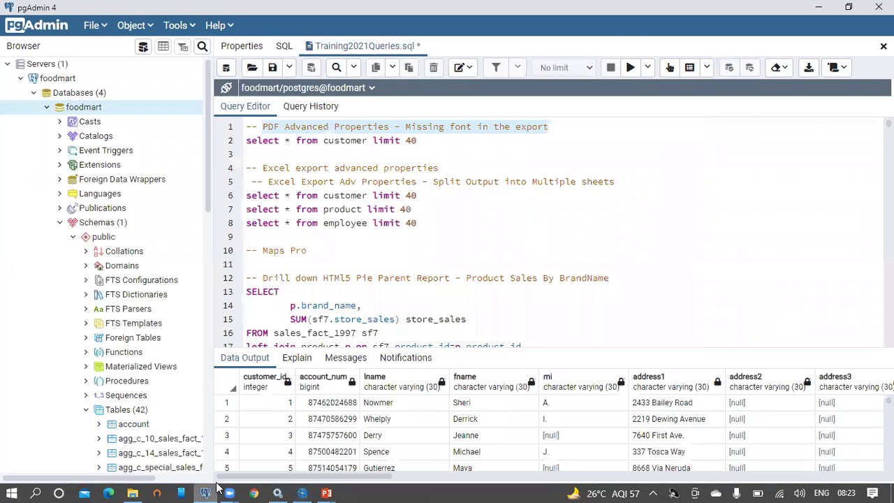
{"action": "left_click_drag", "start_coordinate": [430, 143], "coordinate": [240, 145]}
{"action": "key", "text": "ctrl+c"}
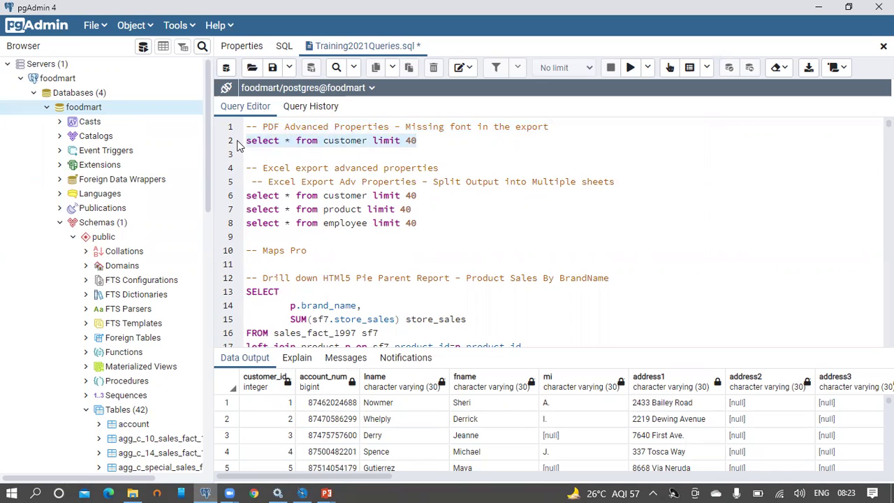
{"action": "key", "text": "alt+Tab"}
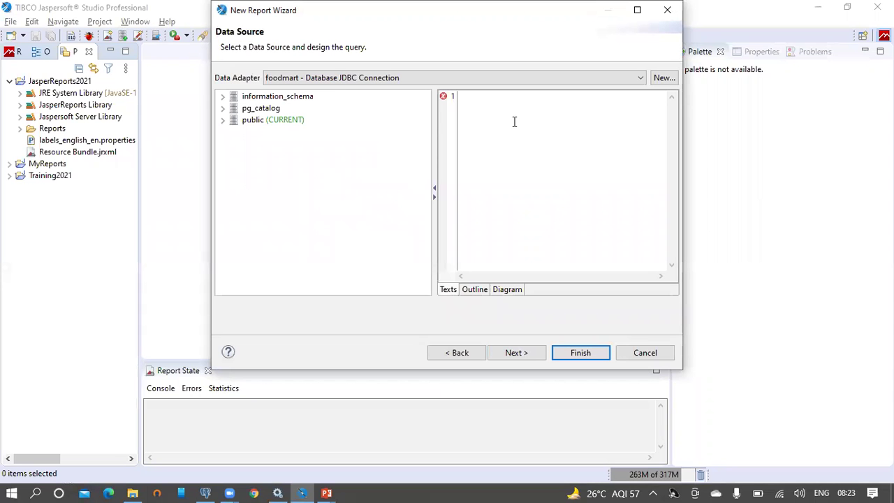
{"action": "key", "text": "ctrl+v"}
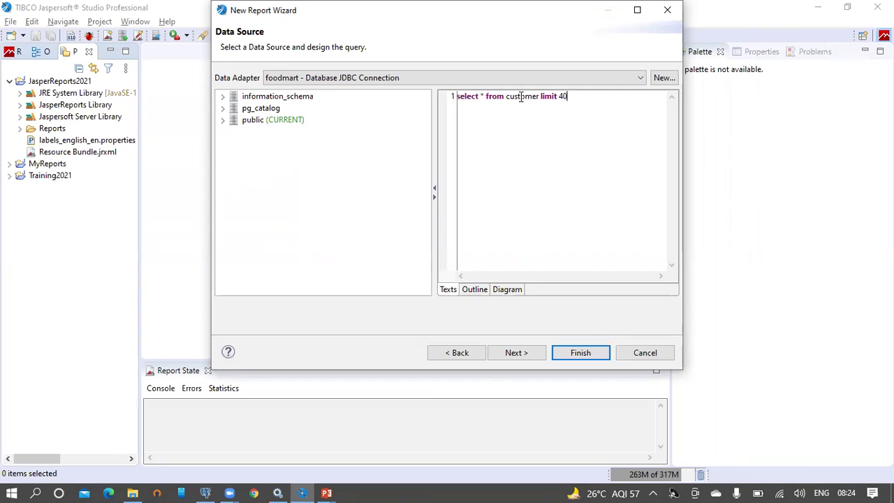
{"action": "left_click", "coordinate": [520, 354]}
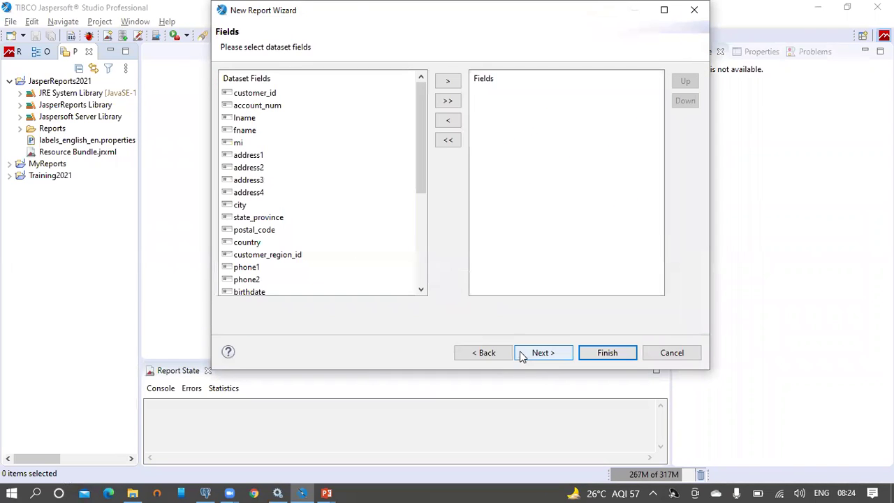
Include all dataset fields in the report, leave it ungrouped, and finish creating the report.
{"action": "left_click", "coordinate": [449, 102]}
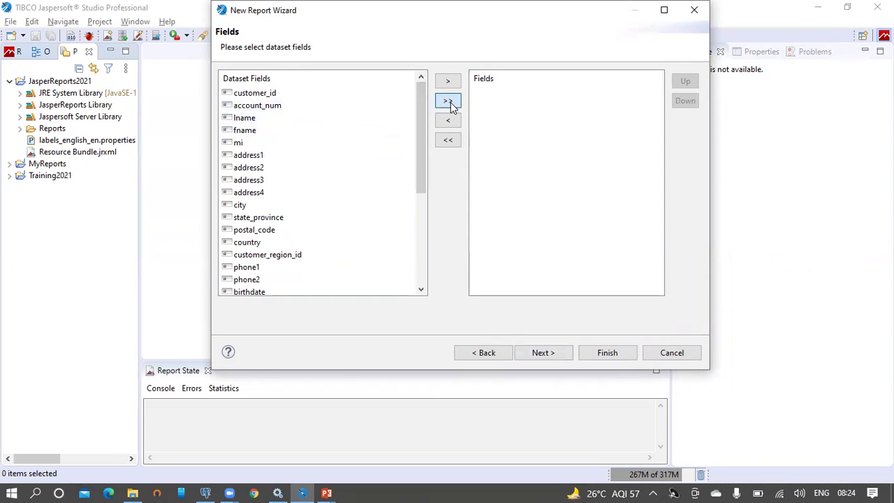
{"action": "left_click", "coordinate": [561, 357]}
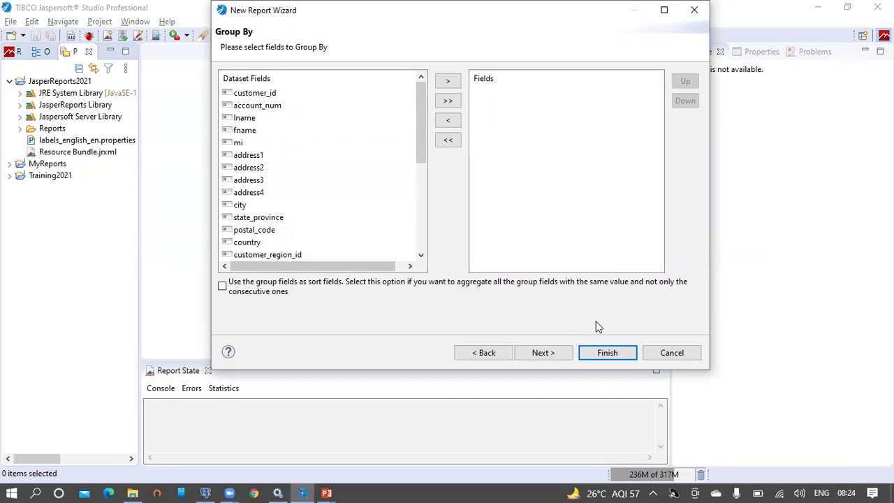
{"action": "left_click", "coordinate": [543, 353]}
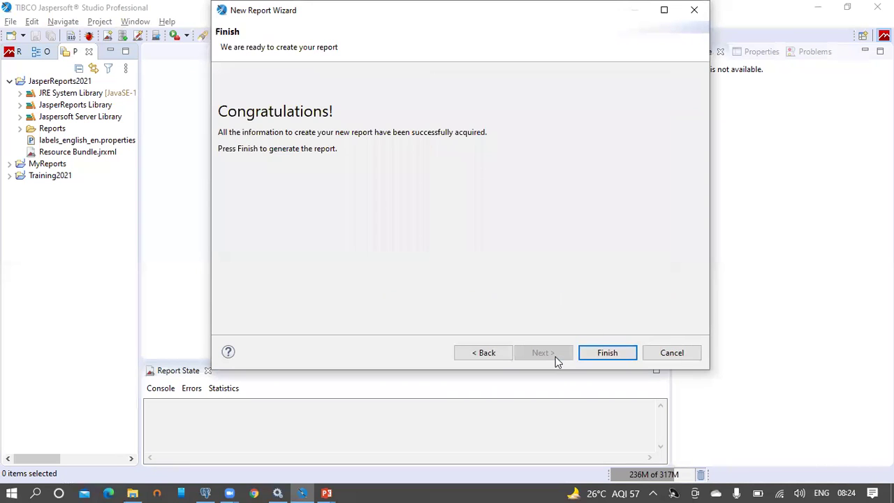
{"action": "left_click", "coordinate": [620, 355]}
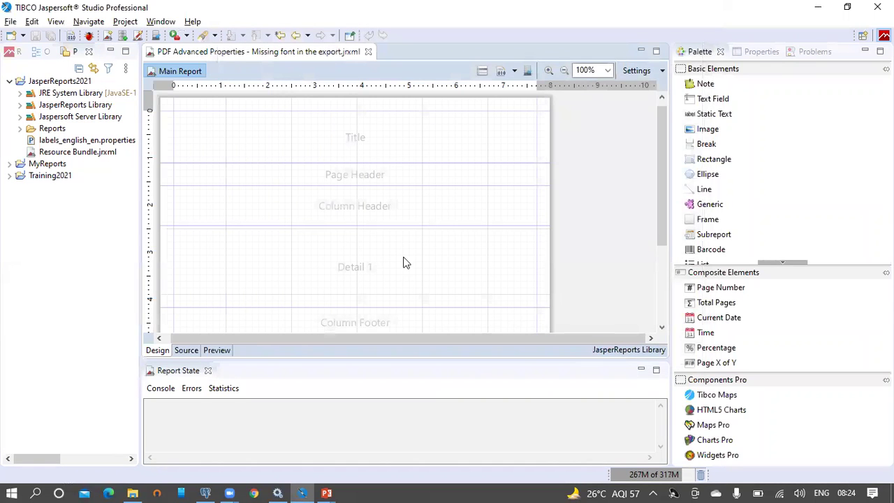
Delete the Page Header, Column Footer, Page Footer and Summary bands from the report outline.
{"action": "left_click", "coordinate": [40, 57]}
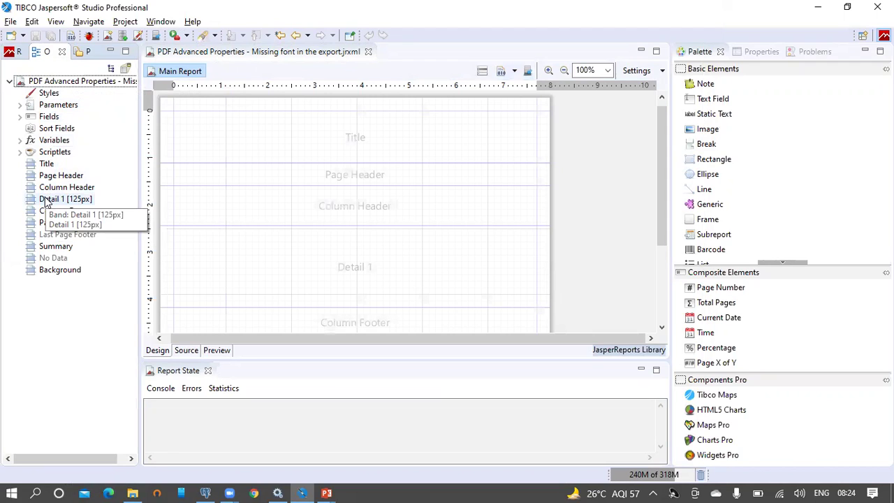
{"action": "left_click", "coordinate": [60, 177]}
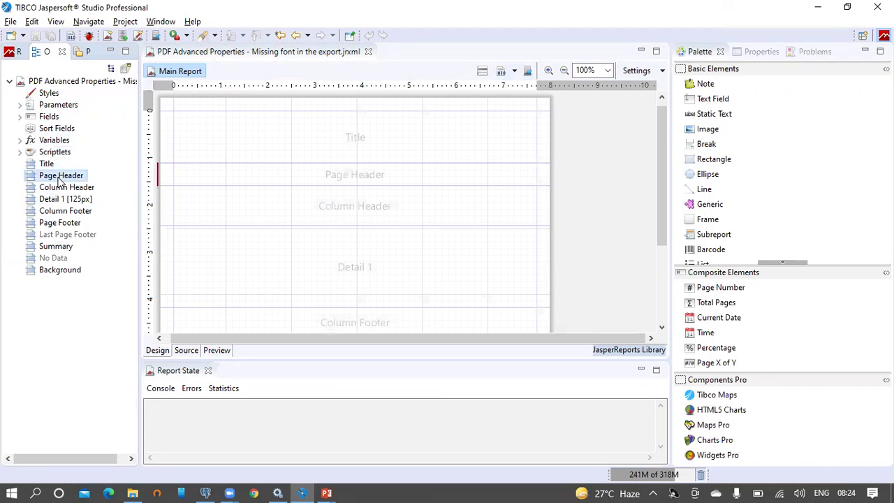
{"action": "left_click", "coordinate": [66, 215], "text": "ctrl"}
{"action": "left_click", "coordinate": [73, 223], "text": "ctrl"}
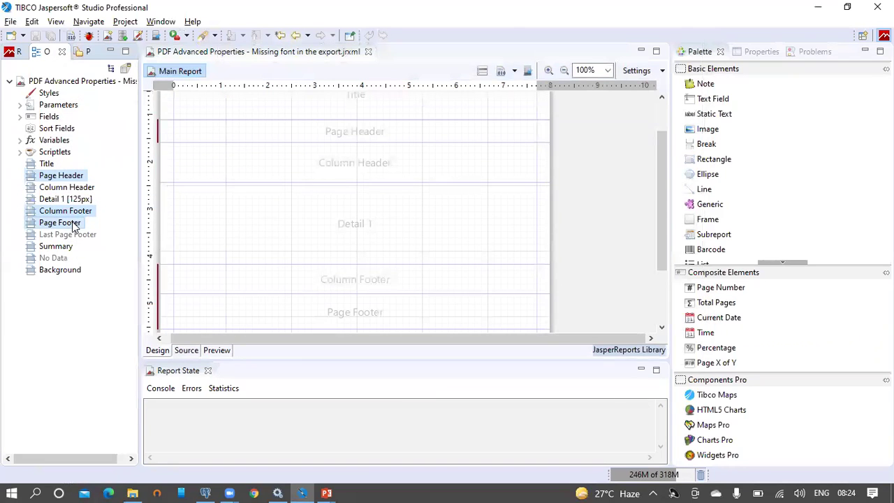
{"action": "left_click", "coordinate": [70, 246], "text": "ctrl"}
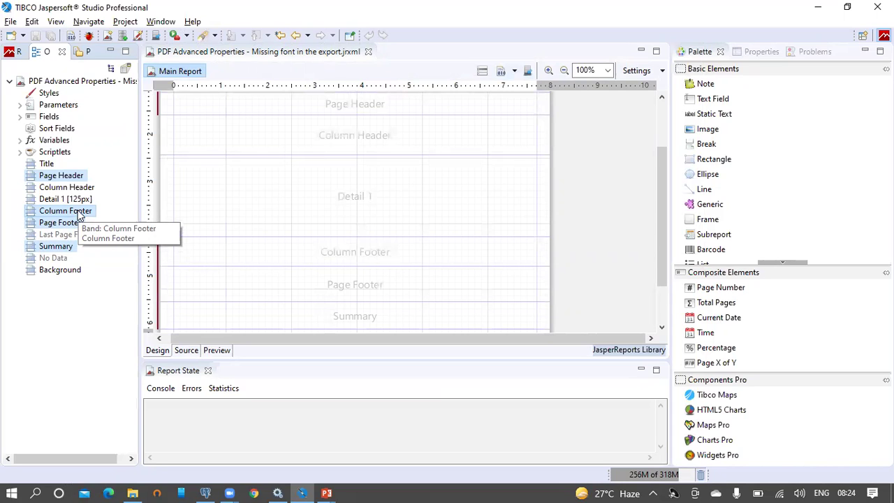
{"action": "right_click", "coordinate": [78, 216]}
{"action": "left_click", "coordinate": [111, 253]}
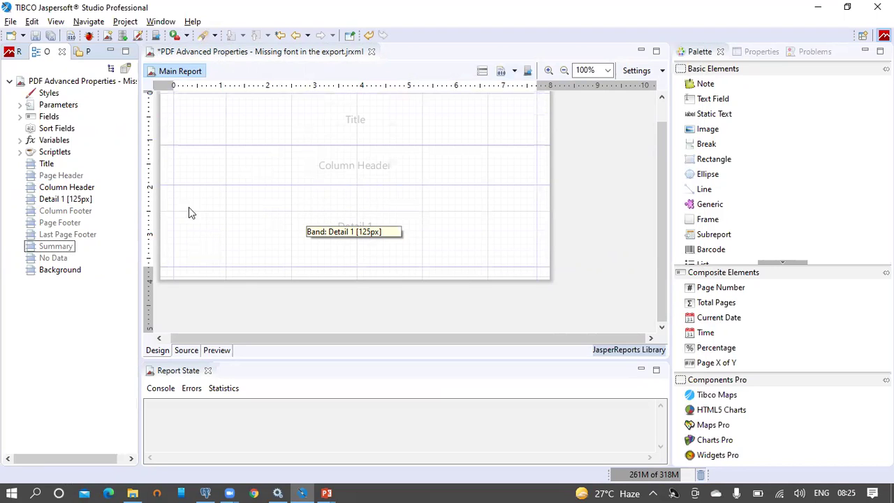
Add customer_id, fname, city, yearly_income and gender to the Detail 1 band, and shrink the Column Header and Detail 1 bands to their content.
{"action": "left_click", "coordinate": [21, 117]}
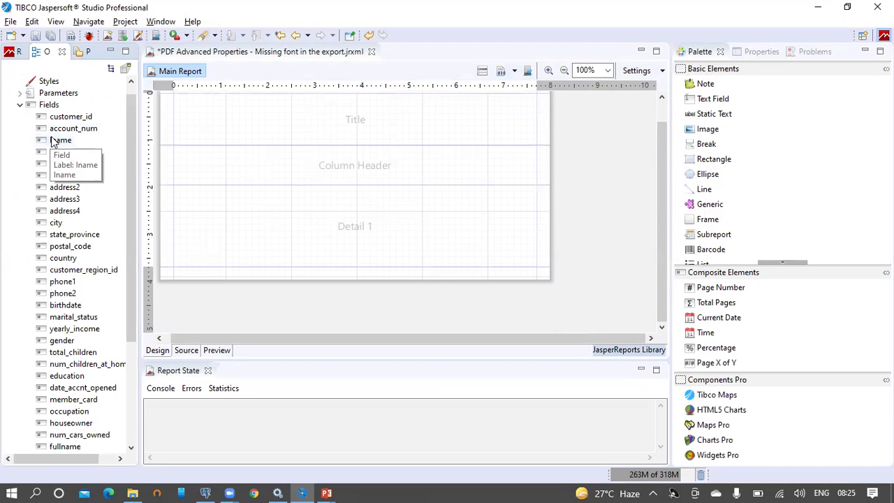
{"action": "left_click", "coordinate": [84, 118]}
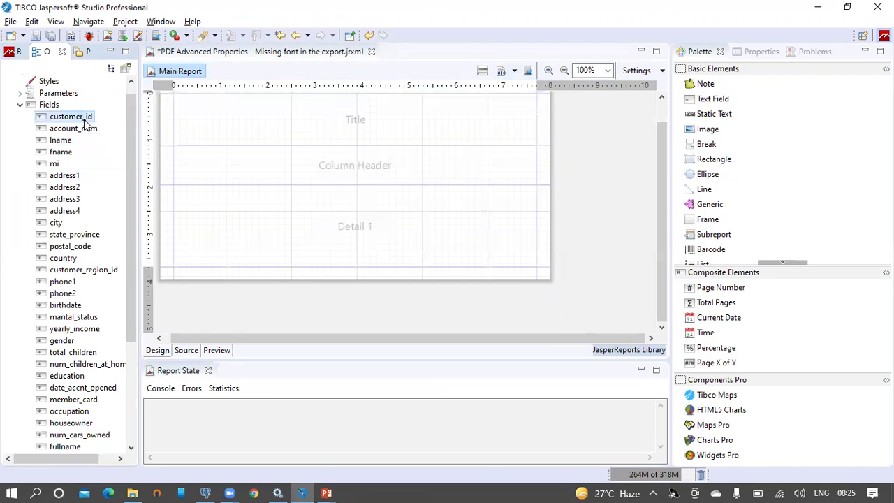
{"action": "left_click", "coordinate": [63, 153], "text": "ctrl"}
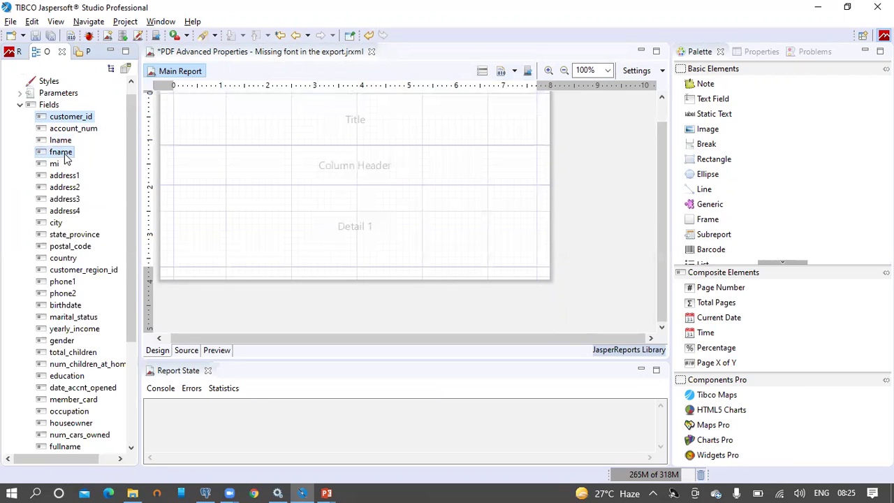
{"action": "left_click", "coordinate": [61, 223], "text": "ctrl"}
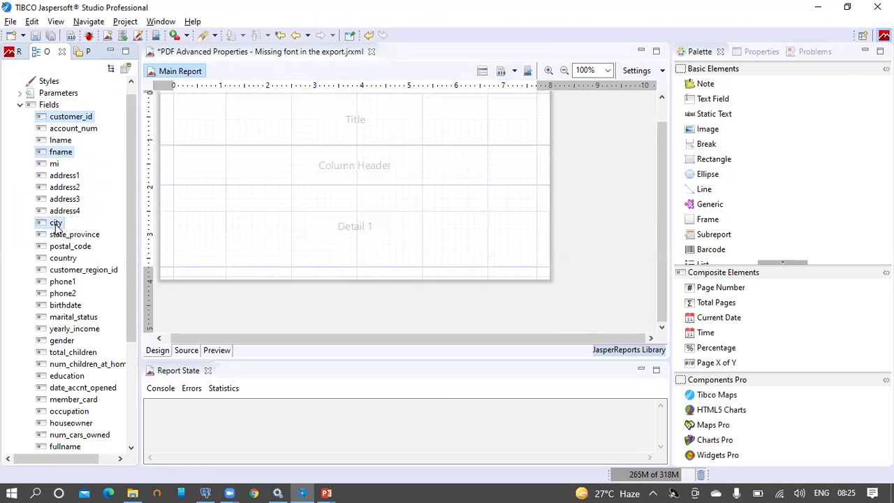
{"action": "left_click", "coordinate": [75, 331], "text": "ctrl"}
{"action": "left_click", "coordinate": [61, 341], "text": "ctrl"}
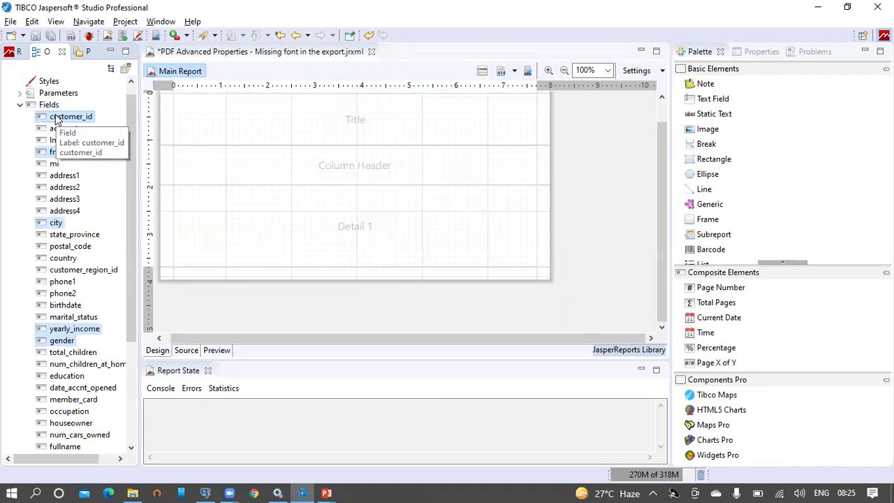
{"action": "left_click_drag", "start_coordinate": [56, 119], "coordinate": [198, 171]}
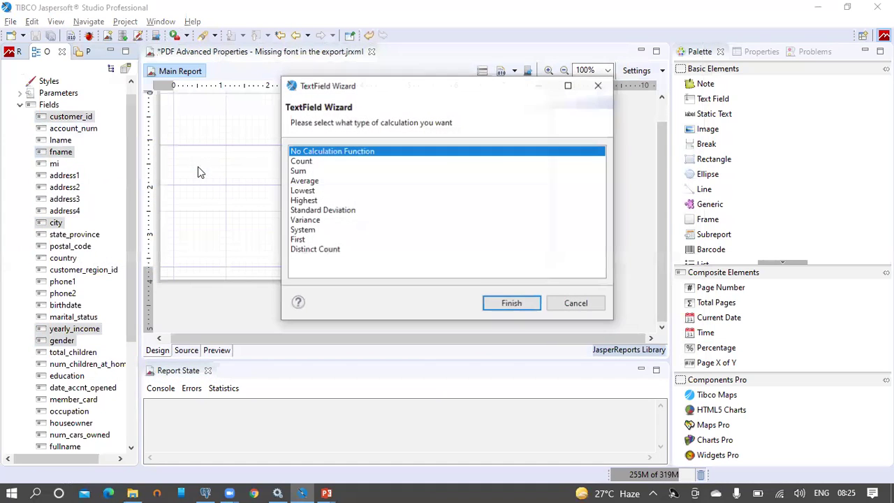
{"action": "left_click", "coordinate": [577, 305]}
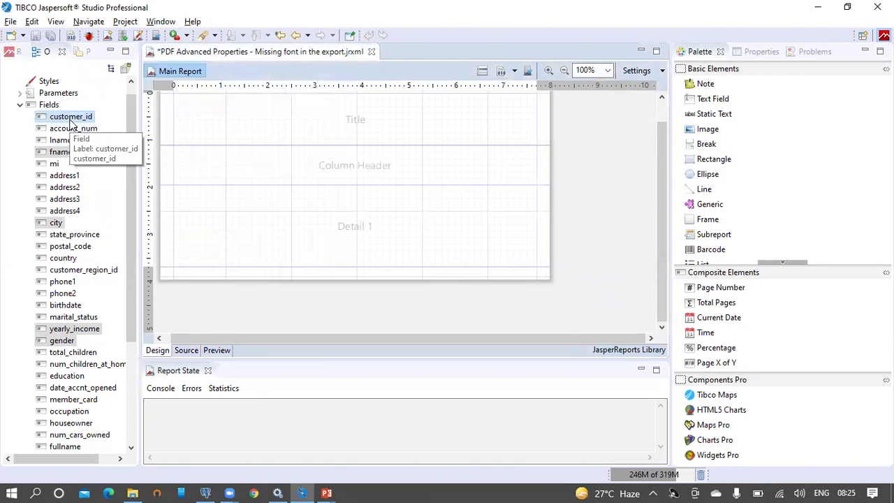
{"action": "left_click_drag", "start_coordinate": [70, 119], "coordinate": [236, 216]}
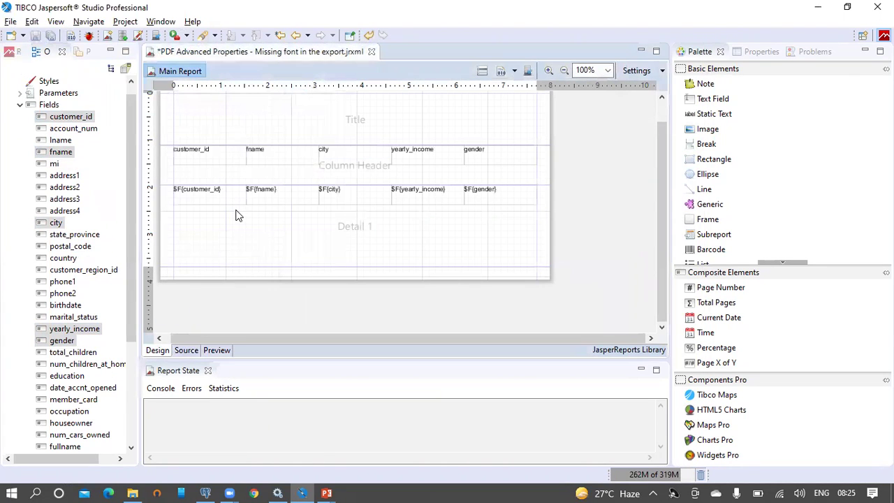
{"action": "left_click", "coordinate": [168, 173]}
{"action": "double_click", "coordinate": [169, 211]}
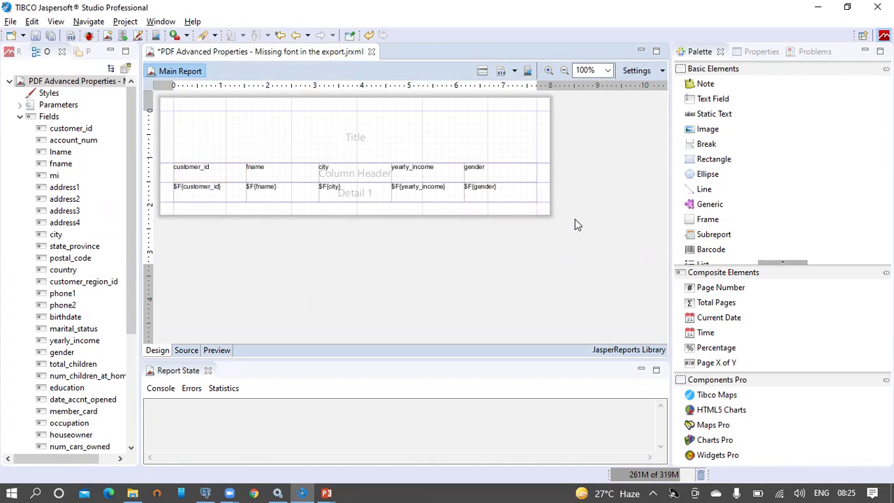
Add a full-width text field to the Title band reading "PDF Advanced Properties - Missing font in the export", copied from pgAdmin.
{"action": "left_click_drag", "start_coordinate": [714, 99], "coordinate": [193, 123]}
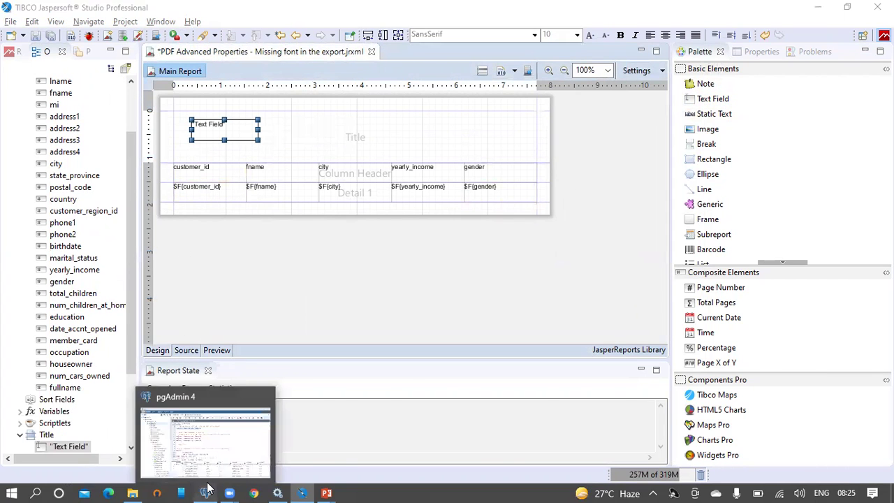
{"action": "left_click", "coordinate": [207, 491]}
{"action": "left_click_drag", "start_coordinate": [560, 129], "coordinate": [263, 126]}
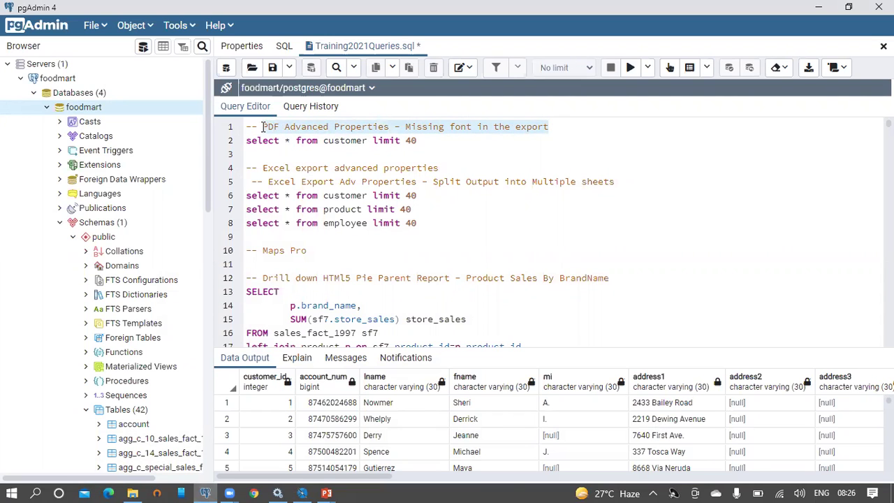
{"action": "key", "text": "alt+Tab"}
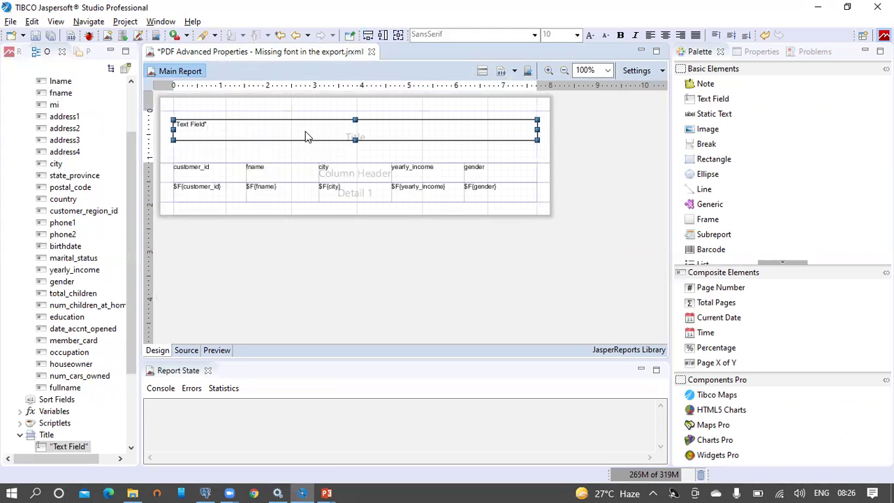
{"action": "double_click", "coordinate": [305, 136]}
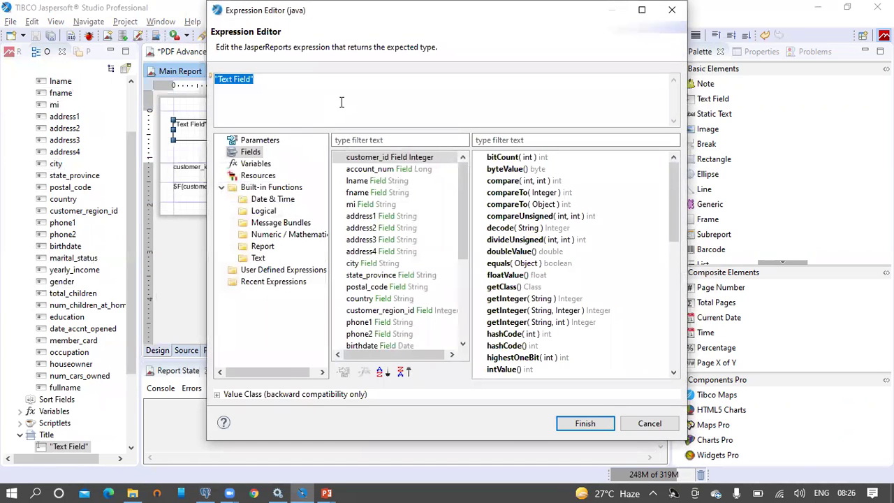
{"action": "key", "text": "BackSpace"}
{"action": "type", "text": "\"PDF Advanced Properties - Missing font in the export\""}
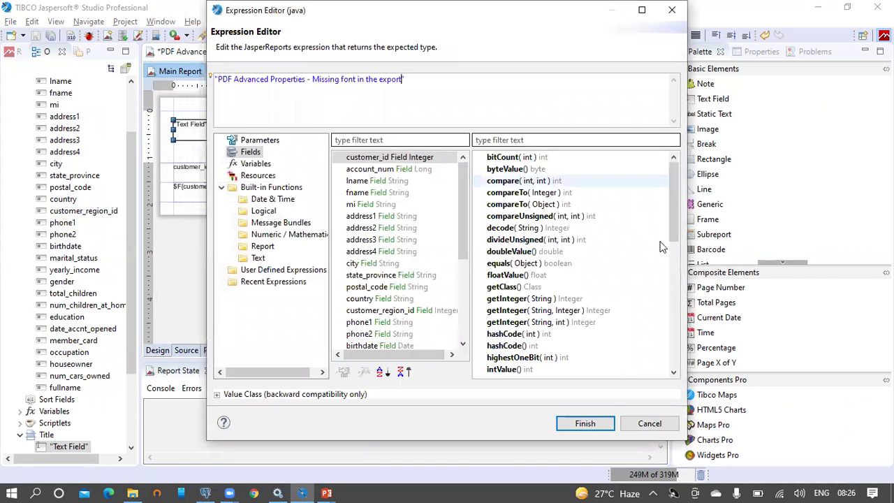
{"action": "left_click", "coordinate": [586, 424]}
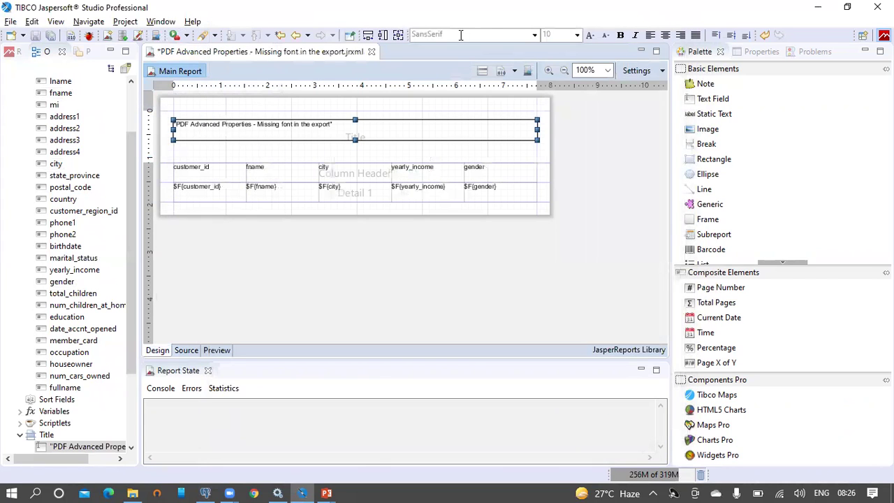
Make the title text bold, center it horizontally and vertically, and shrink the Title band to fit it.
{"action": "left_click", "coordinate": [621, 35]}
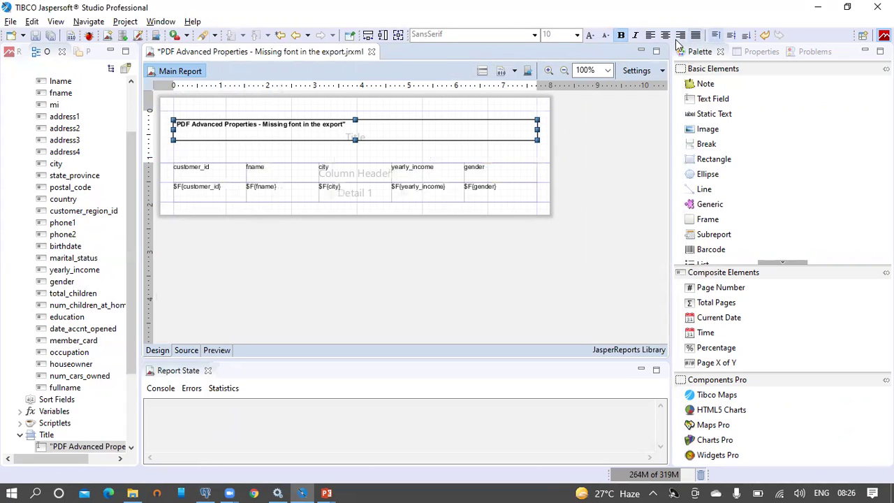
{"action": "left_click", "coordinate": [665, 35]}
{"action": "left_click", "coordinate": [731, 35]}
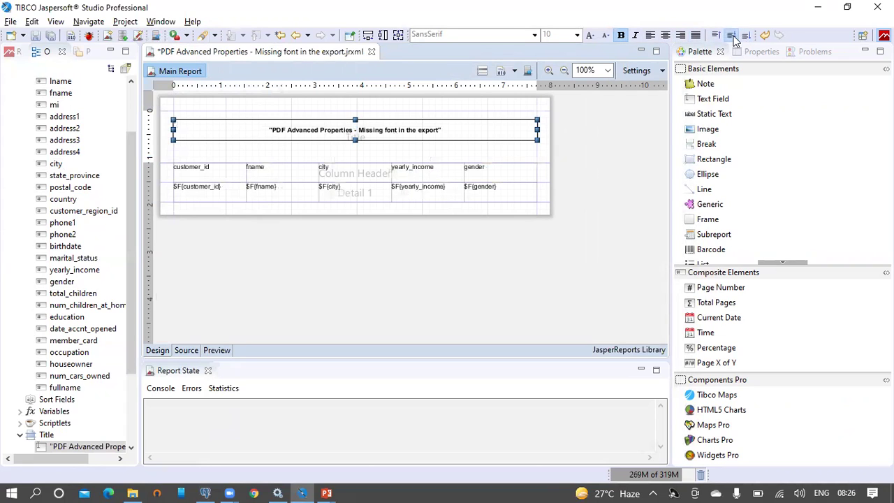
{"action": "double_click", "coordinate": [169, 152]}
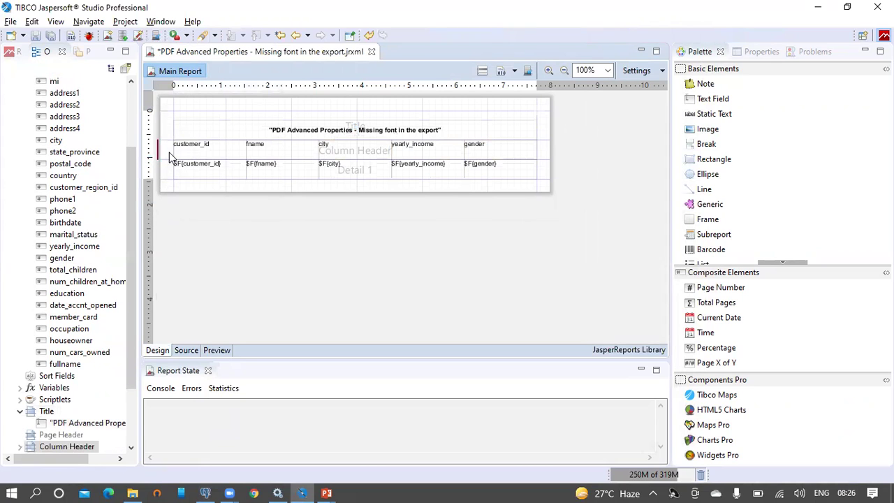
Center all Column Header labels and Detail 1 fields horizontally and vertically, and save the report.
{"action": "left_click_drag", "start_coordinate": [576, 193], "coordinate": [180, 144]}
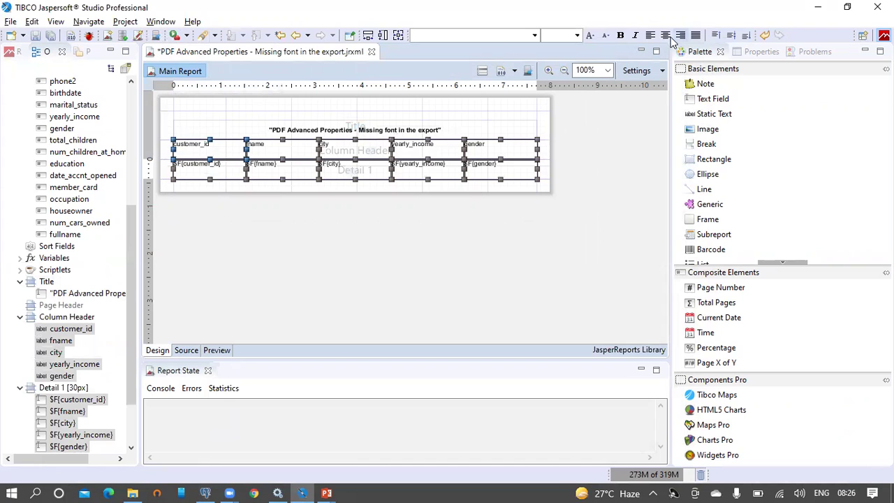
{"action": "left_click", "coordinate": [666, 35]}
{"action": "left_click", "coordinate": [731, 35]}
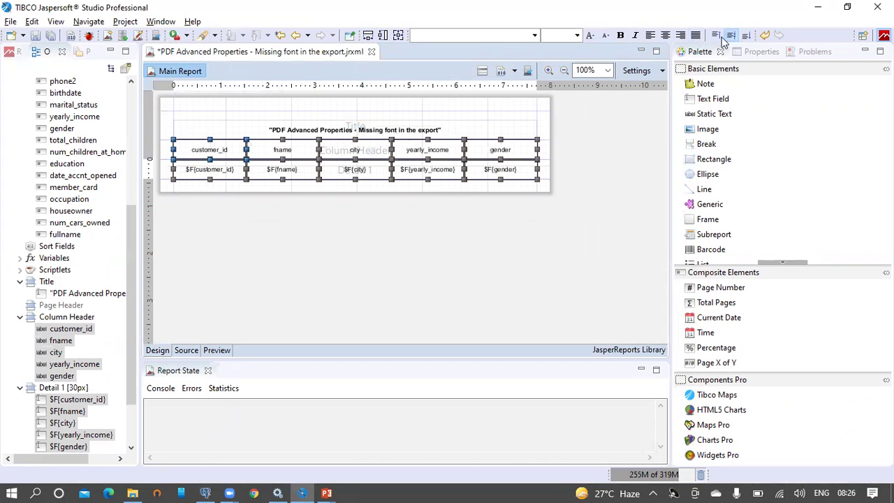
{"action": "left_click", "coordinate": [45, 35]}
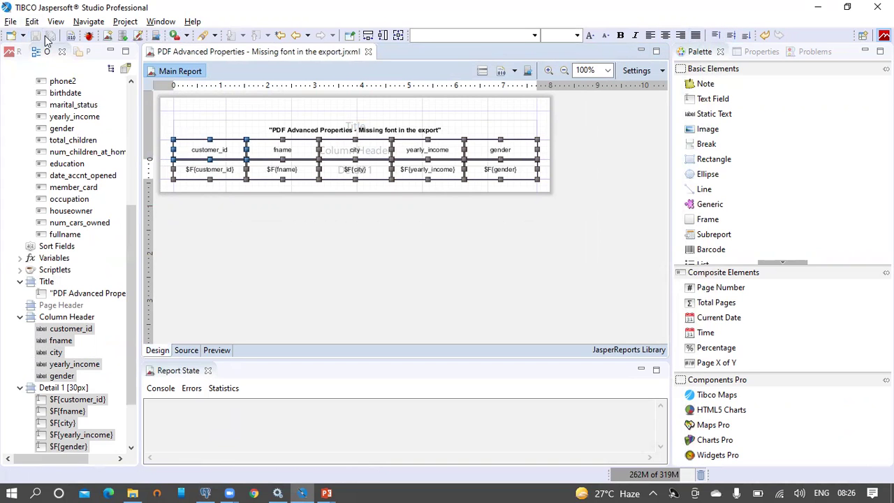
Make the five Column Header labels bold and save the report.
{"action": "left_click", "coordinate": [403, 243]}
{"action": "left_click_drag", "start_coordinate": [570, 155], "coordinate": [155, 143]}
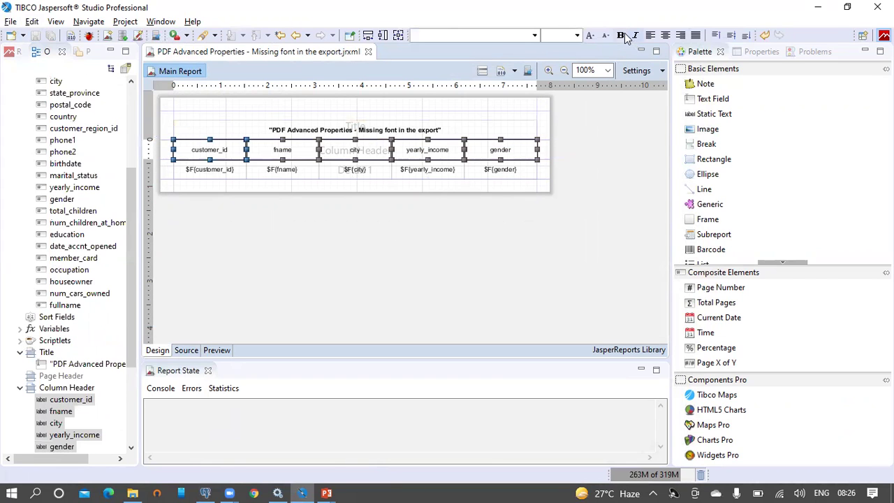
{"action": "left_click", "coordinate": [622, 36]}
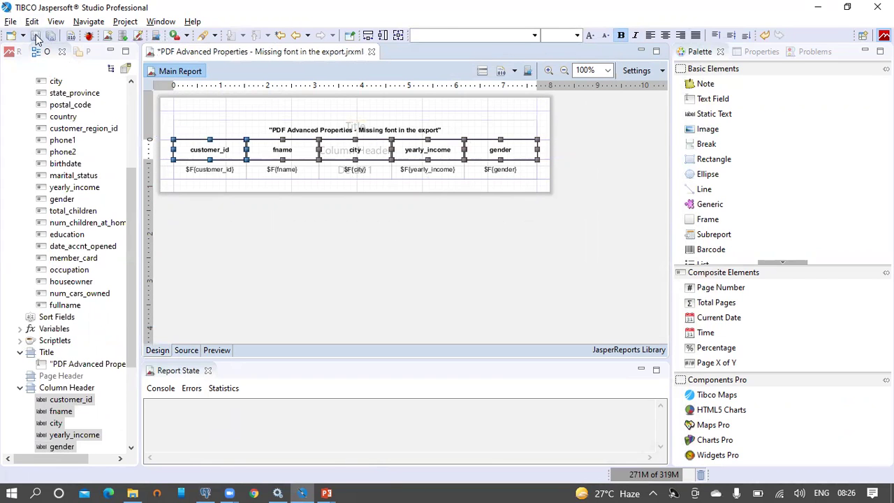
{"action": "left_click", "coordinate": [37, 37]}
{"action": "left_click", "coordinate": [435, 253]}
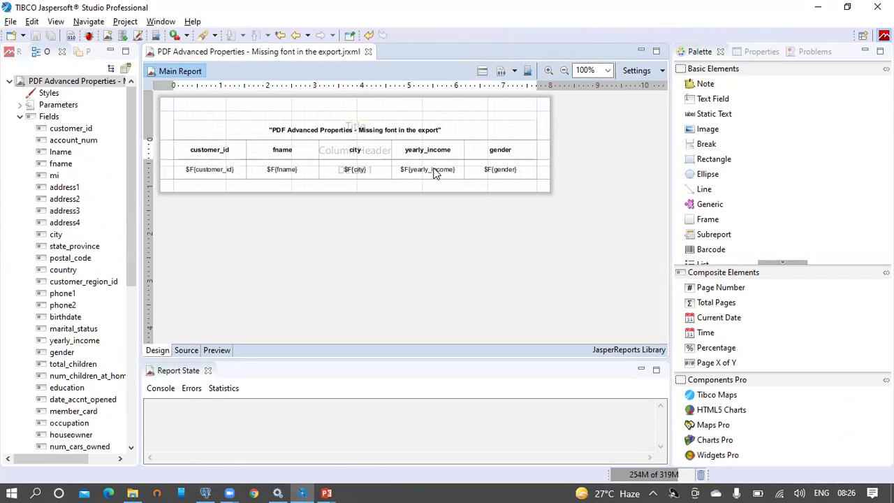
Check the font settings of the title field, the customer_id header label and the customer_id detail field.
{"action": "left_click", "coordinate": [409, 136]}
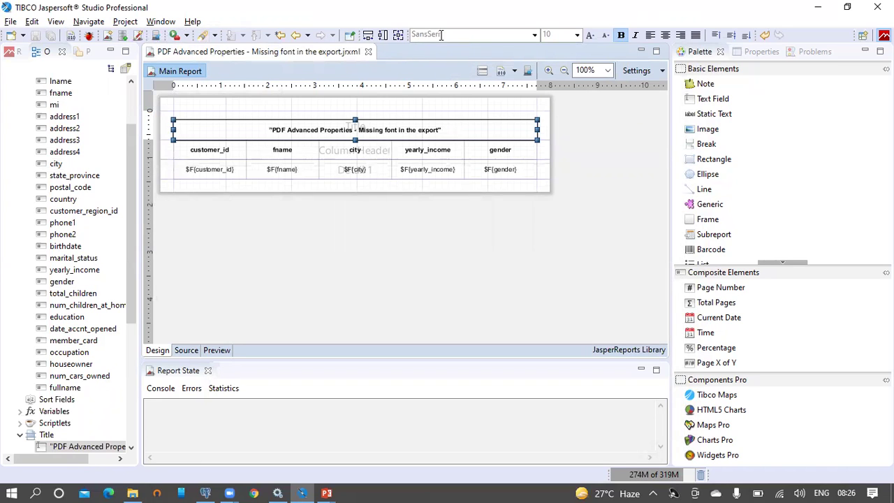
{"action": "left_click", "coordinate": [229, 153]}
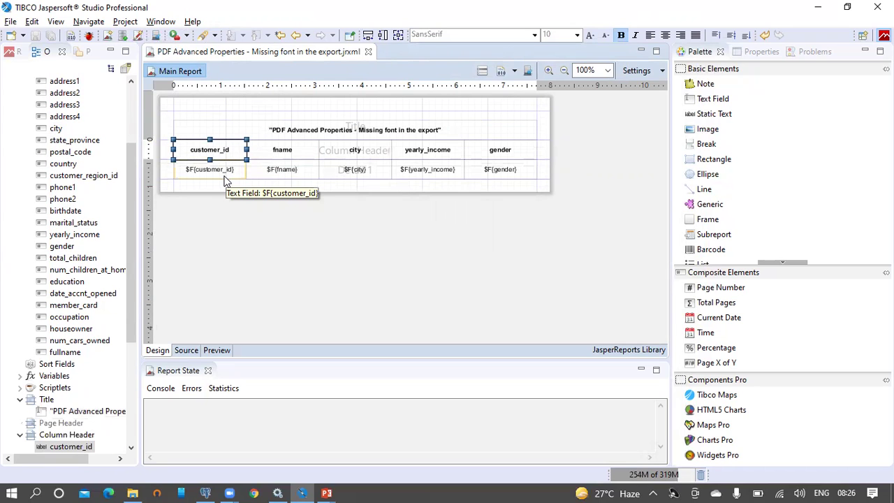
{"action": "left_click", "coordinate": [226, 171]}
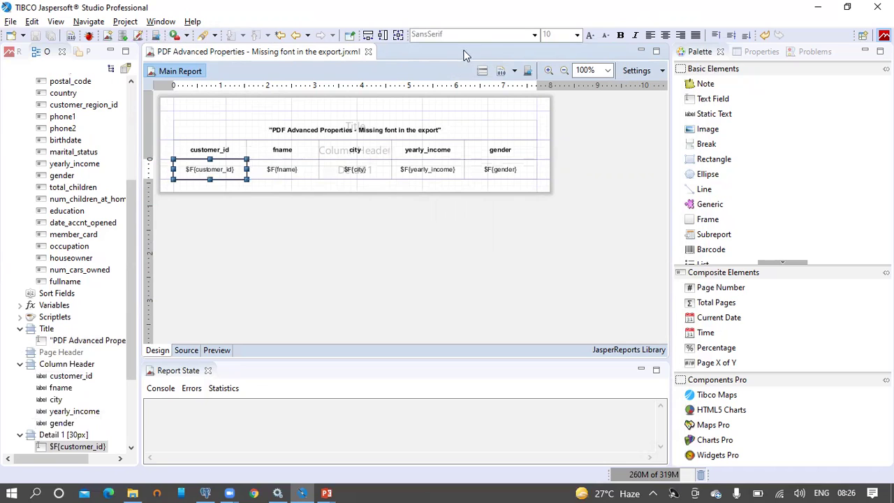
{"action": "left_click", "coordinate": [224, 152]}
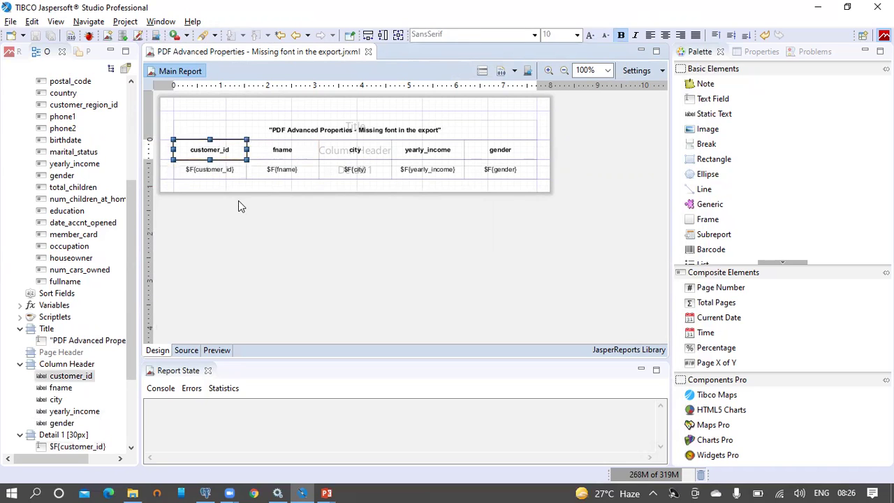
{"action": "left_click", "coordinate": [238, 201]}
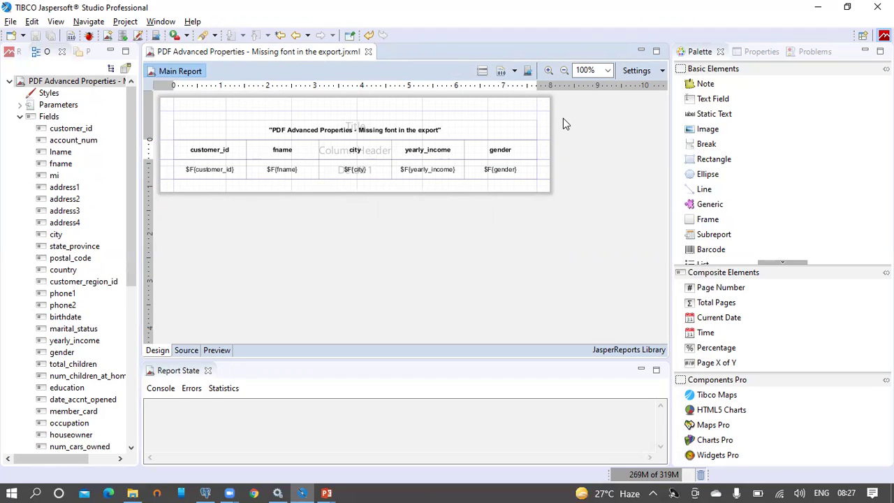
Start publishing the report to JasperReports Server and choose the JasperReports2021/Reports folder on LocalJasperReports2021 as its location.
{"action": "left_click", "coordinate": [529, 73]}
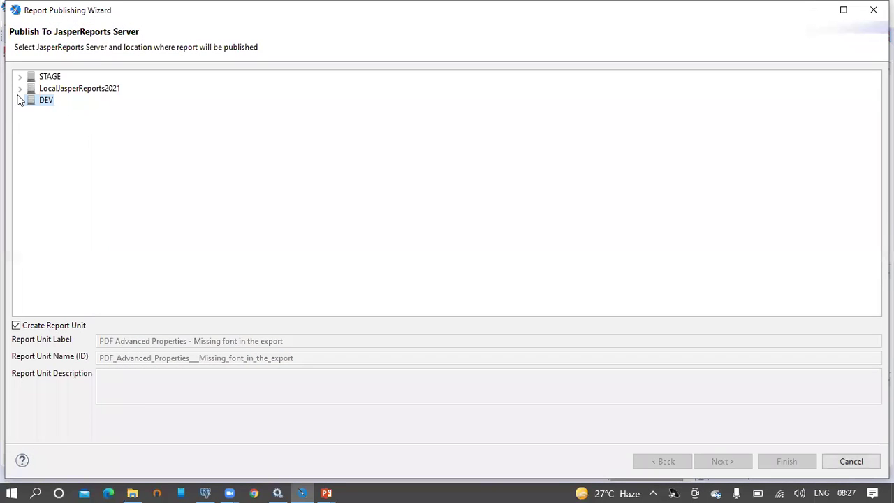
{"action": "left_click", "coordinate": [19, 89]}
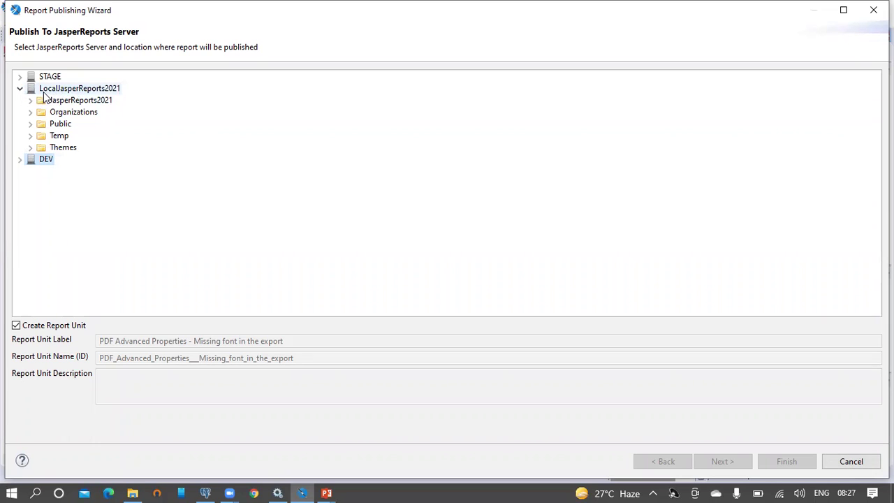
{"action": "mouse_move", "coordinate": [43, 96]}
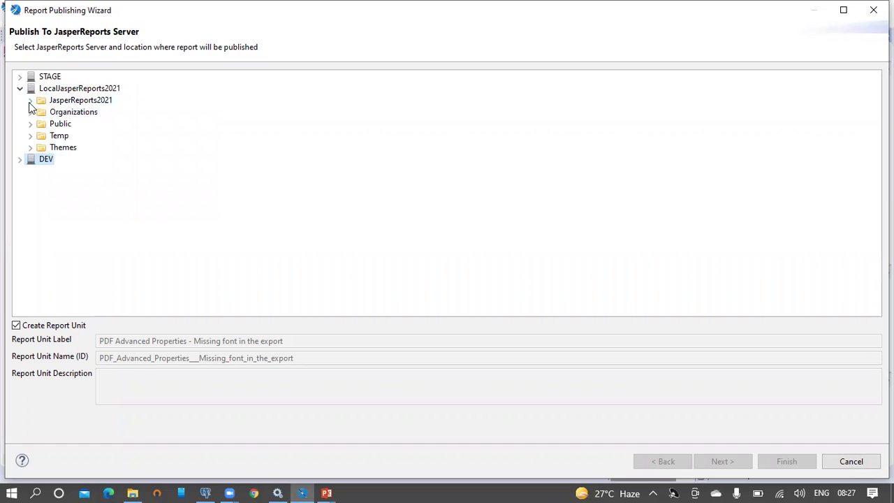
{"action": "left_click", "coordinate": [30, 101]}
{"action": "left_click", "coordinate": [73, 112]}
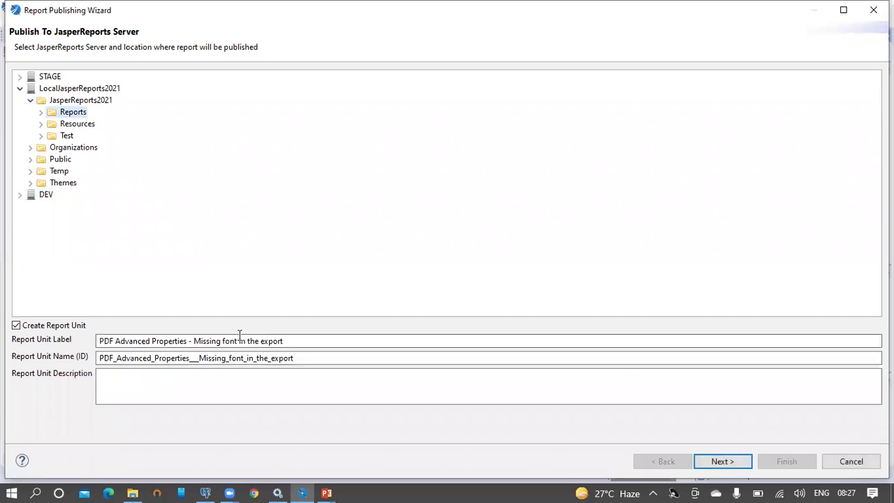
Copy the report unit label "PDF Advanced Properties - Missing font in the export" into the description and continue to the data source settings.
{"action": "left_click_drag", "start_coordinate": [293, 342], "coordinate": [64, 341]}
{"action": "key", "text": "ctrl+c"}
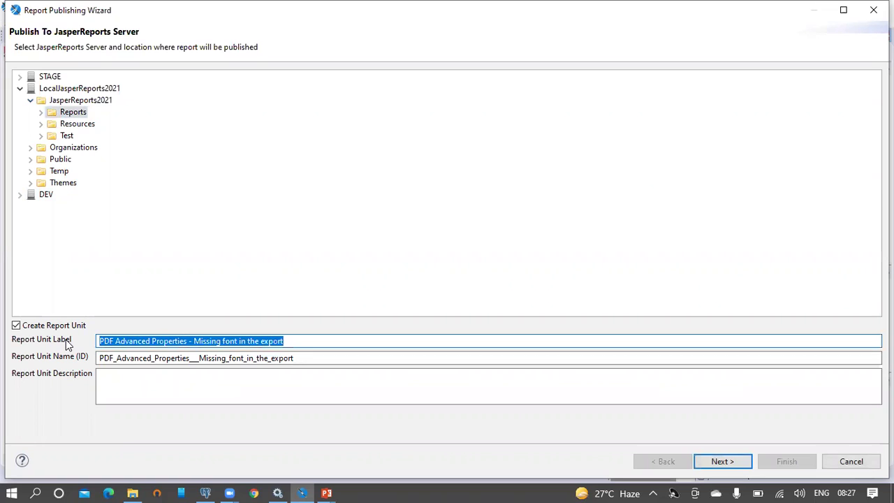
{"action": "left_click", "coordinate": [134, 387]}
{"action": "key", "text": "ctrl+v"}
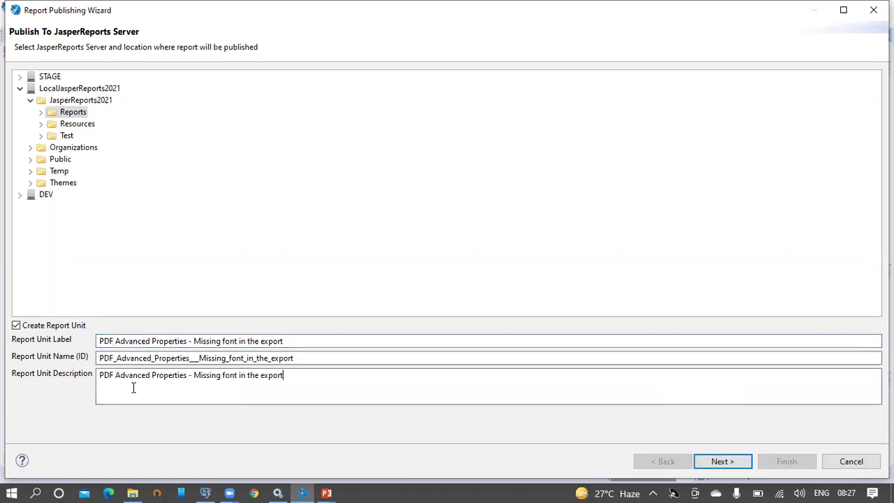
{"action": "left_click", "coordinate": [714, 464]}
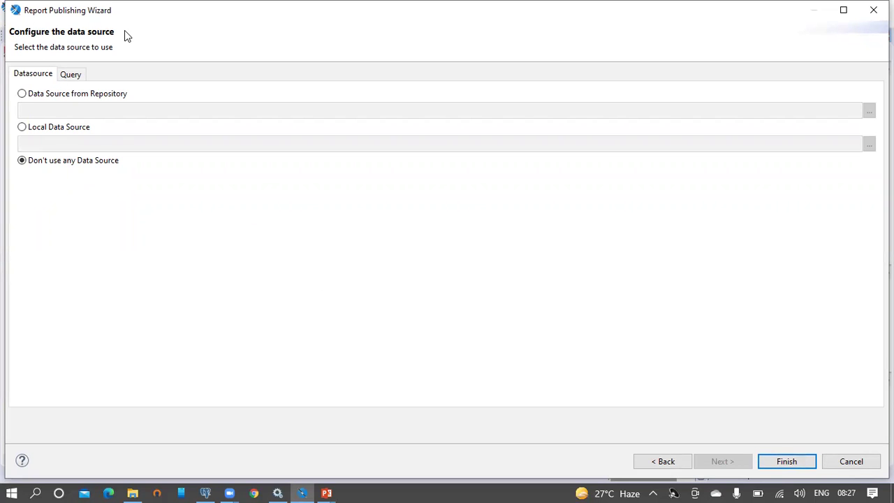
Assign the repository data source /JasperReports2021/Resources/foodmart, found by searching for "foodmart", and finish publishing the report.
{"action": "left_click", "coordinate": [70, 77]}
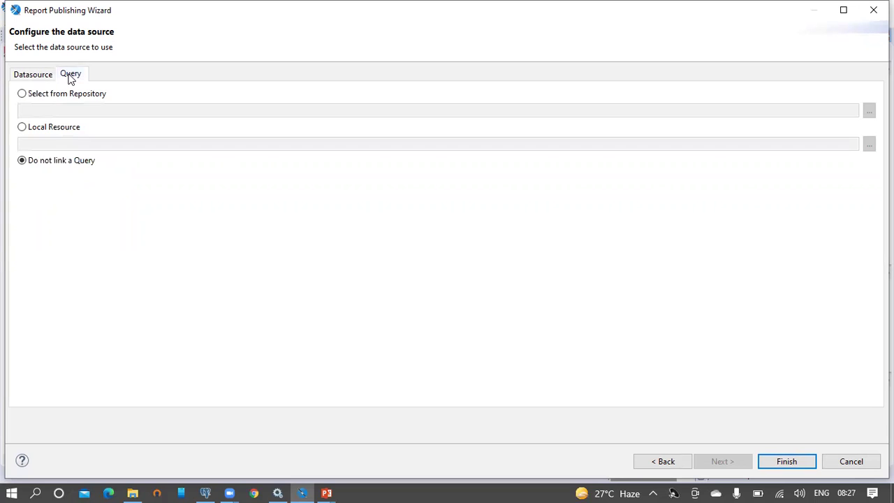
{"action": "left_click", "coordinate": [38, 77]}
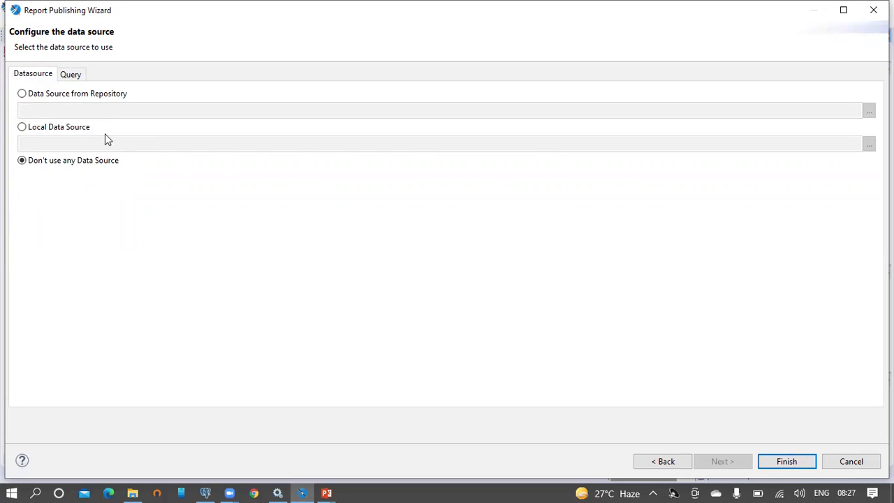
{"action": "left_click", "coordinate": [22, 95]}
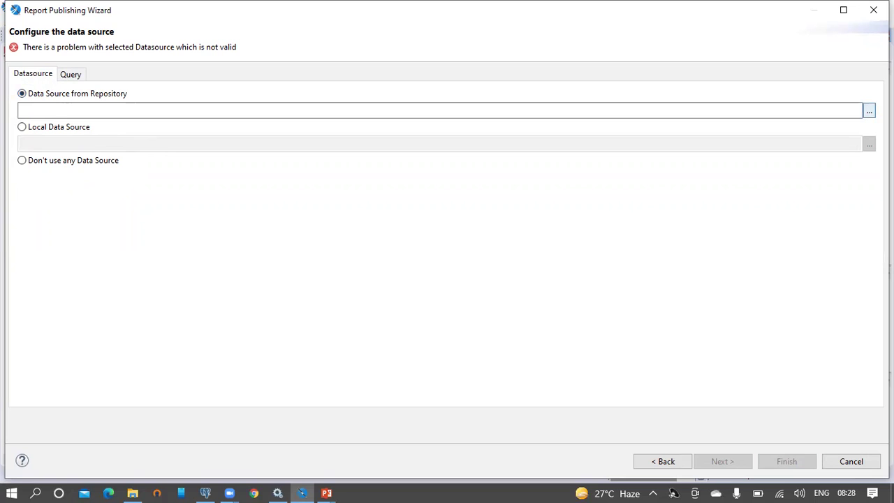
{"action": "key", "text": "space"}
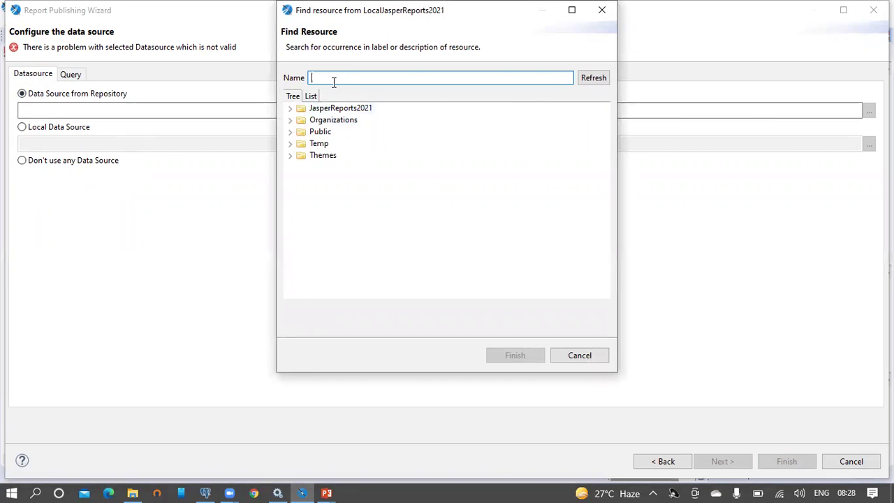
{"action": "type", "text": "foodmart"}
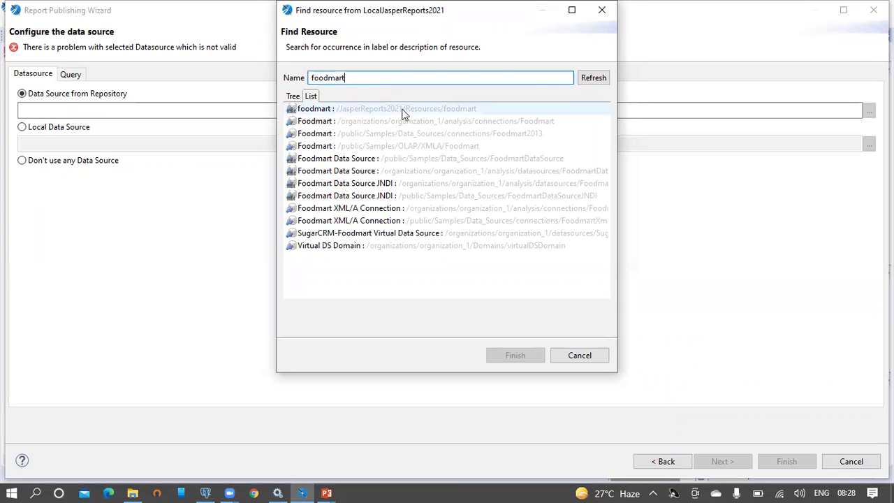
{"action": "mouse_move", "coordinate": [405, 113]}
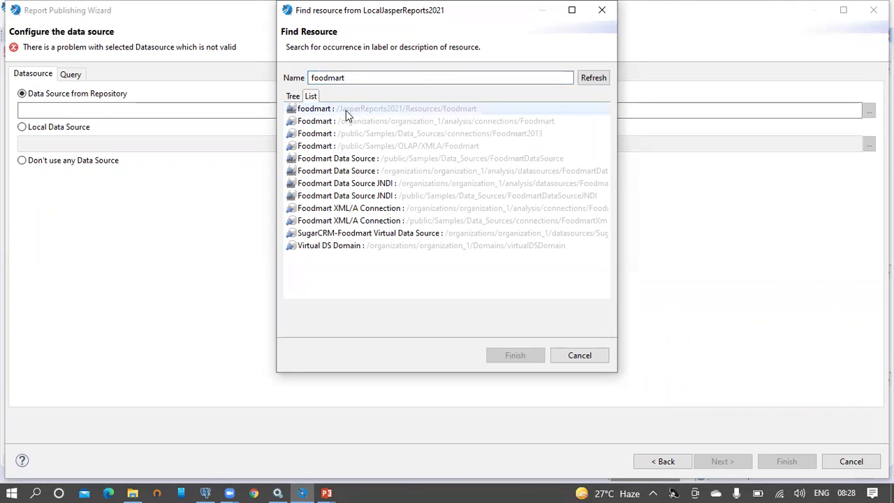
{"action": "double_click", "coordinate": [323, 111]}
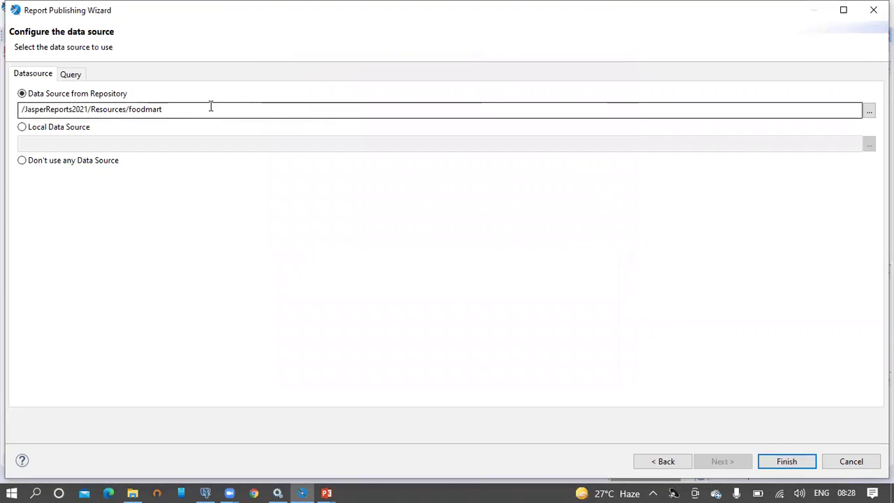
{"action": "left_click_drag", "start_coordinate": [209, 107], "coordinate": [21, 108]}
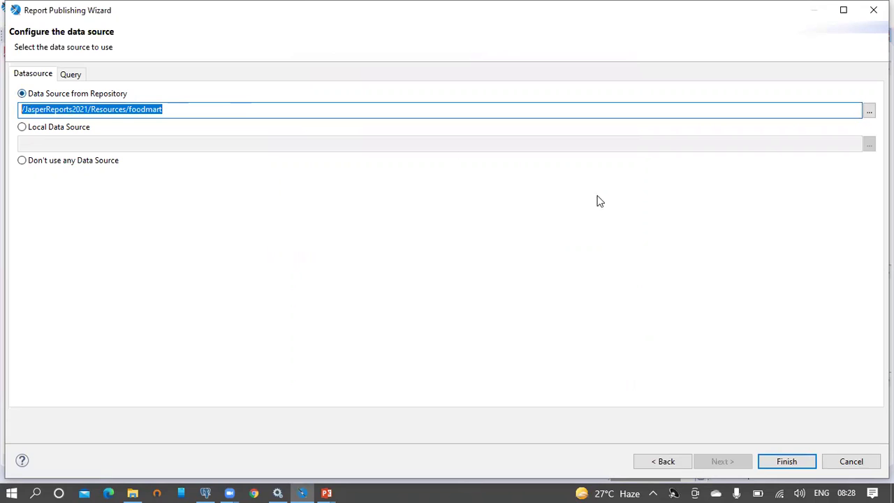
{"action": "left_click", "coordinate": [798, 463]}
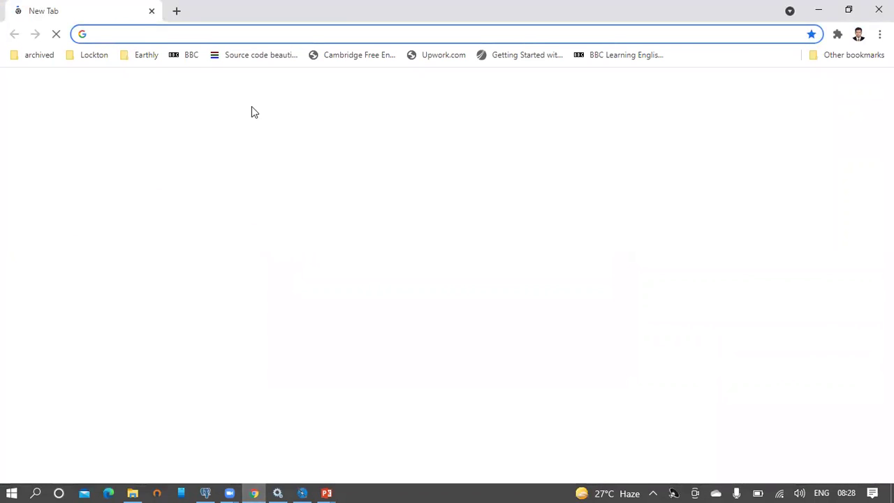
Switch to Chrome, open localhost:8080/jasperserver-pro/flow.html?_flowId=searchFlow and log in with the account user name and password.
{"action": "type", "text": "localhost:8080/jasperserver-pro/flow.html?_flowId=searchFlow"}
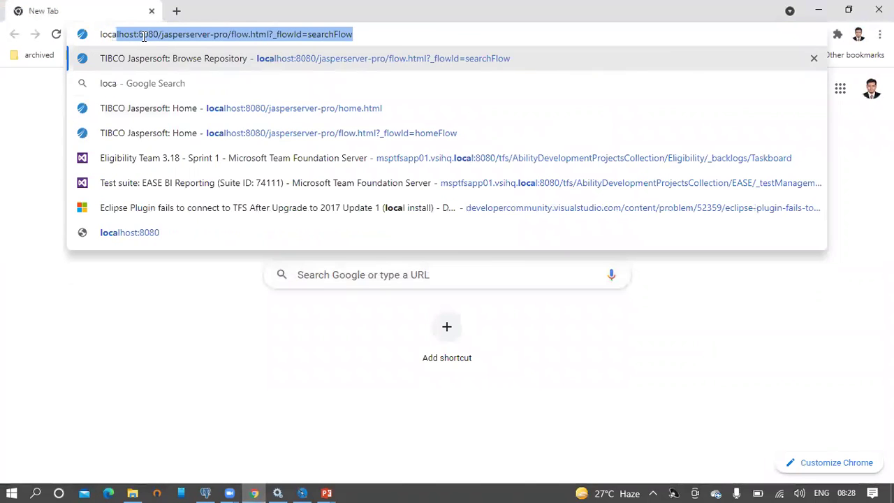
{"action": "key", "text": "Return"}
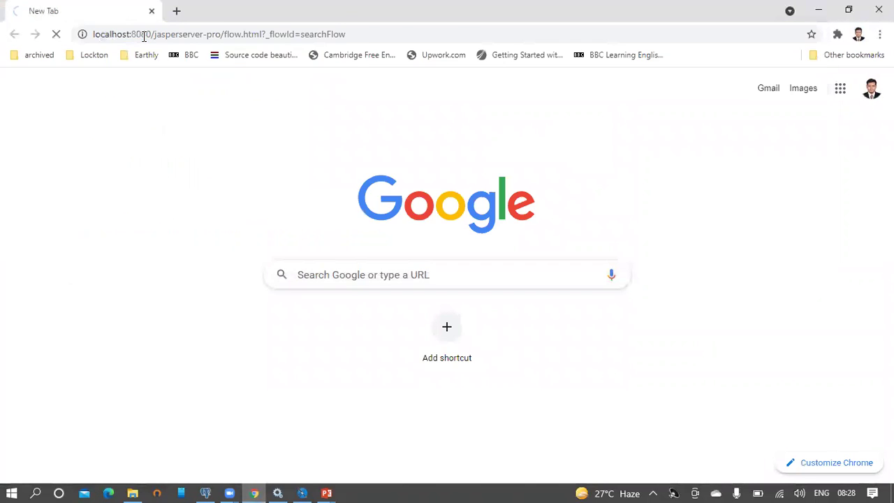
{"action": "type", "text": "superuser"}
{"action": "key", "text": "Tab"}
{"action": "type", "text": "superuser"}
{"action": "key", "text": "Return"}
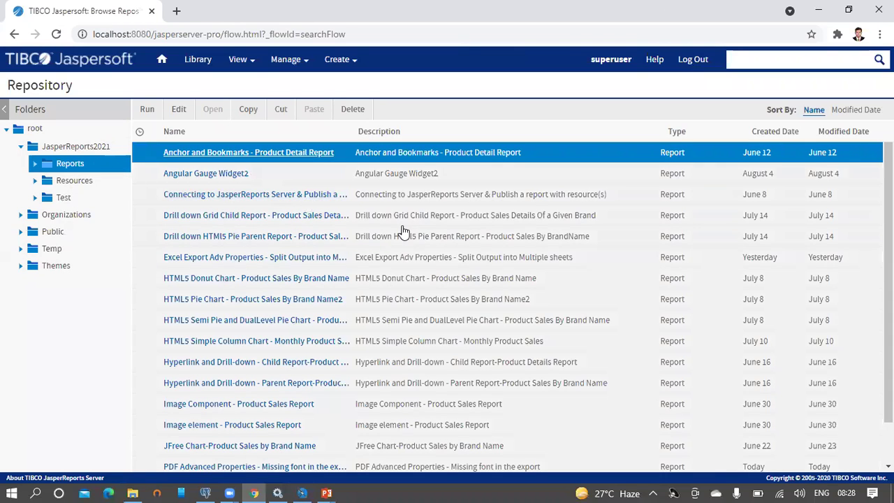
Locate the newly published report in the Reports folder and delete the older "PDF Advanced Properties - Missing PDF export font" report.
{"action": "scroll", "coordinate": [403, 238], "scroll_direction": "down", "scroll_amount": 2}
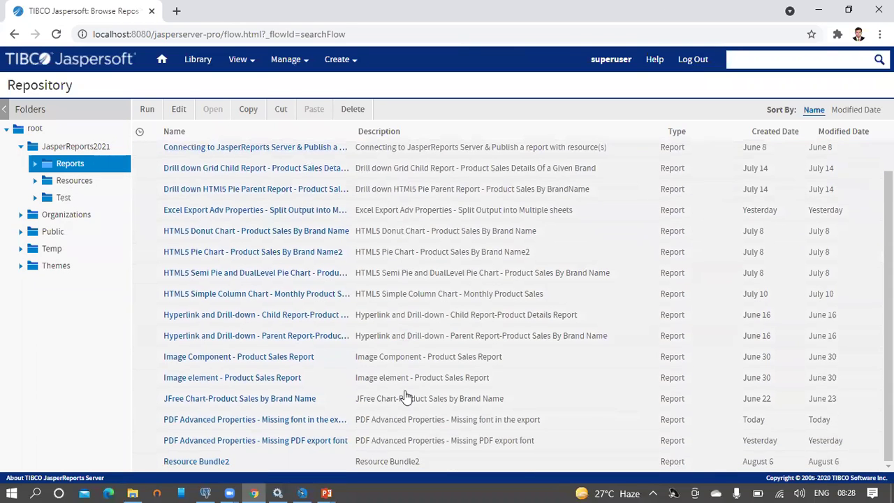
{"action": "left_click", "coordinate": [426, 425]}
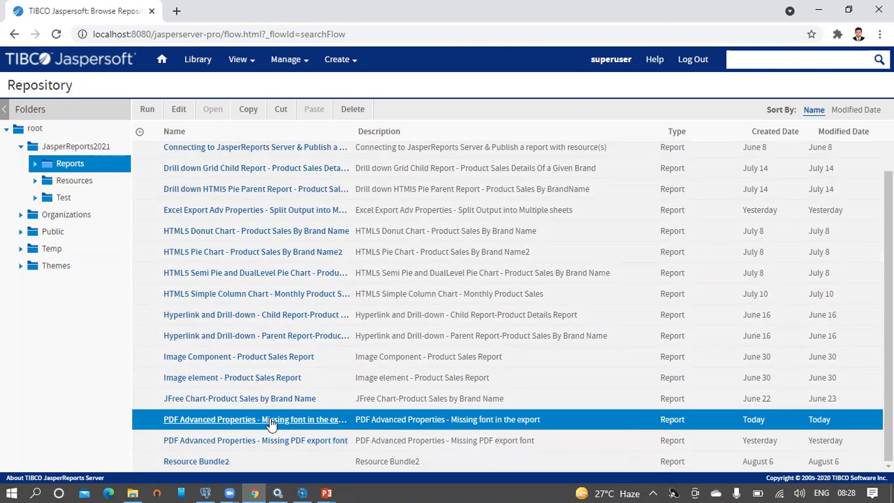
{"action": "left_click", "coordinate": [374, 445]}
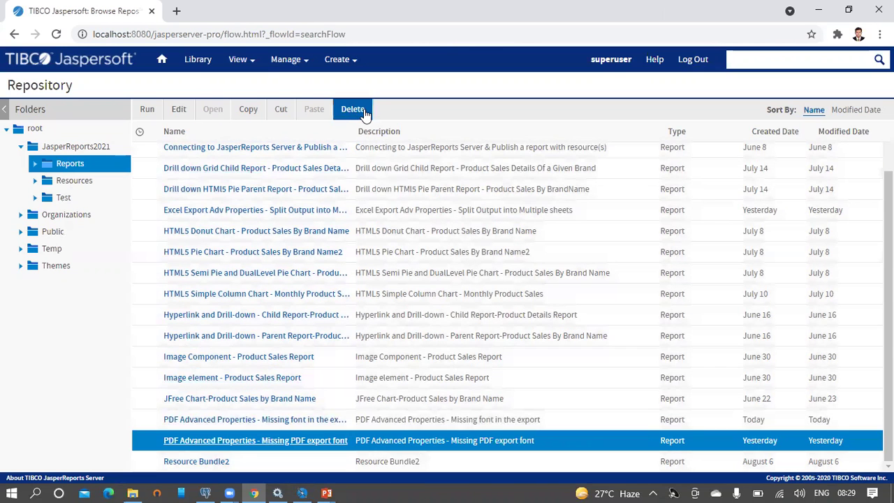
{"action": "left_click", "coordinate": [363, 110]}
{"action": "left_click", "coordinate": [296, 301]}
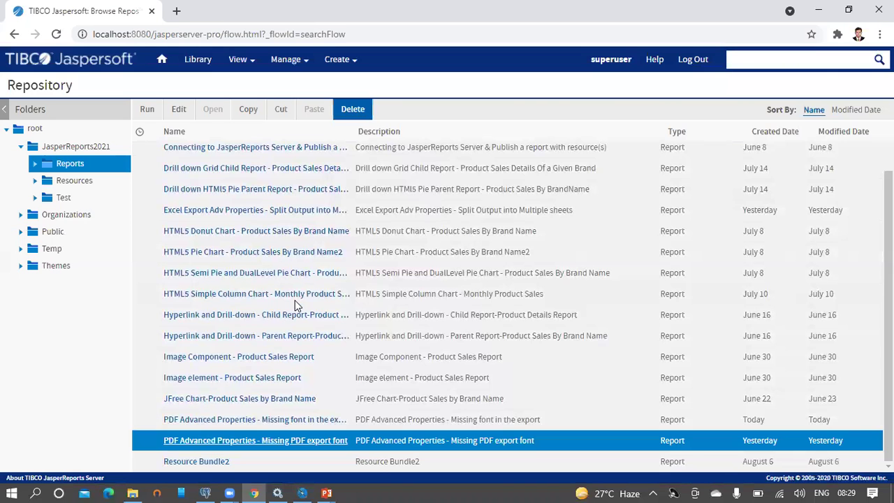
{"action": "scroll", "coordinate": [304, 283], "scroll_direction": "down", "scroll_amount": 1}
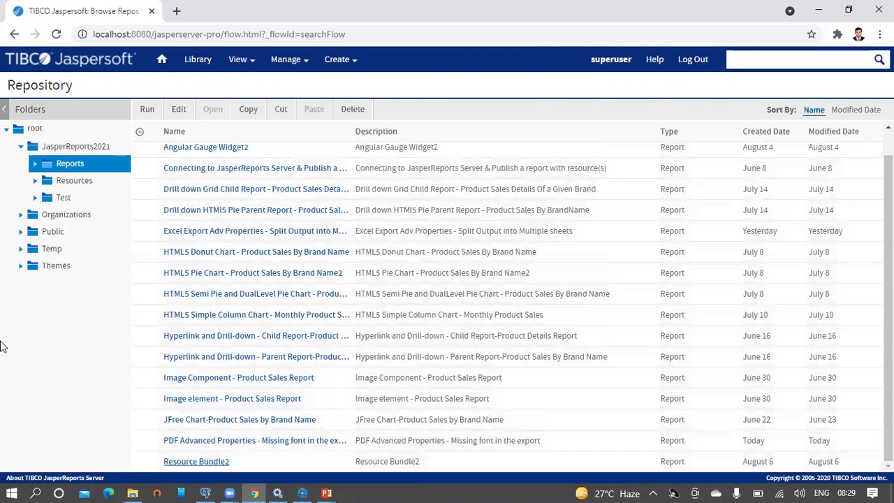
Run the "PDF Advanced Properties - Missing font in the export" report in a new browser tab and check its title and column headers.
{"action": "left_click", "coordinate": [387, 447]}
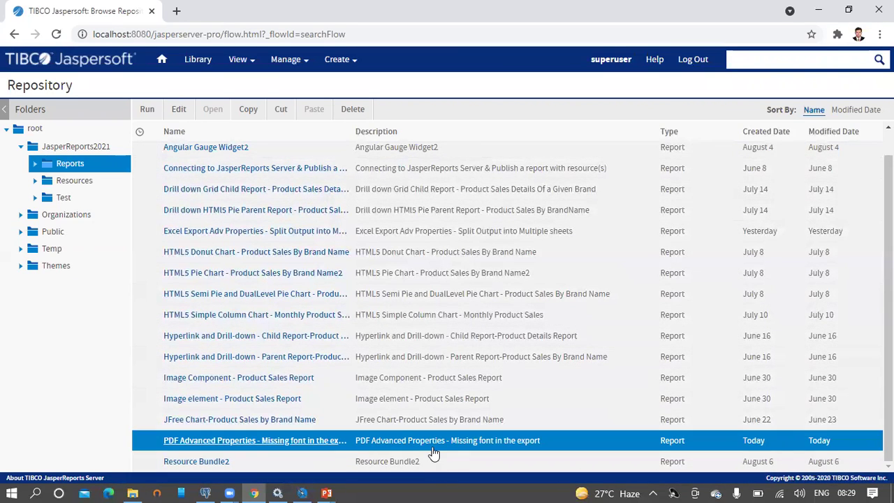
{"action": "right_click", "coordinate": [434, 447]}
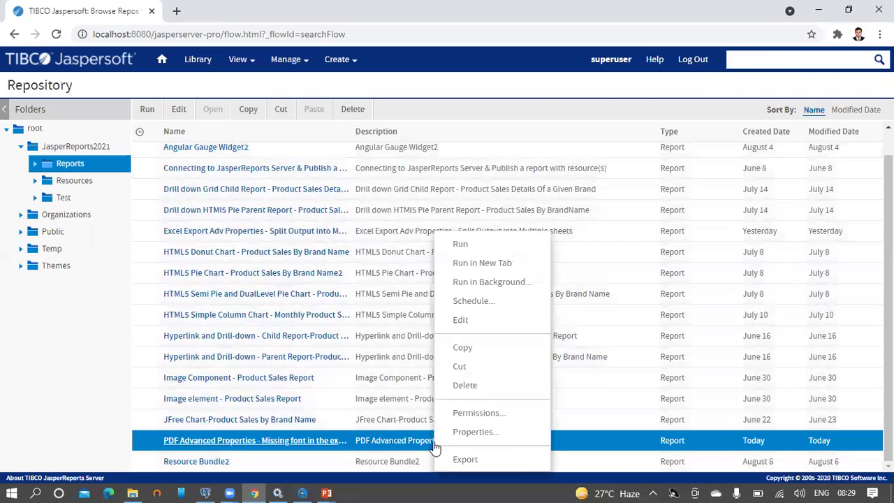
{"action": "left_click", "coordinate": [495, 269]}
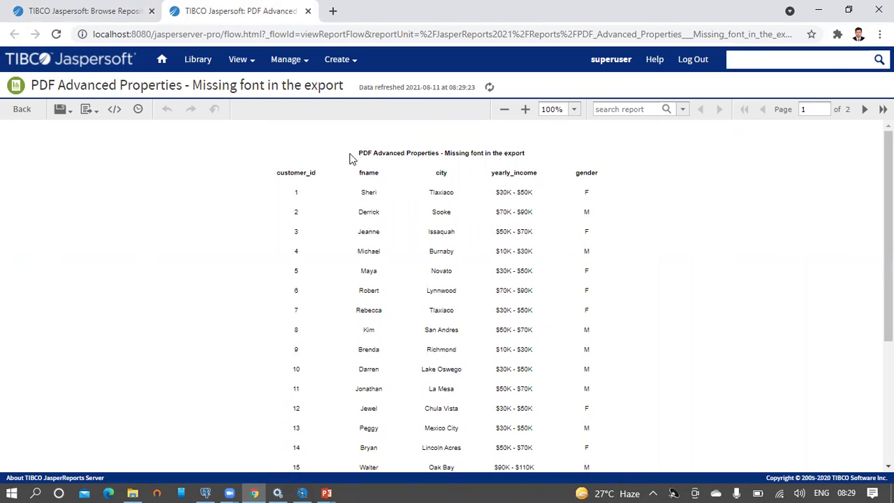
{"action": "left_click_drag", "start_coordinate": [353, 159], "coordinate": [563, 158]}
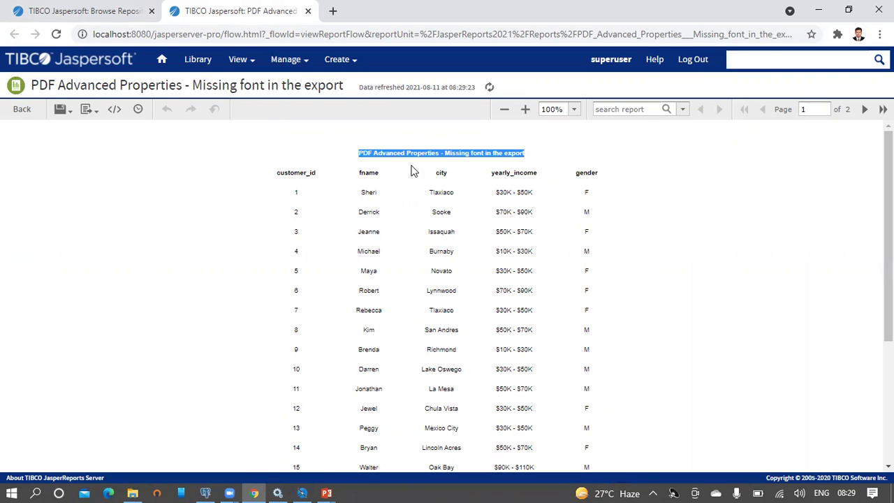
{"action": "left_click_drag", "start_coordinate": [276, 173], "coordinate": [612, 180]}
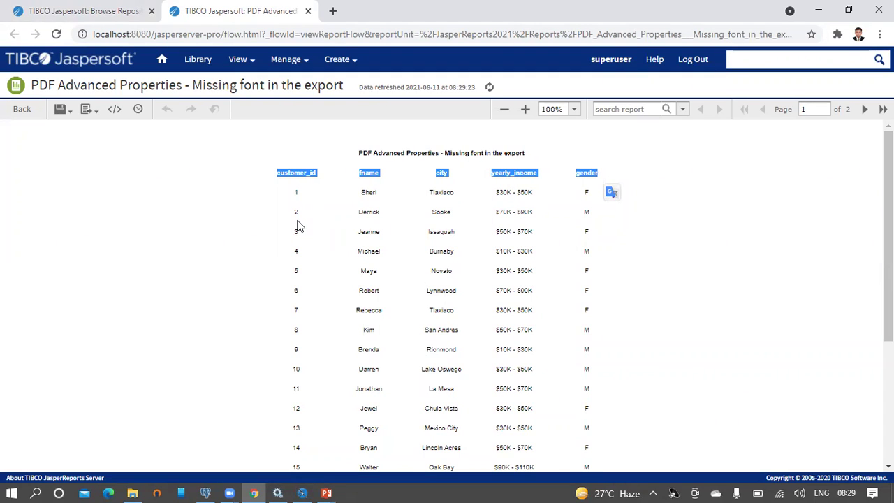
{"action": "left_click", "coordinate": [140, 179]}
Export the report as PDF and open the downloaded file to inspect its title, column headers and first rows.
{"action": "left_click", "coordinate": [89, 111]}
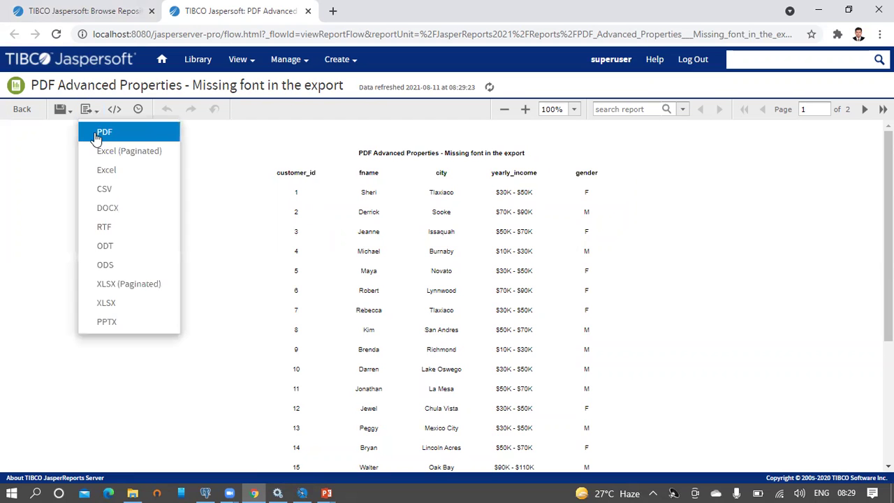
{"action": "left_click", "coordinate": [105, 134]}
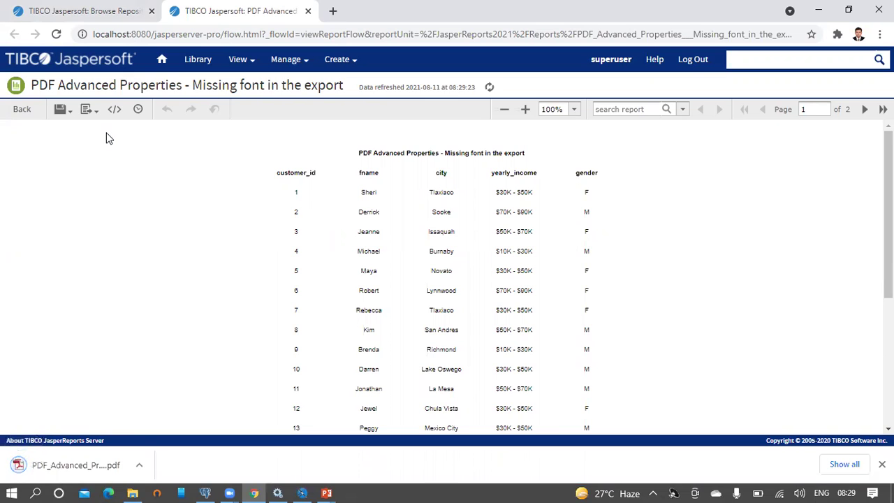
{"action": "left_click", "coordinate": [108, 464]}
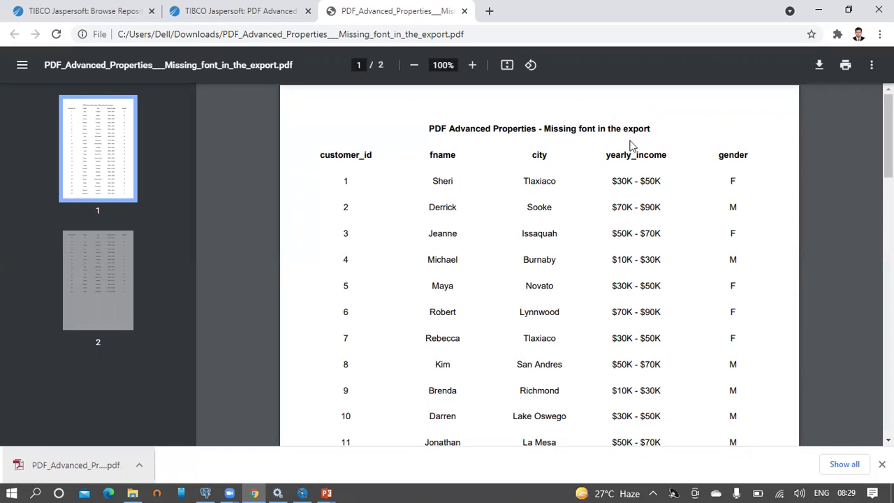
{"action": "left_click_drag", "start_coordinate": [428, 128], "coordinate": [654, 128]}
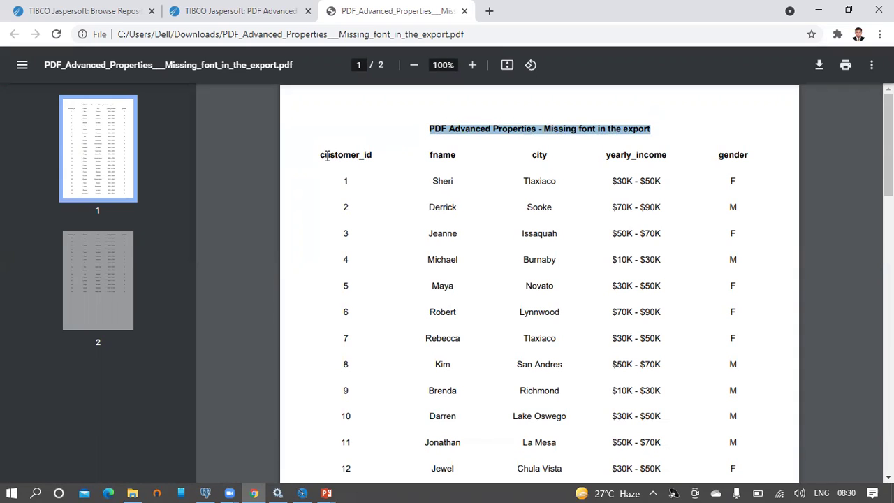
{"action": "left_click_drag", "start_coordinate": [321, 156], "coordinate": [759, 154]}
{"action": "left_click", "coordinate": [548, 230]}
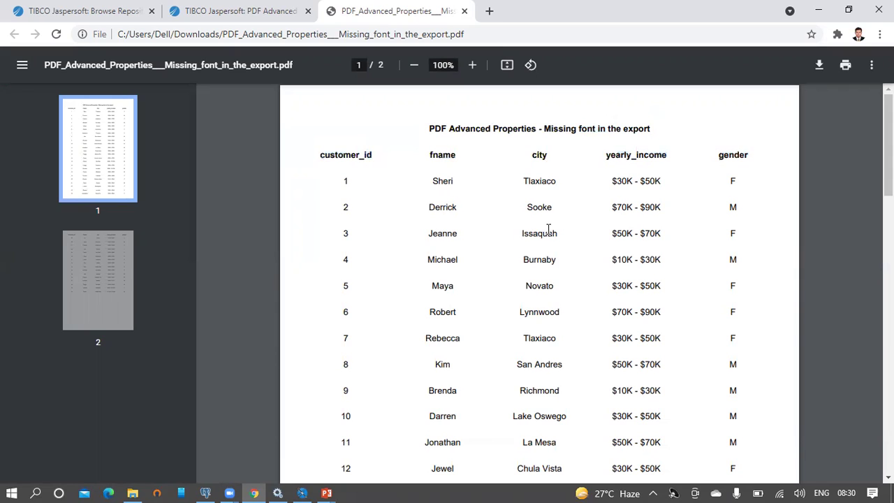
{"action": "left_click_drag", "start_coordinate": [341, 180], "coordinate": [365, 260]}
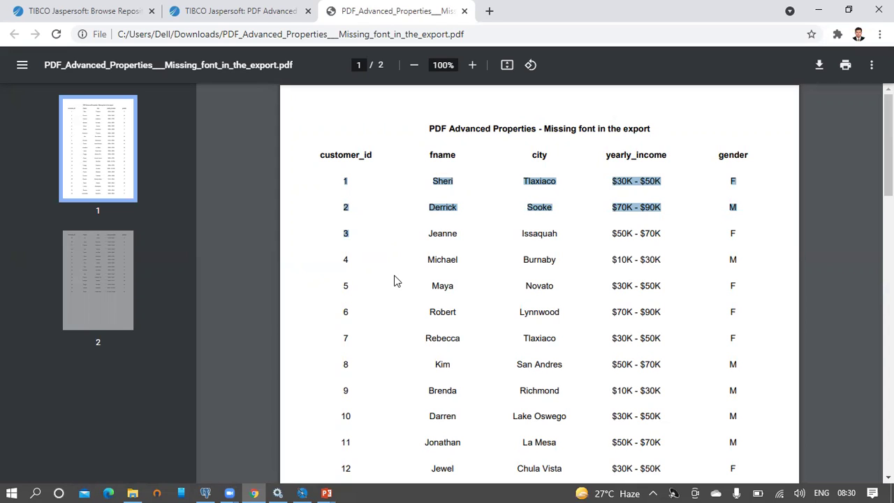
Switch to Jaspersoft Studio and set all title, column header and detail elements to the Tahoma font at size 11.
{"action": "left_click", "coordinate": [302, 493]}
{"action": "left_click", "coordinate": [580, 258]}
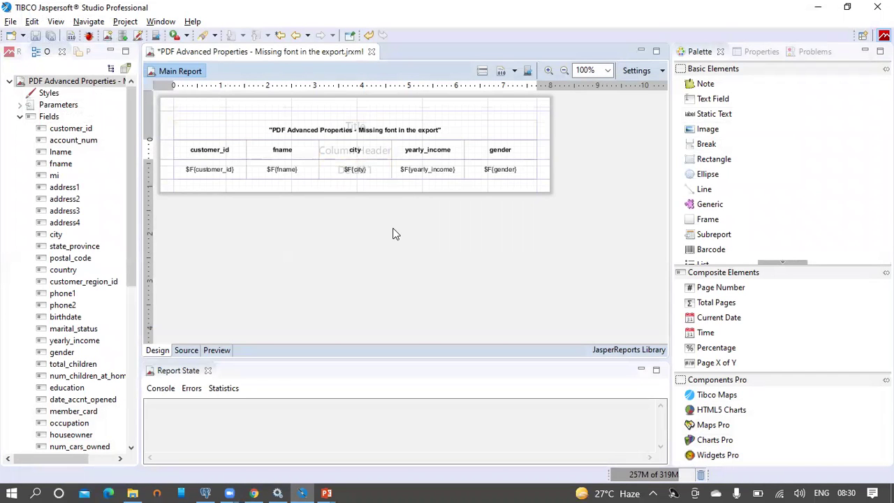
{"action": "left_click_drag", "start_coordinate": [619, 233], "coordinate": [155, 101]}
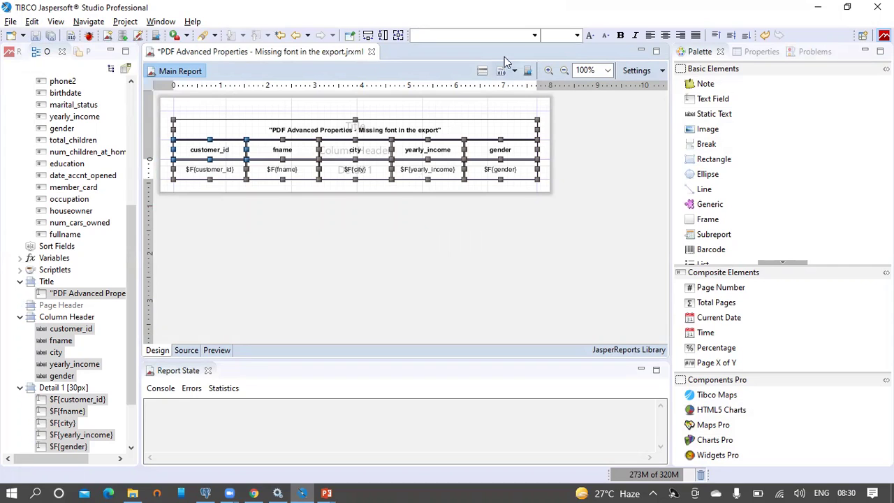
{"action": "left_click", "coordinate": [535, 37]}
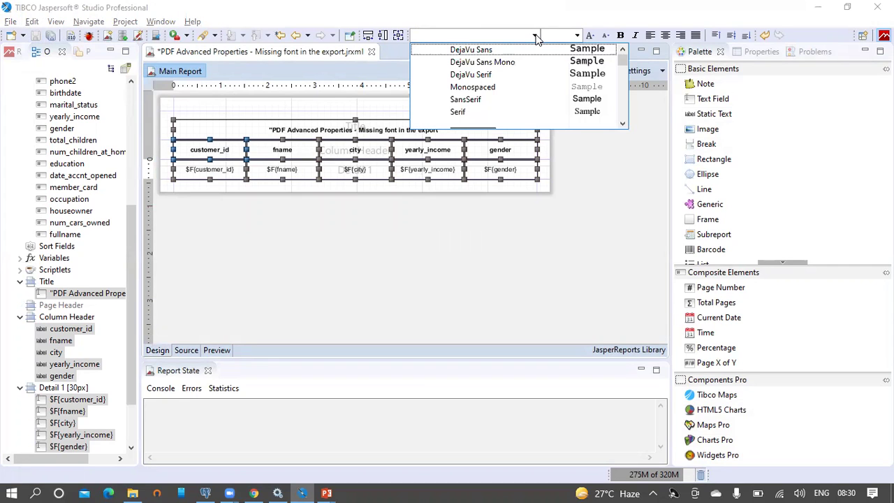
{"action": "key", "text": "t"}
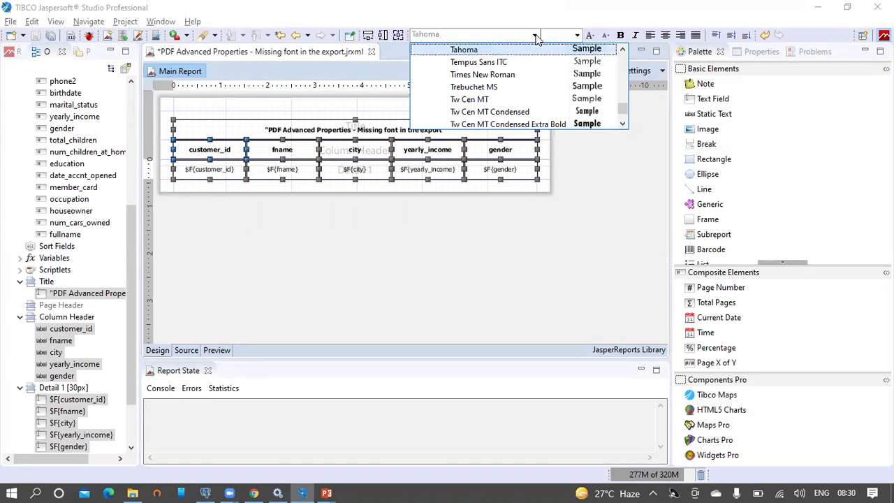
{"action": "left_click", "coordinate": [500, 53]}
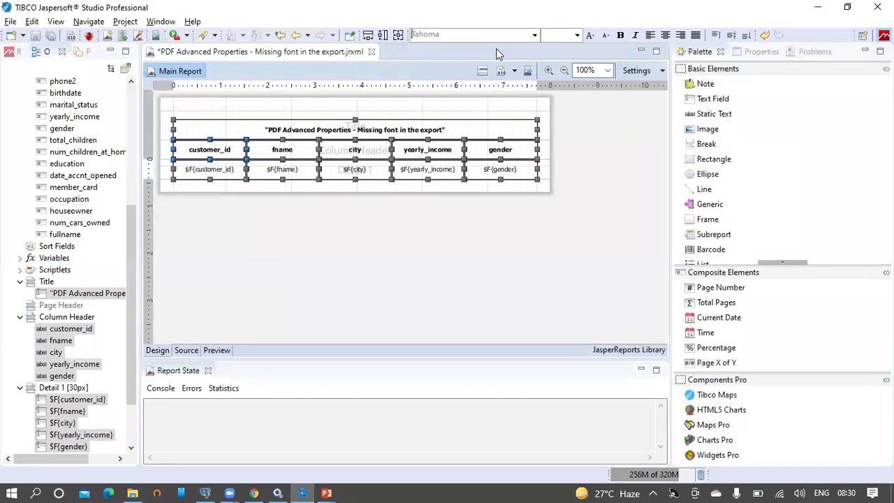
{"action": "left_click", "coordinate": [577, 35]}
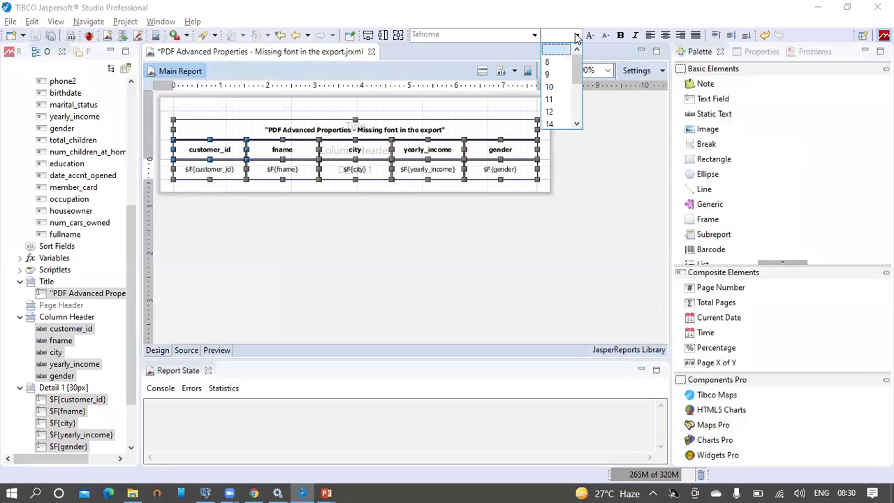
{"action": "left_click", "coordinate": [559, 102]}
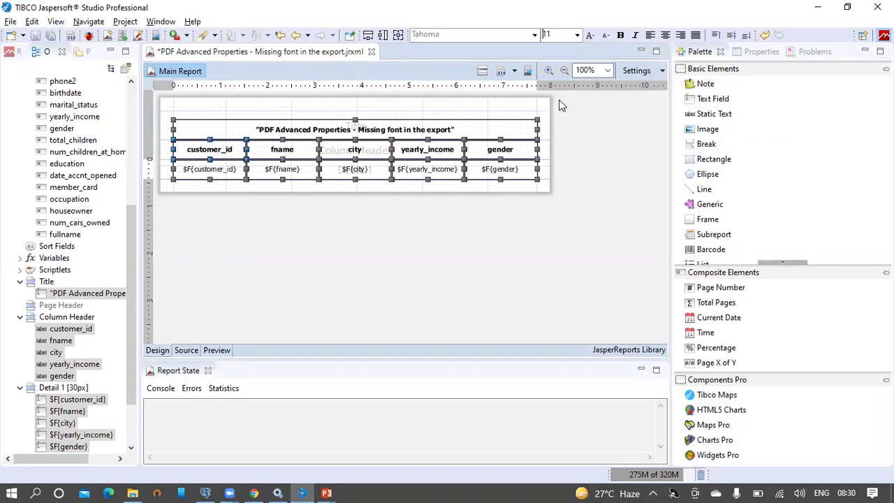
{"action": "left_click", "coordinate": [353, 215]}
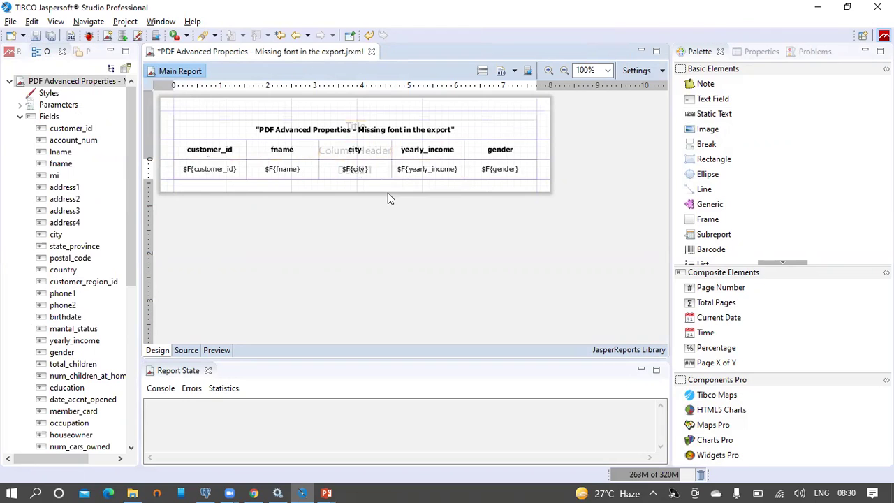
Save the report and republish it to JasperReports Server.
{"action": "left_click", "coordinate": [36, 39]}
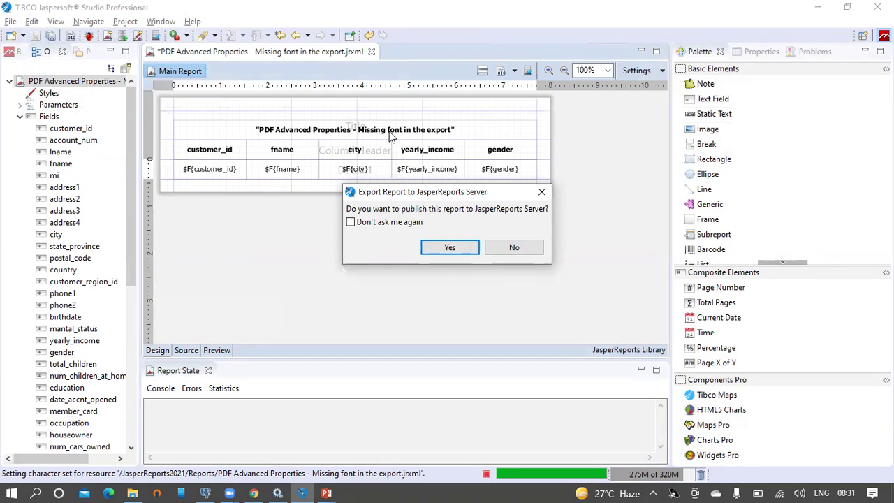
{"action": "left_click", "coordinate": [457, 248]}
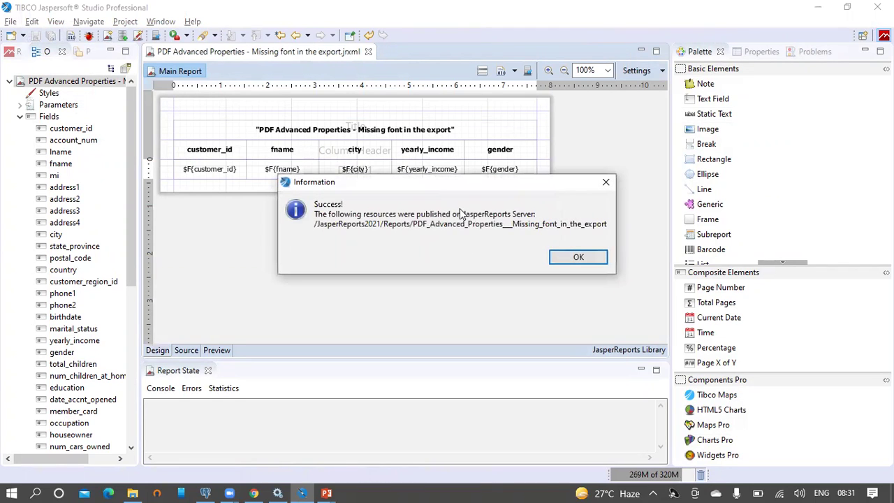
{"action": "left_click", "coordinate": [578, 258]}
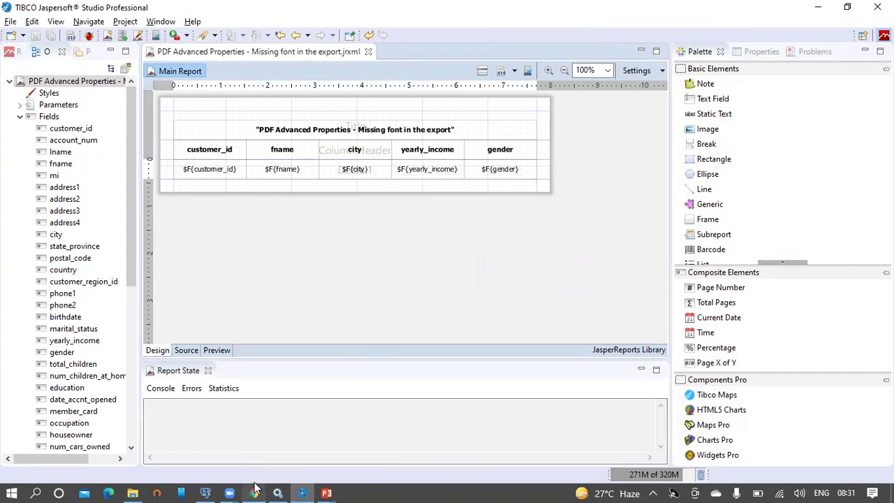
Switch to Chrome, reload the report viewer page and check the font of the report title.
{"action": "left_click", "coordinate": [254, 492]}
{"action": "left_click", "coordinate": [233, 11]}
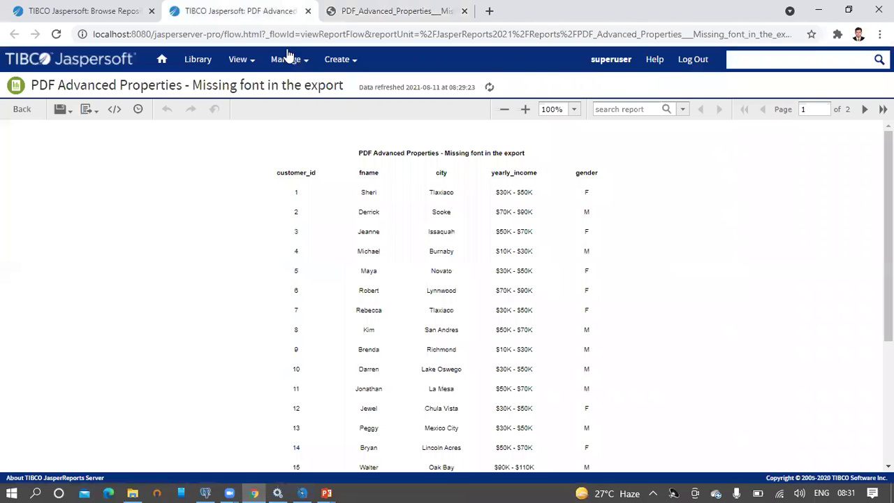
{"action": "left_click", "coordinate": [311, 34]}
{"action": "key", "text": "Return"}
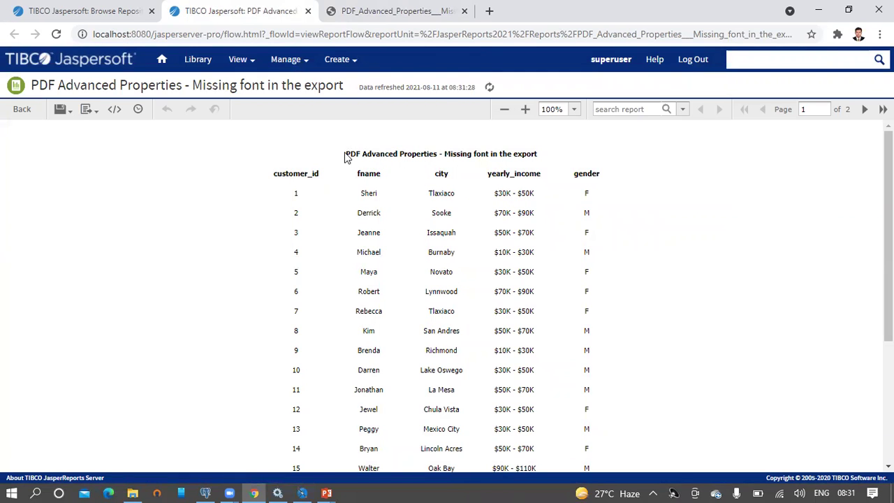
{"action": "left_click_drag", "start_coordinate": [345, 157], "coordinate": [540, 156]}
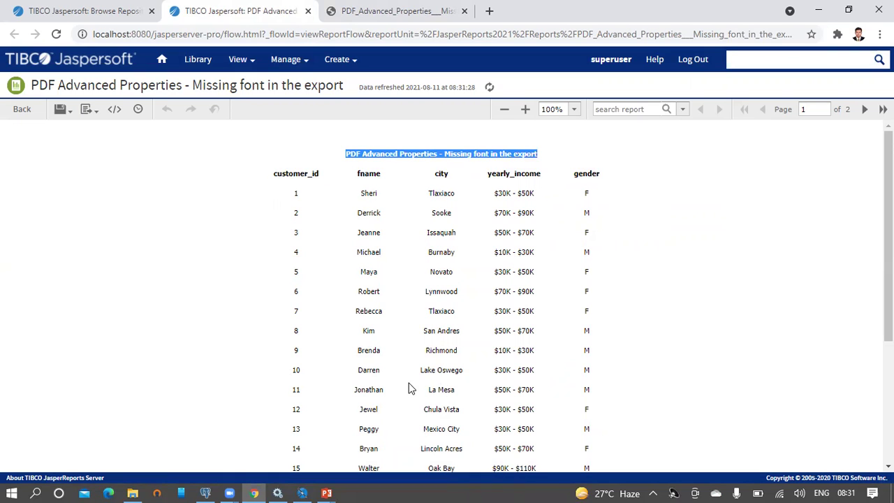
Export the refreshed report as PDF and open the new download.
{"action": "mouse_move", "coordinate": [98, 112]}
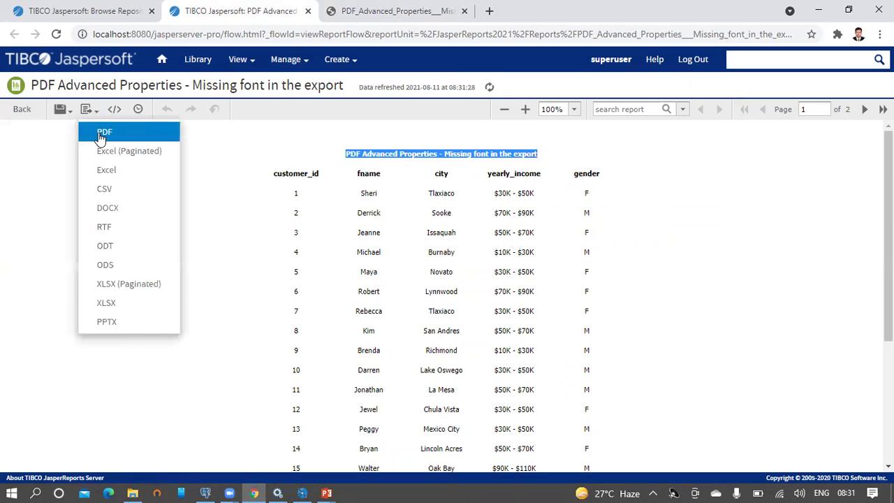
{"action": "left_click", "coordinate": [103, 132]}
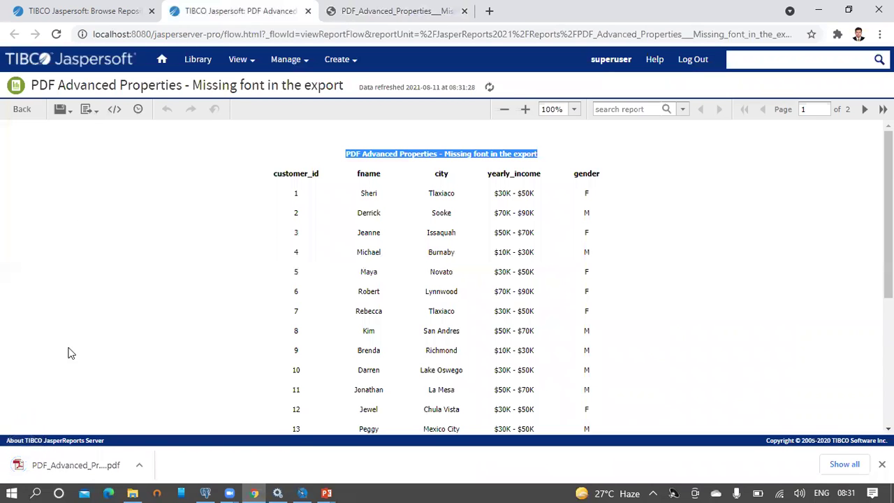
{"action": "left_click", "coordinate": [72, 464]}
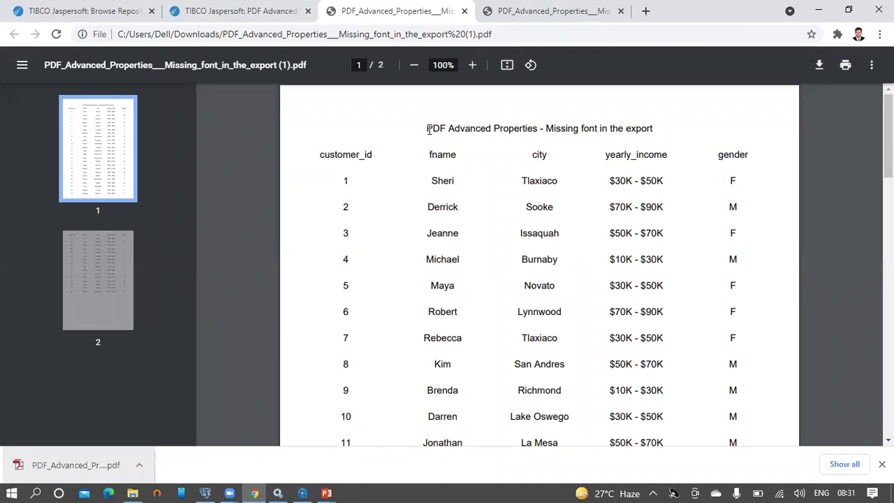
Examine the title in the new PDF and compare its fonts with the earlier PDF export.
{"action": "left_click_drag", "start_coordinate": [427, 129], "coordinate": [657, 125]}
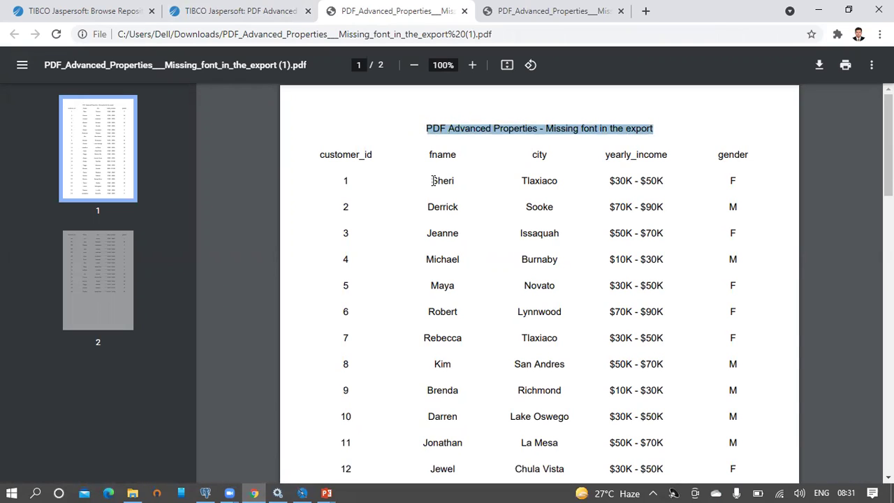
{"action": "left_click", "coordinate": [450, 259]}
{"action": "left_click", "coordinate": [515, 9]}
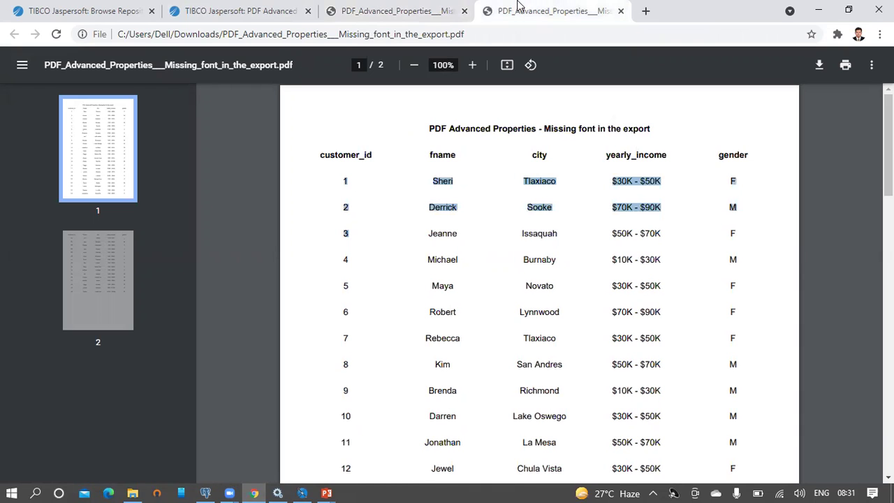
{"action": "left_click", "coordinate": [441, 5]}
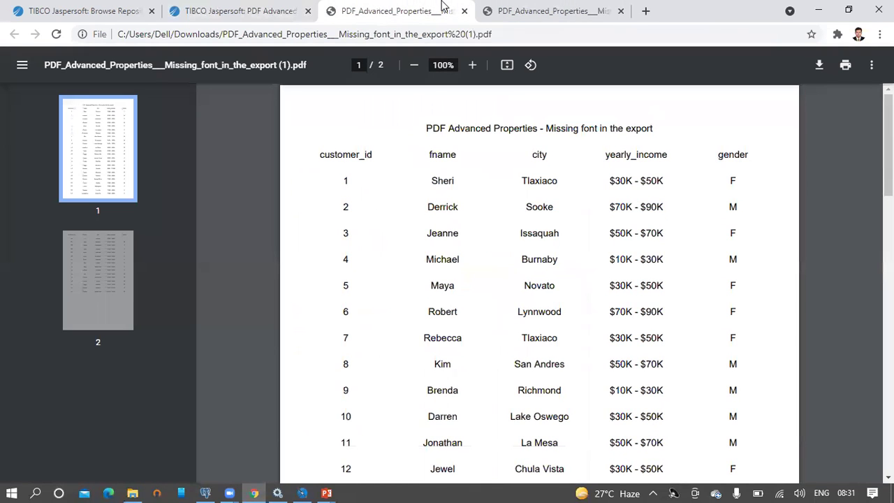
{"action": "left_click", "coordinate": [535, 7]}
{"action": "left_click", "coordinate": [432, 9]}
Check the font assigned to the report title in Jaspersoft Studio and return to the new PDF in Chrome.
{"action": "left_click", "coordinate": [305, 491]}
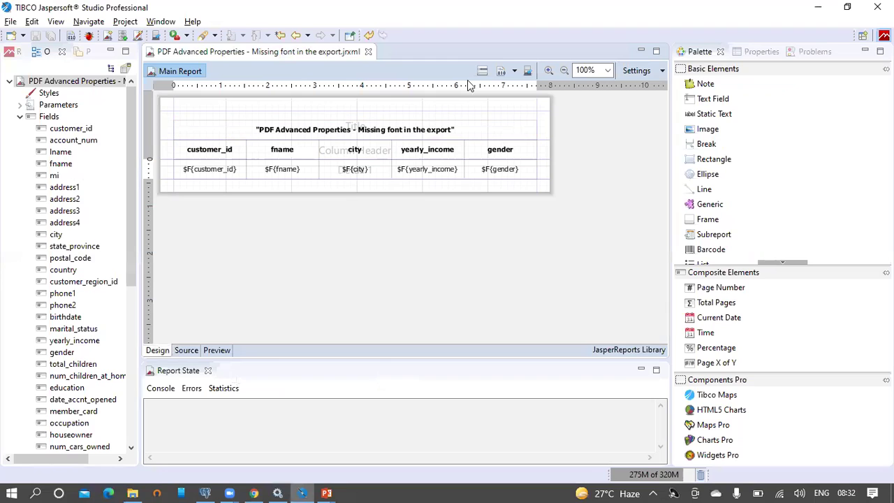
{"action": "left_click", "coordinate": [343, 126]}
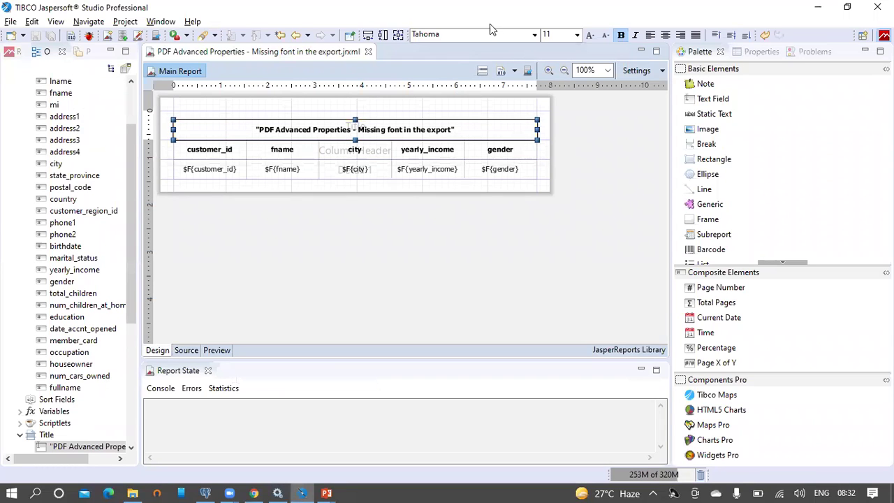
{"action": "left_click", "coordinate": [535, 36]}
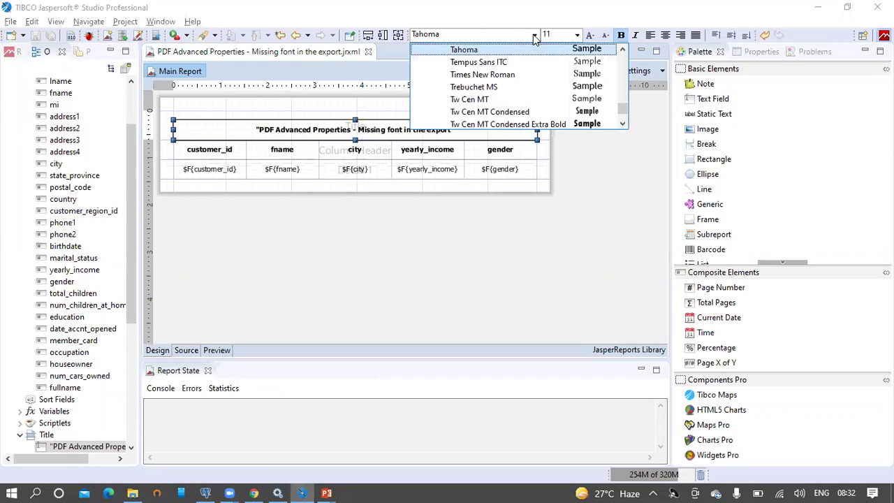
{"action": "left_click", "coordinate": [493, 34]}
{"action": "left_click", "coordinate": [254, 494]}
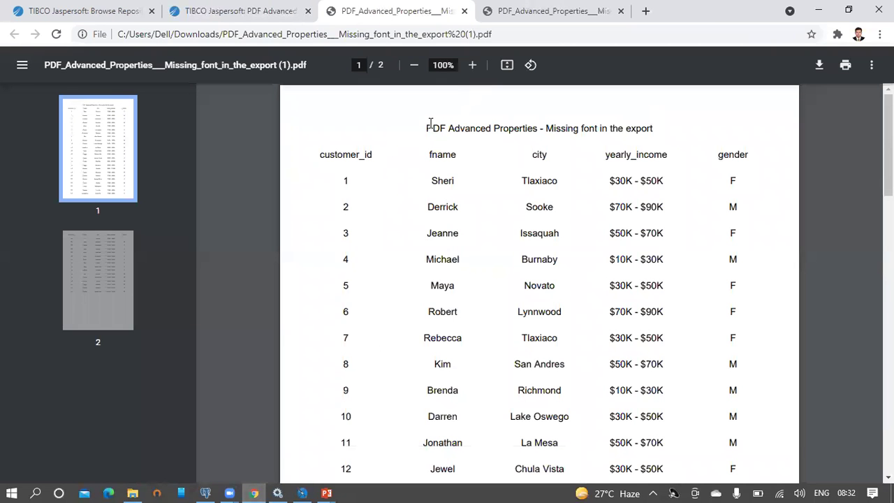
Examine the font of the title, column headers and data rows in the exported PDF.
{"action": "left_click_drag", "start_coordinate": [428, 126], "coordinate": [661, 125]}
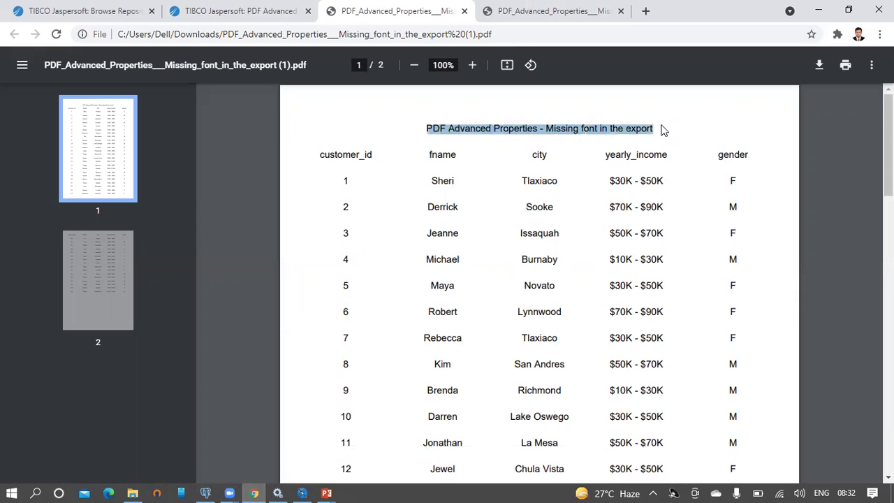
{"action": "left_click", "coordinate": [431, 155]}
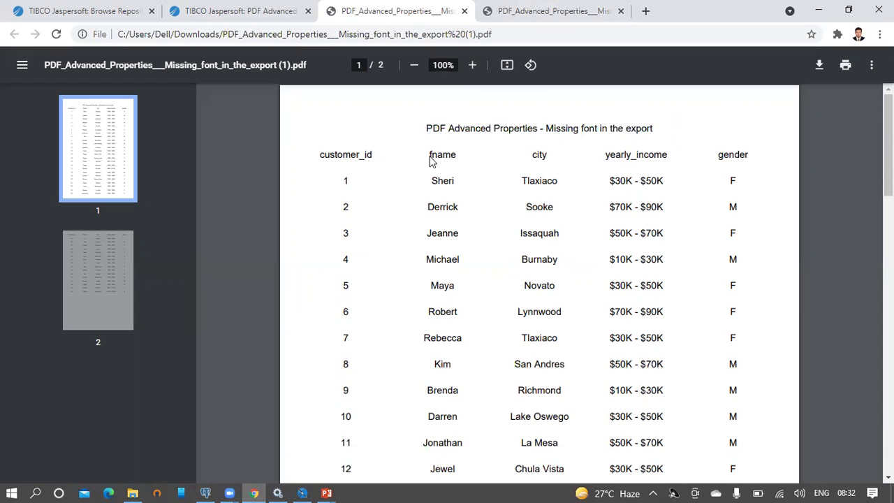
{"action": "left_click_drag", "start_coordinate": [426, 127], "coordinate": [656, 124]}
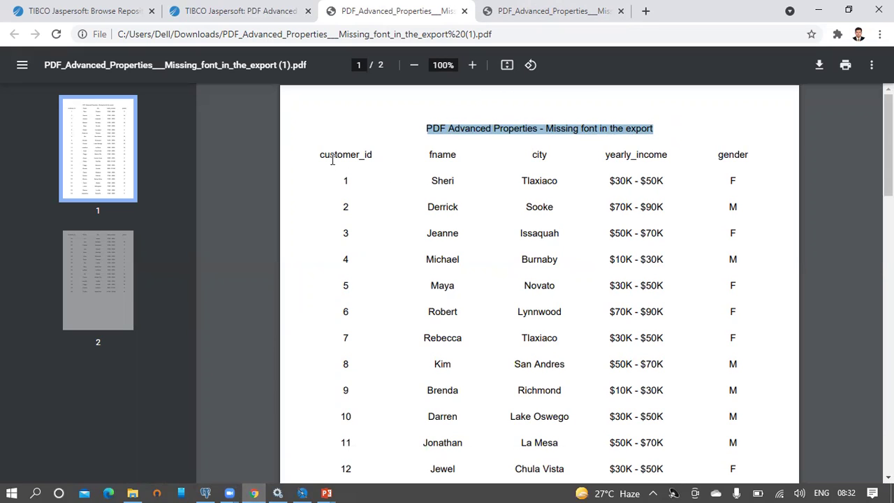
{"action": "left_click_drag", "start_coordinate": [317, 155], "coordinate": [740, 154]}
{"action": "left_click", "coordinate": [489, 220]}
{"action": "left_click_drag", "start_coordinate": [343, 179], "coordinate": [449, 346]}
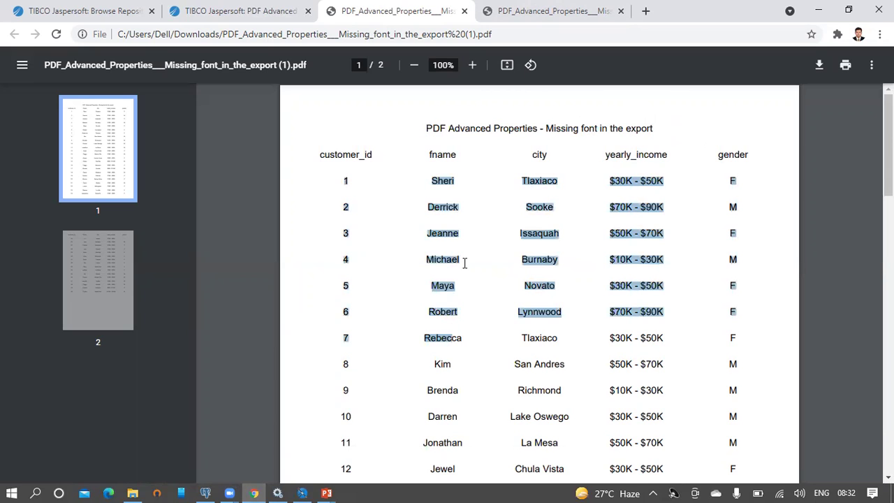
{"action": "left_click", "coordinate": [443, 259]}
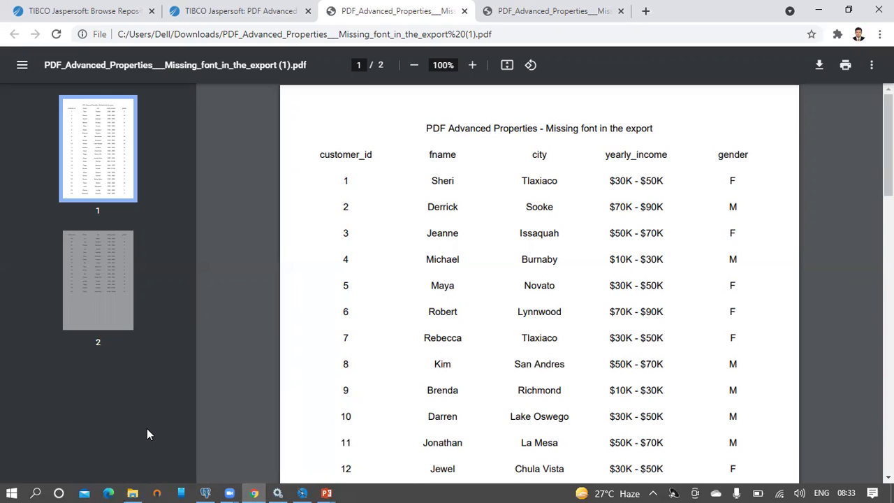
{"action": "left_click", "coordinate": [9, 485]}
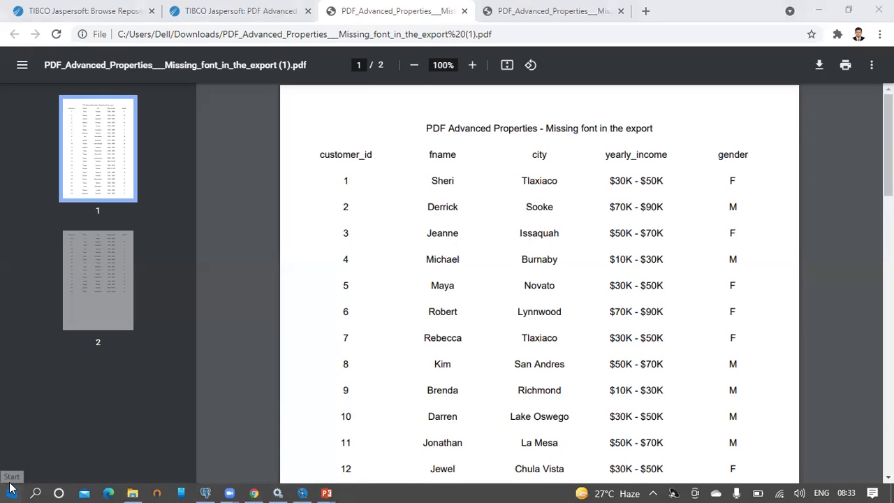
{"action": "type", "text": "wind"}
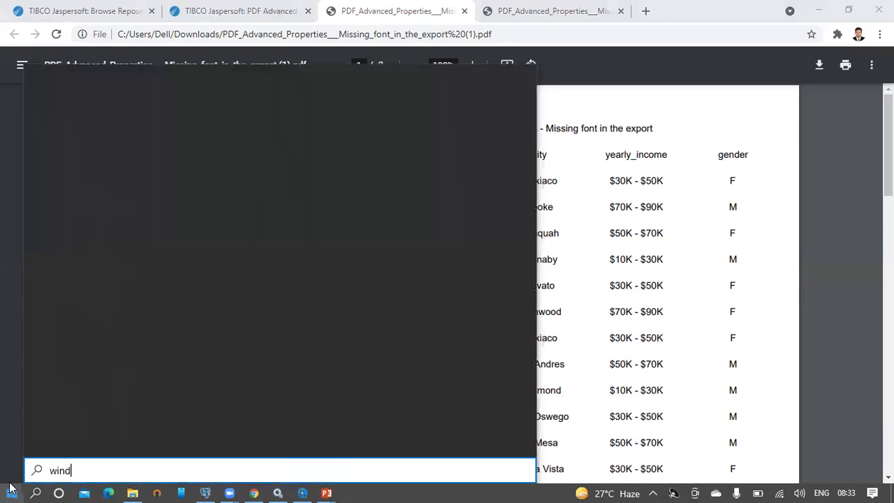
{"action": "type", "text": "ows"}
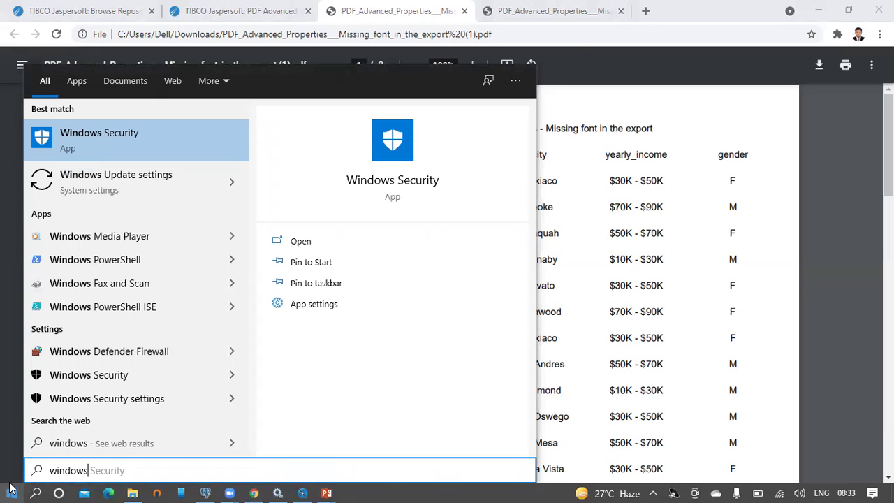
{"action": "key", "text": "Return"}
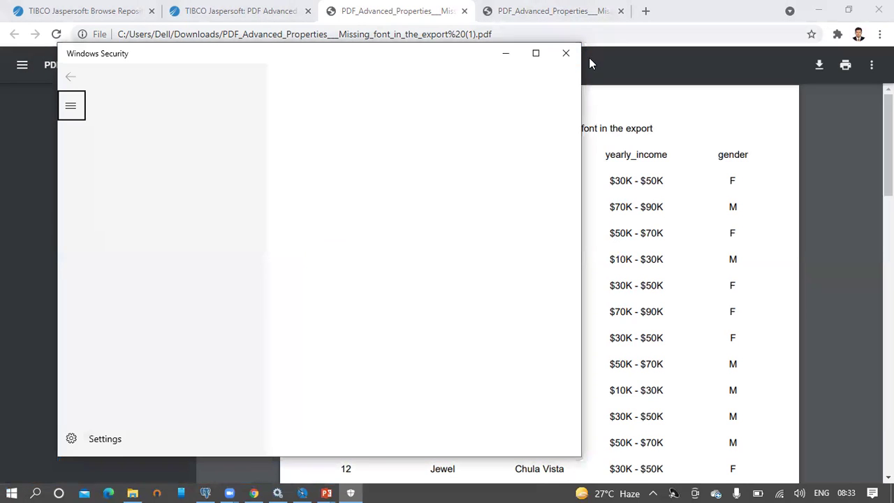
{"action": "left_click", "coordinate": [565, 53]}
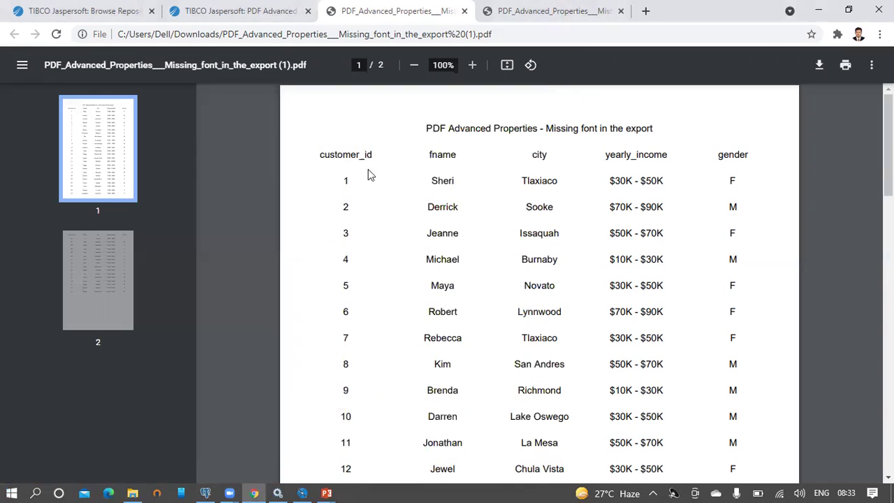
Switch to File Explorer and open the Fonts folder inside Windows on Local Disk (C:).
{"action": "left_click", "coordinate": [135, 489]}
{"action": "left_click", "coordinate": [43, 260]}
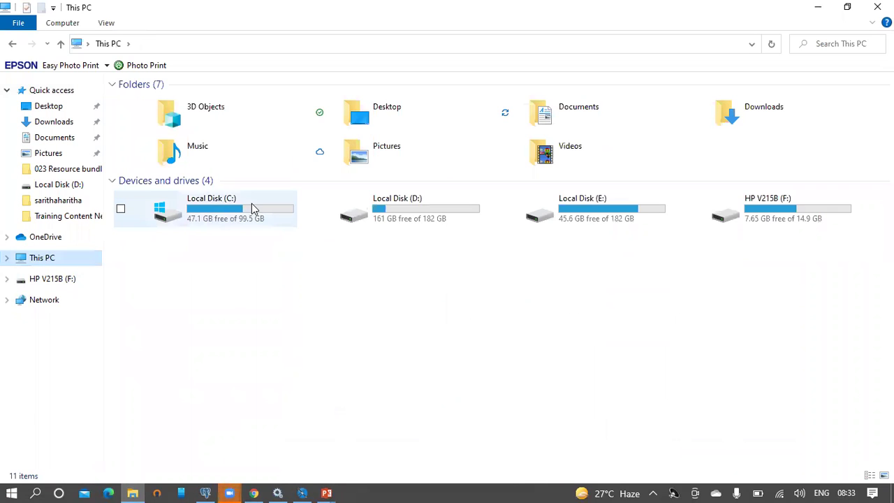
{"action": "double_click", "coordinate": [251, 204]}
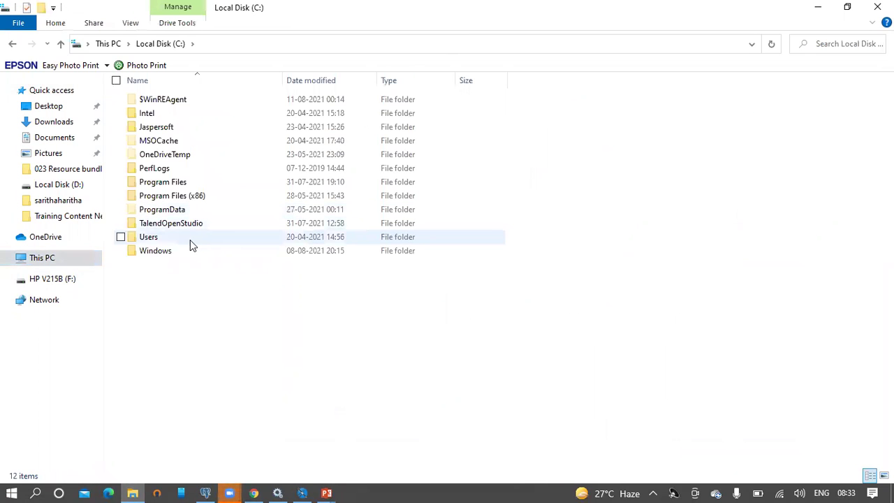
{"action": "double_click", "coordinate": [177, 252]}
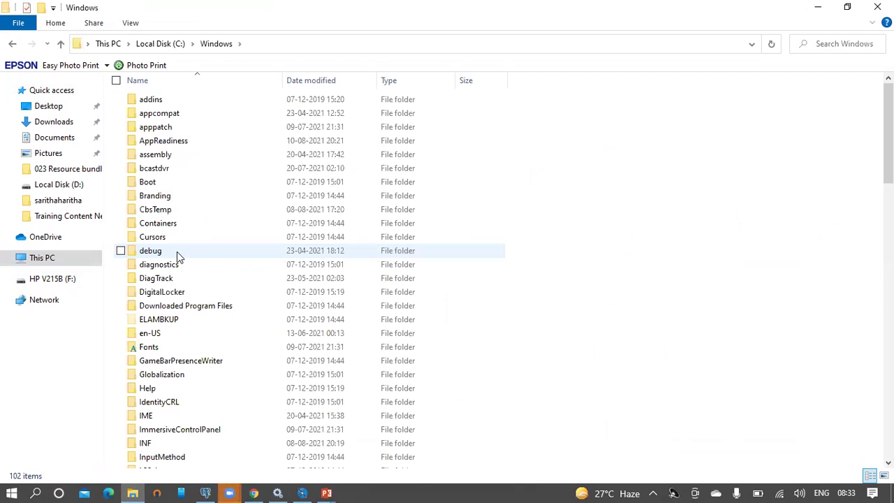
{"action": "left_click", "coordinate": [160, 349]}
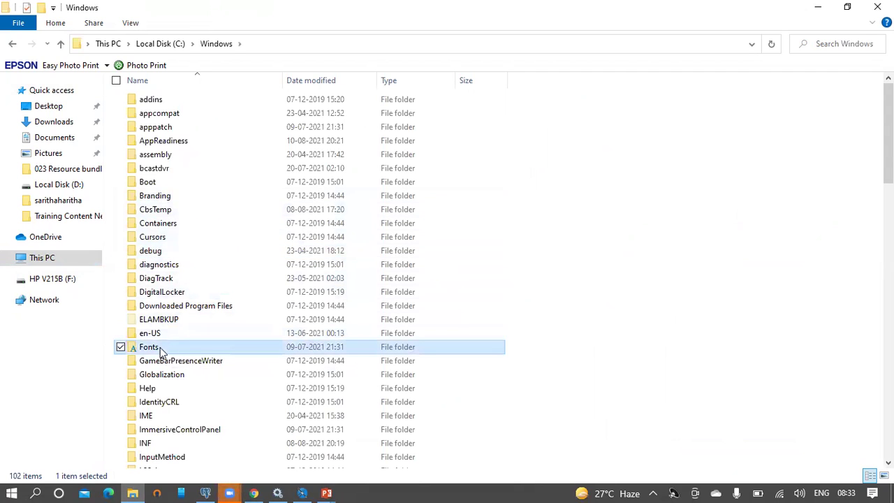
{"action": "double_click", "coordinate": [176, 347]}
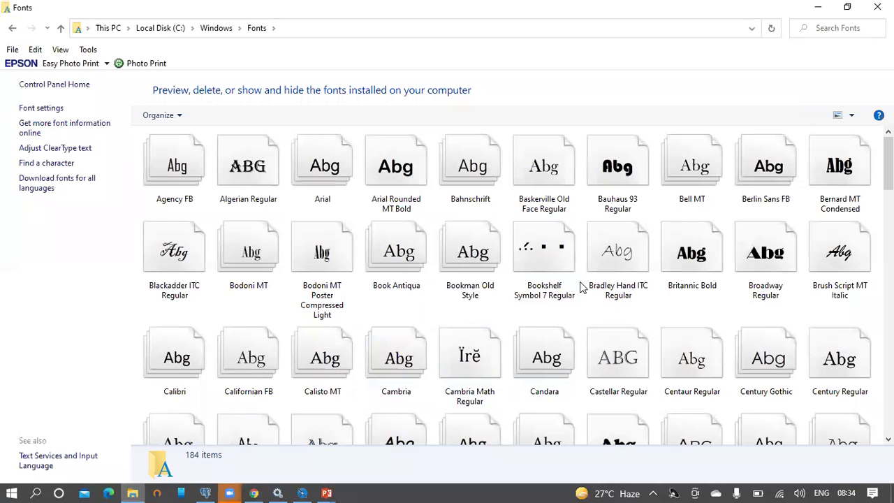
Find the Tahoma font among the installed fonts and copy it.
{"action": "left_click", "coordinate": [558, 370]}
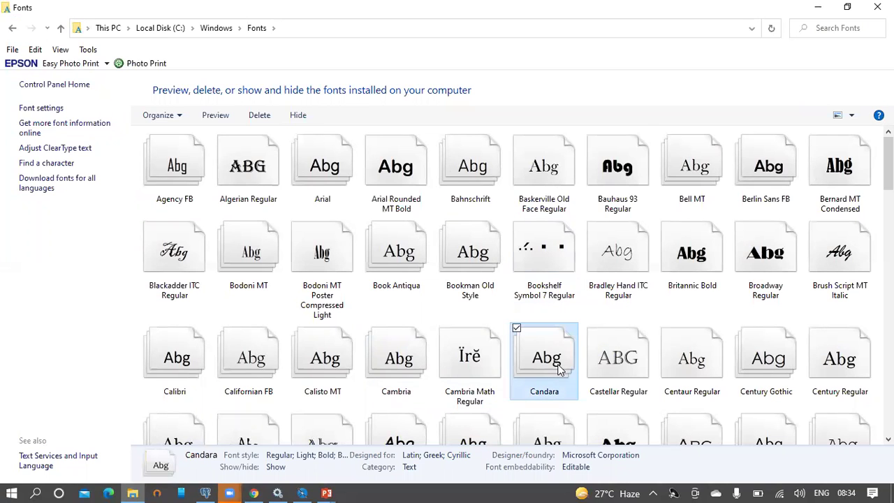
{"action": "key", "text": "t"}
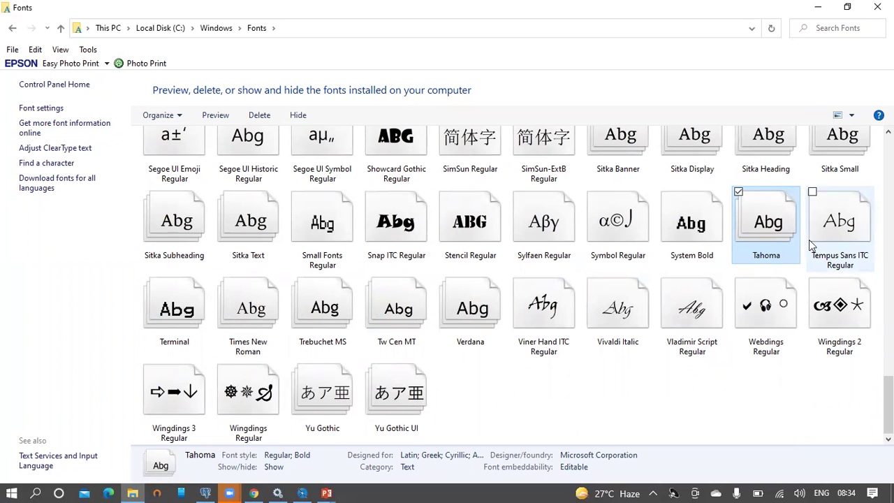
{"action": "right_click", "coordinate": [773, 221]}
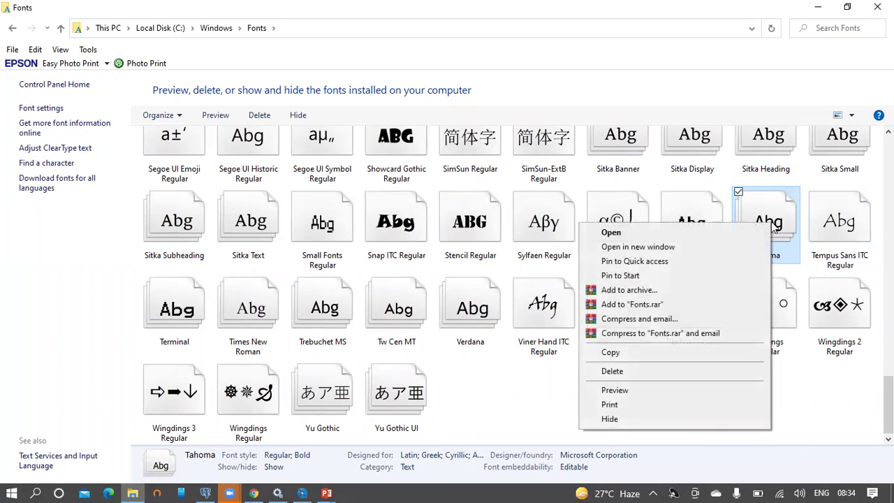
{"action": "left_click", "coordinate": [728, 353]}
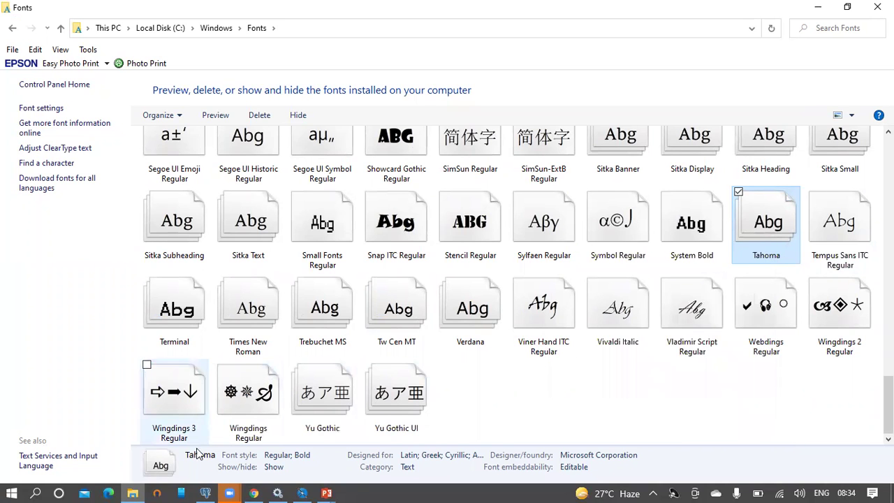
Replace the existing tahoma and tahomabd files on Local Disk (D:) with the copied Tahoma font files.
{"action": "left_click", "coordinate": [133, 492]}
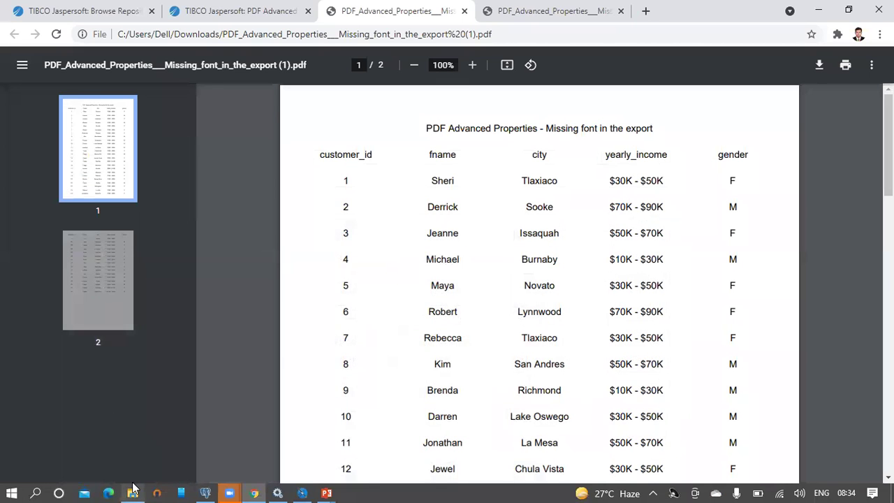
{"action": "key", "text": "alt+Tab"}
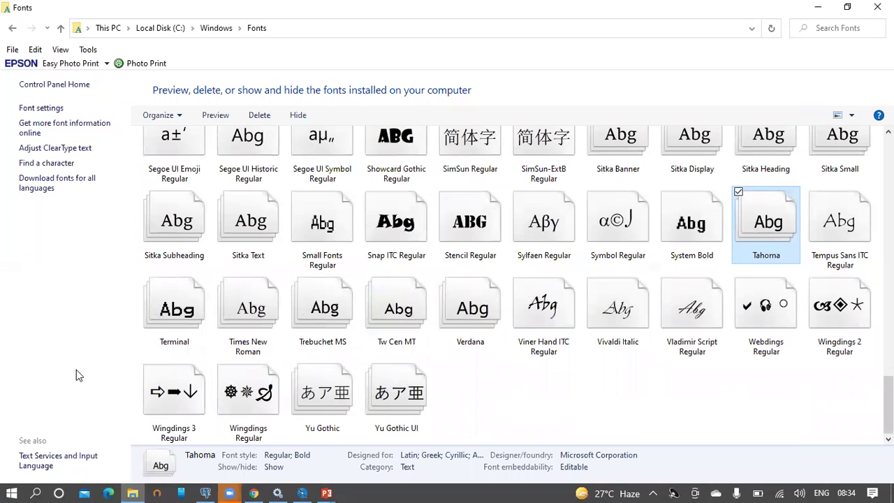
{"action": "key", "text": "super+e"}
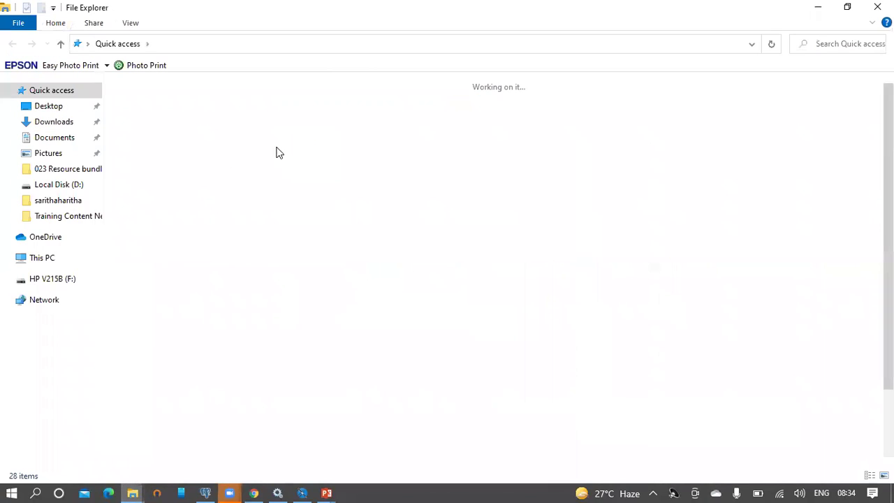
{"action": "left_click", "coordinate": [73, 187]}
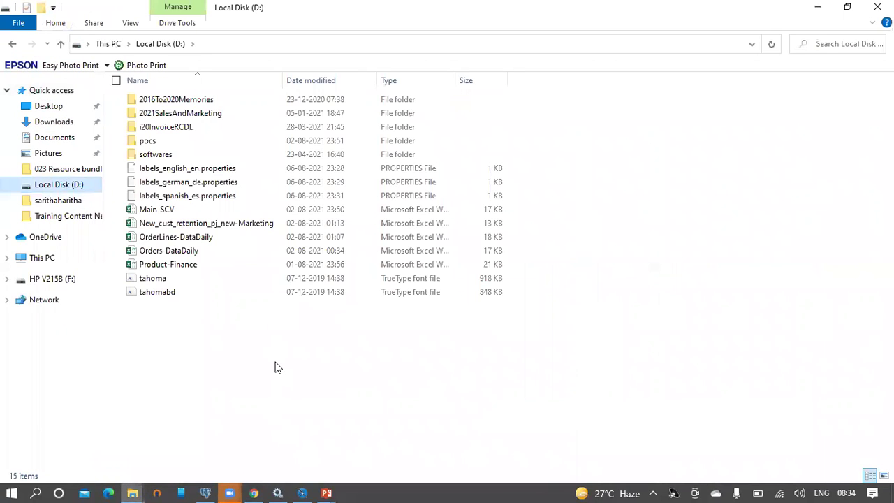
{"action": "left_click", "coordinate": [177, 293]}
{"action": "left_click", "coordinate": [178, 276], "text": "shift"}
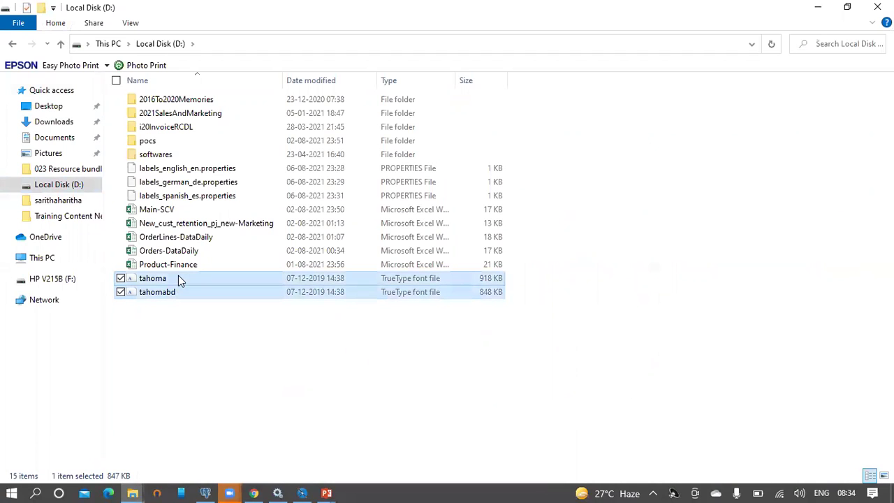
{"action": "key", "text": "Delete"}
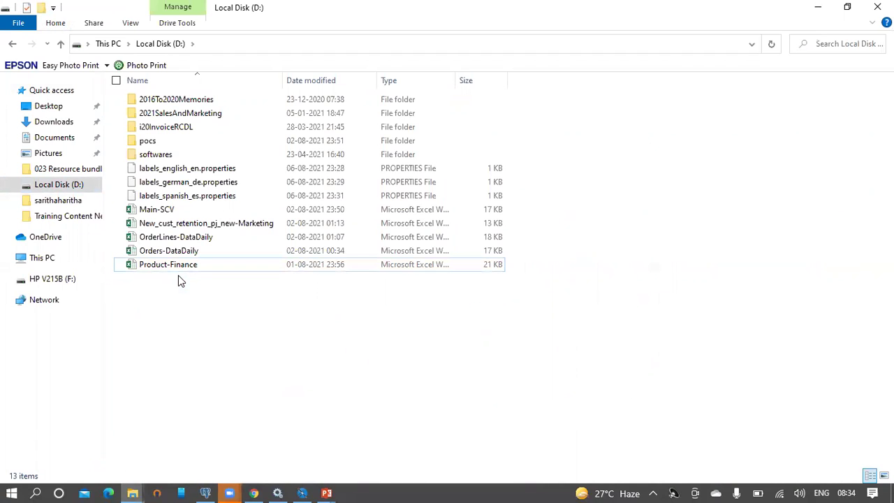
{"action": "key", "text": "ctrl+z"}
{"action": "left_click", "coordinate": [223, 328]}
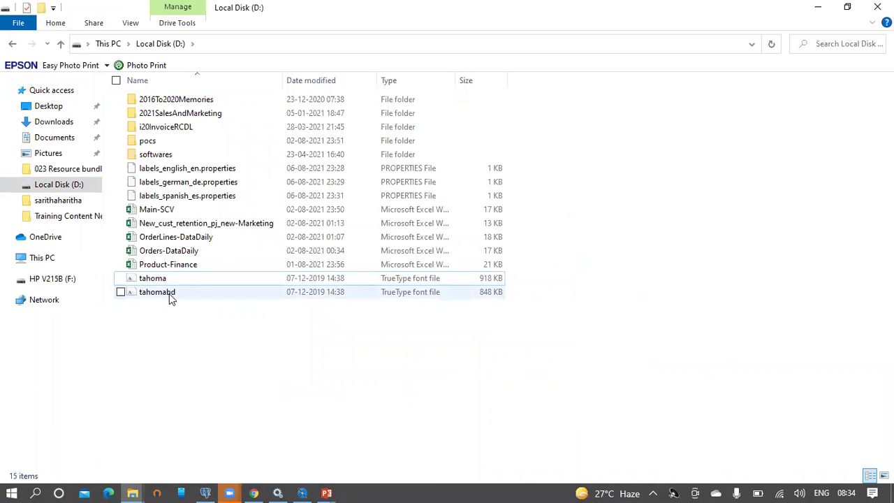
Check the file type and extension of the tahoma font file in its properties, then close them.
{"action": "left_click", "coordinate": [225, 280]}
{"action": "double_click", "coordinate": [225, 280]}
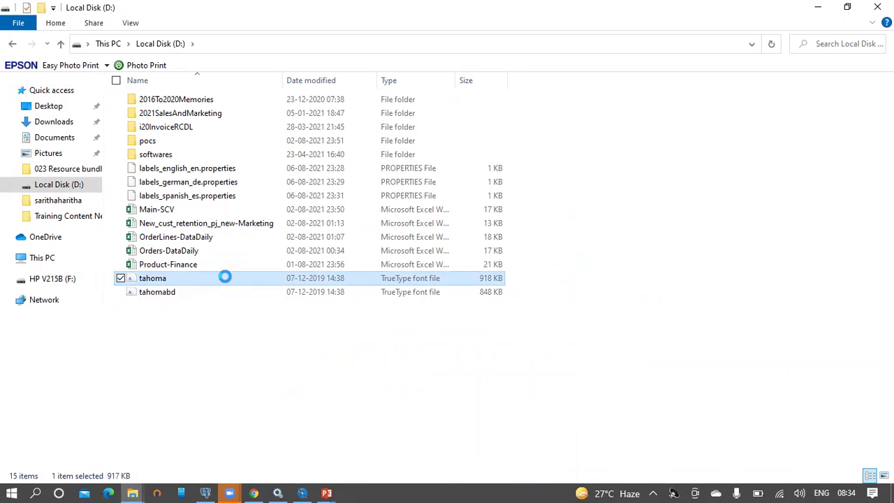
{"action": "right_click", "coordinate": [225, 280]}
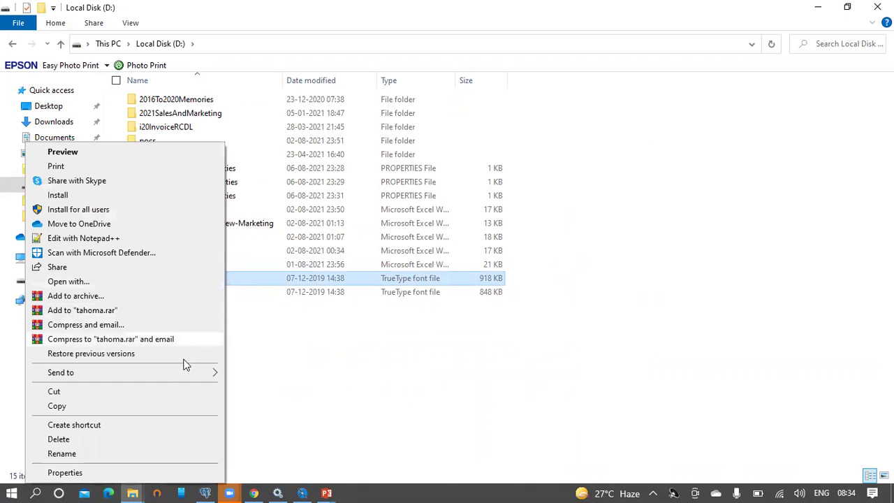
{"action": "left_click", "coordinate": [187, 475]}
{"action": "left_click_drag", "start_coordinate": [348, 230], "coordinate": [361, 230]}
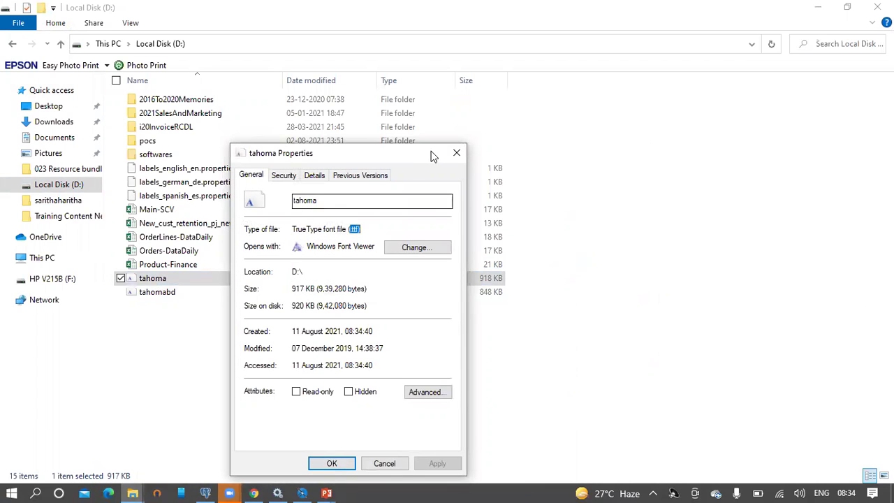
{"action": "left_click", "coordinate": [456, 155]}
{"action": "left_click", "coordinate": [262, 380]}
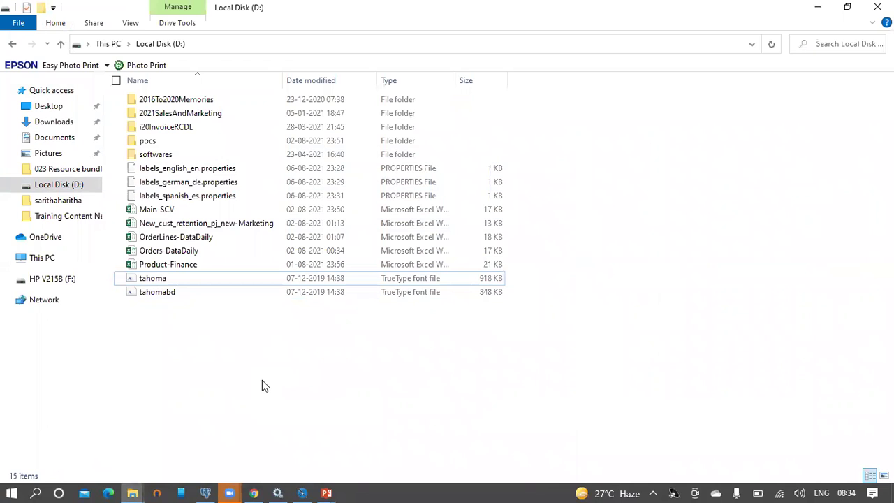
Review the tahoma and tahomabd font files on Local Disk (D:).
{"action": "left_click", "coordinate": [165, 279]}
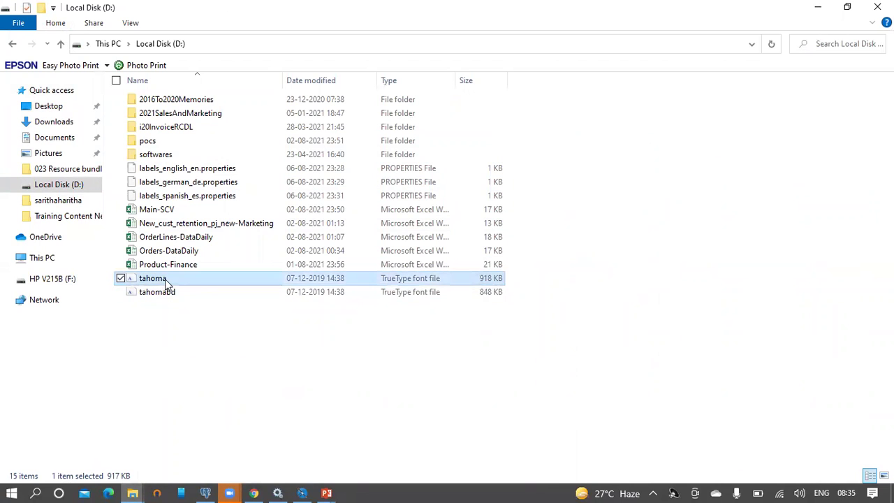
{"action": "left_click", "coordinate": [167, 293]}
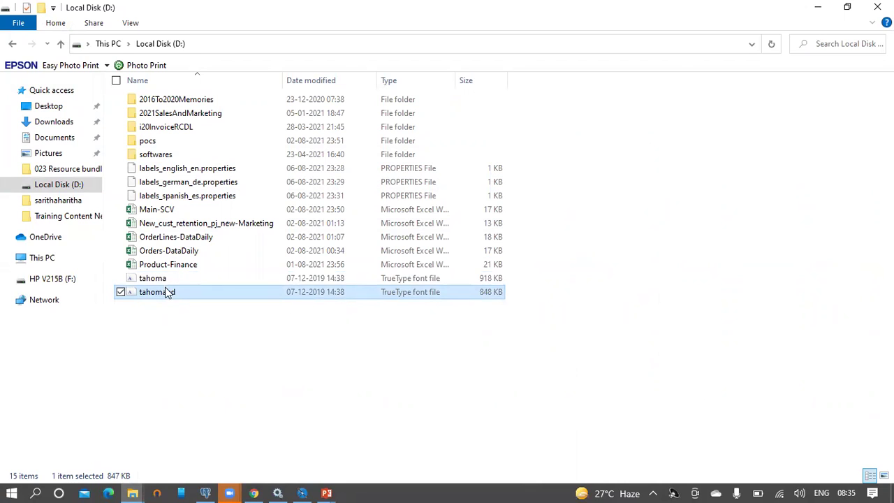
{"action": "key", "text": "Up"}
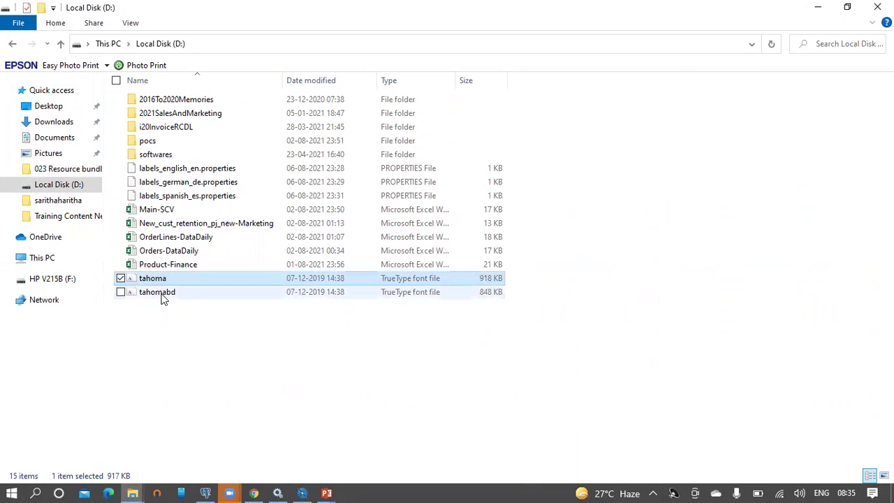
{"action": "key", "text": "Down"}
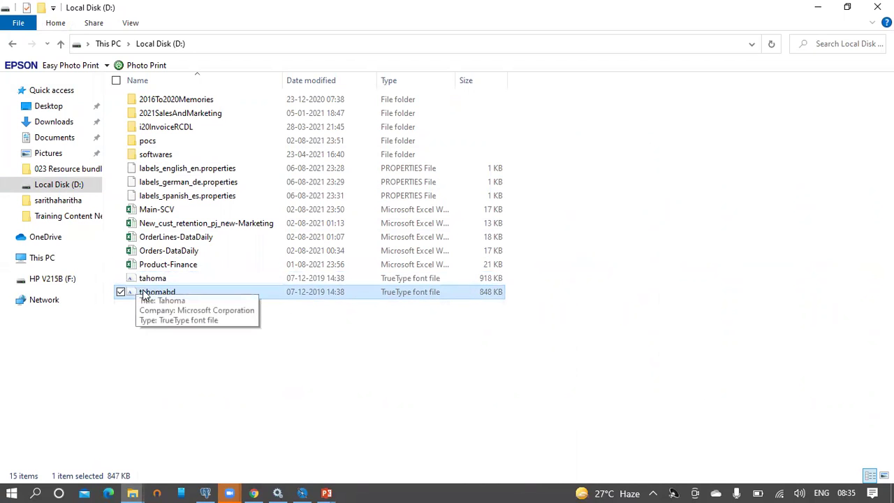
Switch to the JasperReports Server browser window and open the JasperReports2021 Resources folder in the repository.
{"action": "left_click", "coordinate": [255, 493]}
{"action": "left_click", "coordinate": [254, 10]}
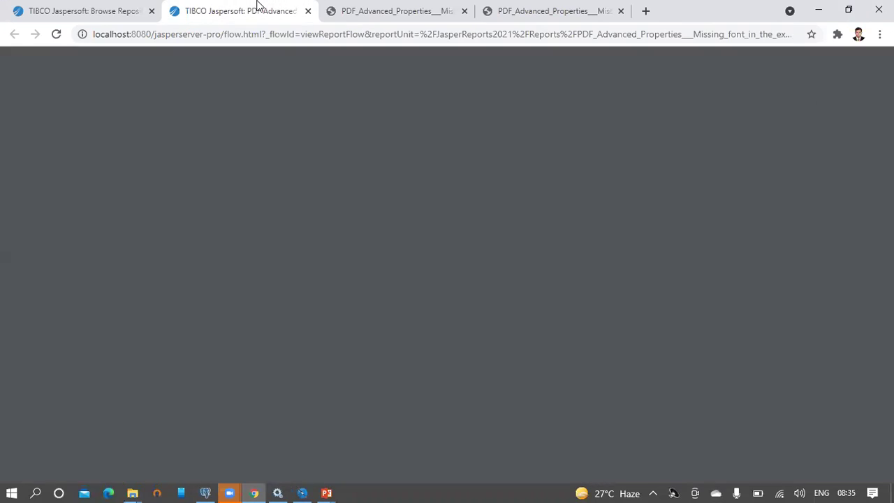
{"action": "mouse_move", "coordinate": [236, 60]}
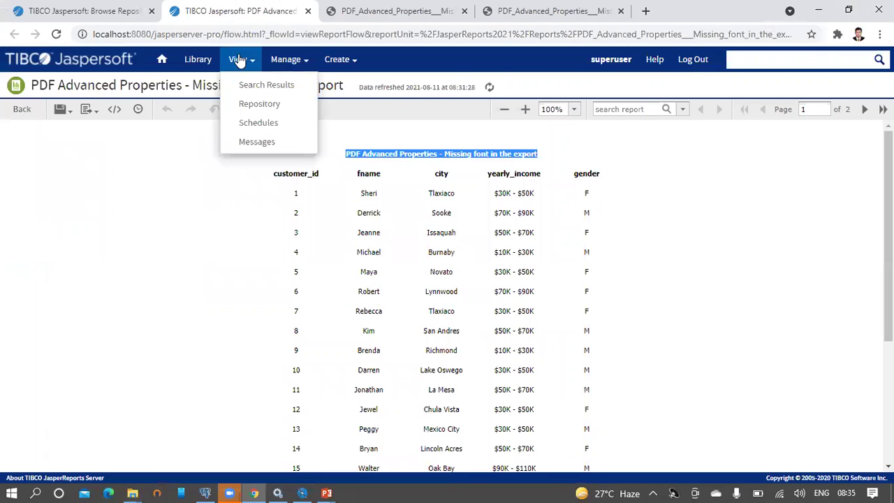
{"action": "left_click", "coordinate": [258, 104]}
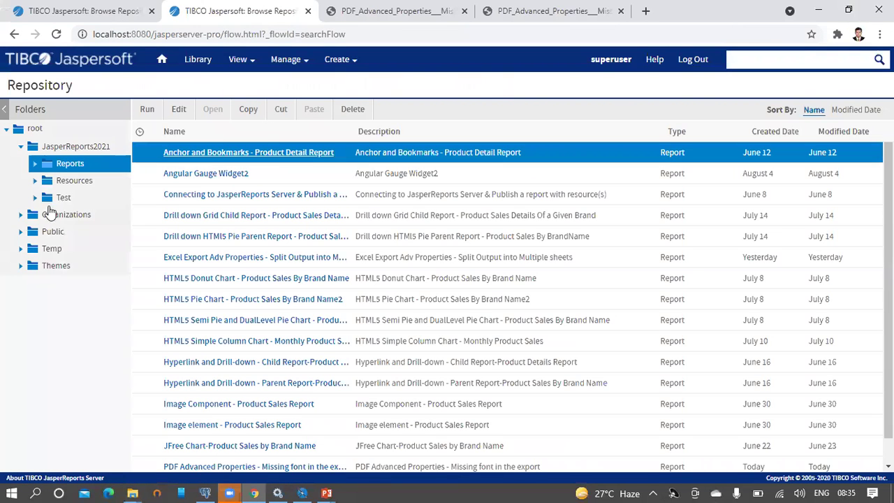
{"action": "left_click", "coordinate": [78, 183]}
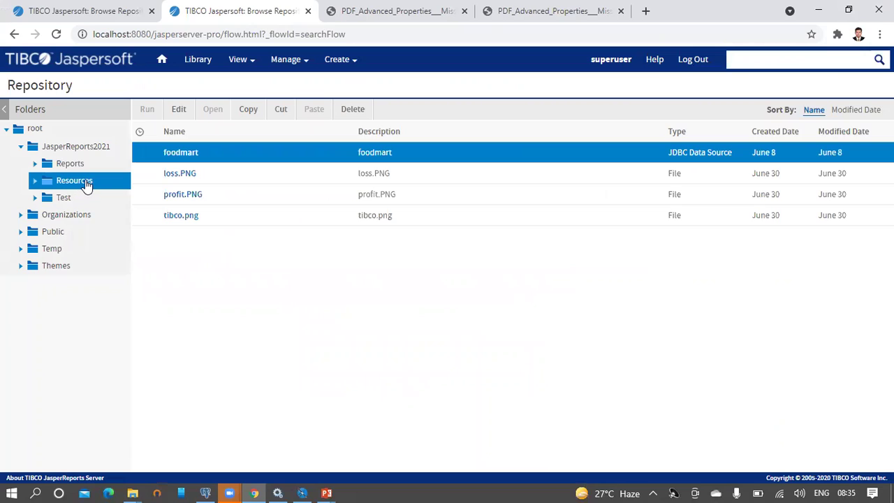
Start adding a font file resource to the Resources folder.
{"action": "right_click", "coordinate": [95, 185]}
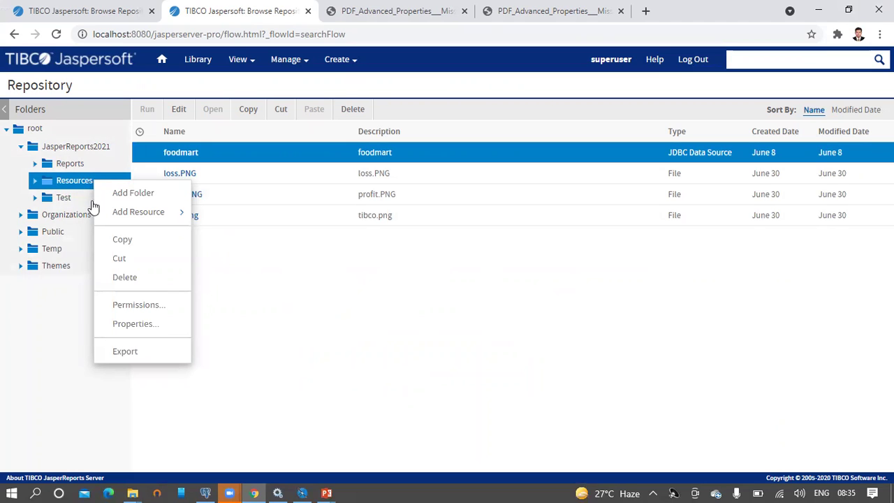
{"action": "mouse_move", "coordinate": [121, 218]}
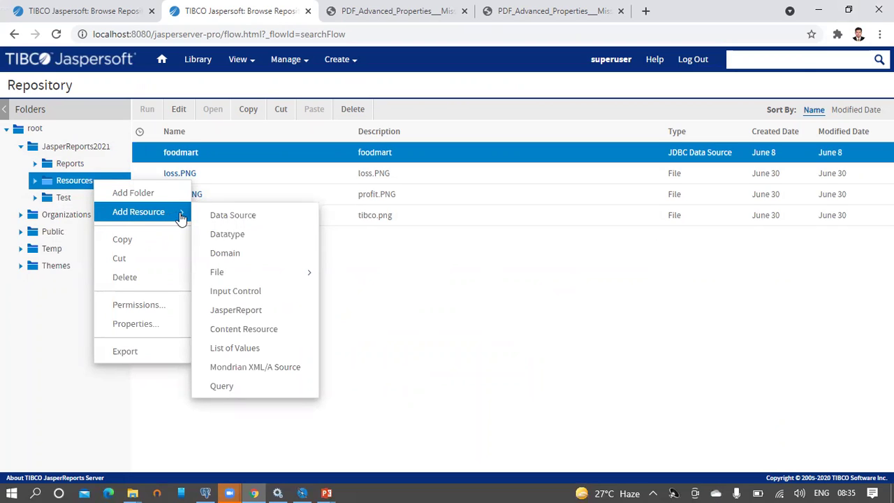
{"action": "mouse_move", "coordinate": [246, 268]}
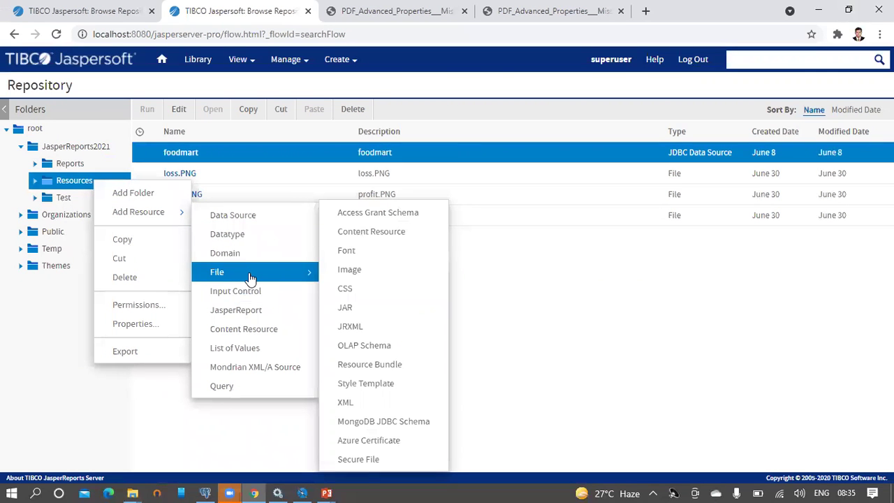
{"action": "left_click", "coordinate": [369, 251]}
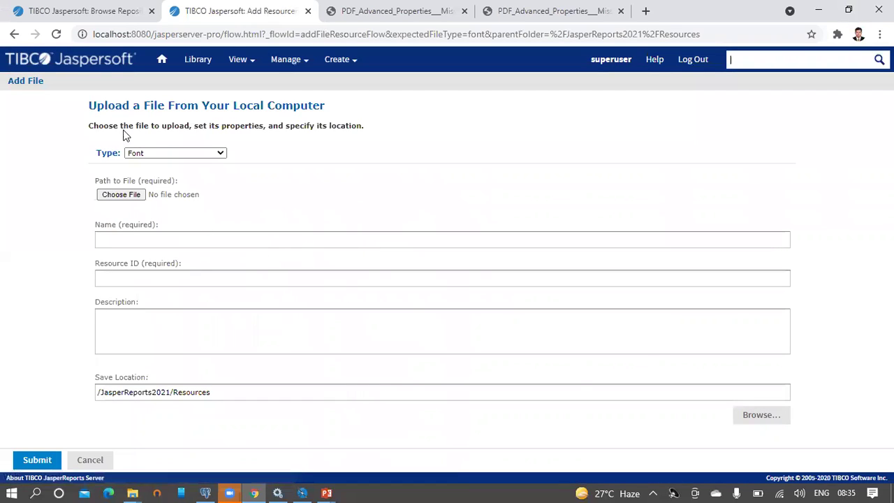
{"action": "left_click_drag", "start_coordinate": [89, 106], "coordinate": [333, 107]}
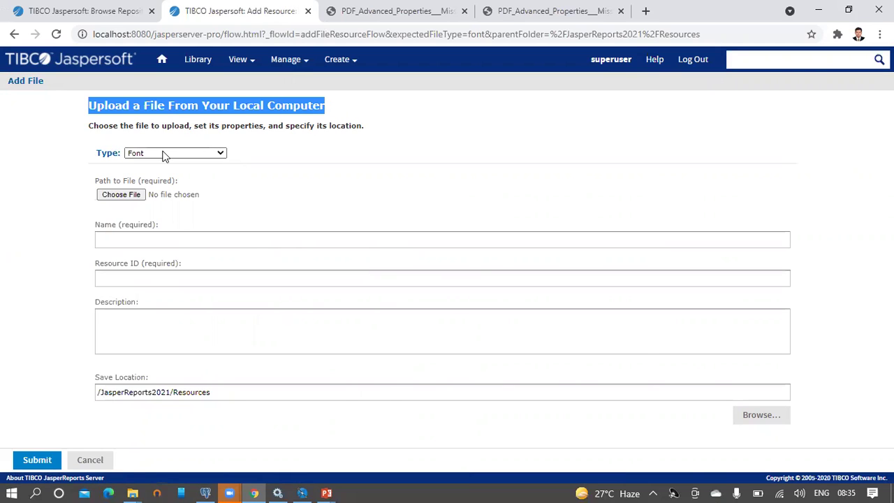
Upload tahoma.ttf from Local Disk (D:) as a font resource, with its file name as the description, and select it in the repository.
{"action": "left_click", "coordinate": [122, 196]}
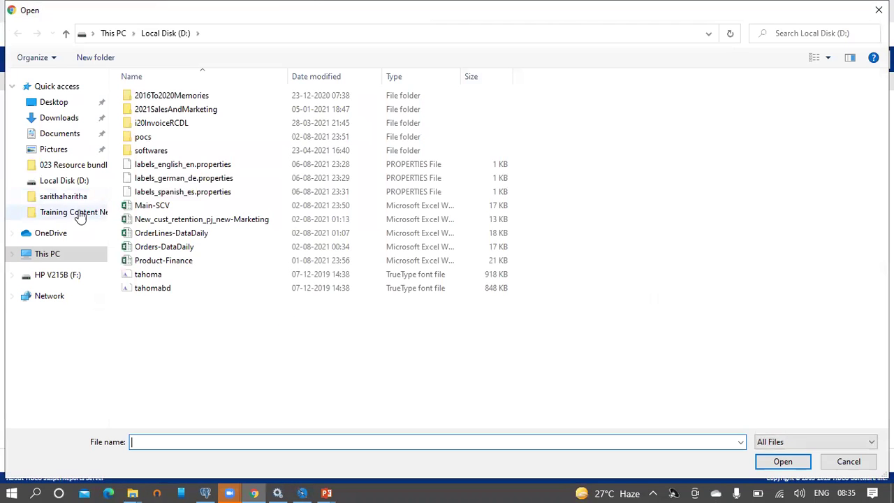
{"action": "double_click", "coordinate": [154, 276]}
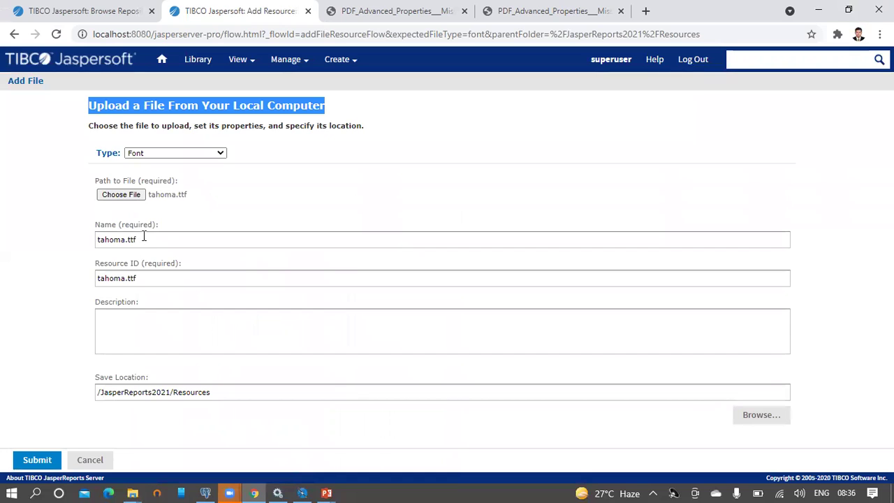
{"action": "left_click_drag", "start_coordinate": [143, 239], "coordinate": [80, 248]}
{"action": "key", "text": "ctrl+c"}
{"action": "left_click", "coordinate": [109, 322]}
{"action": "key", "text": "ctrl+v"}
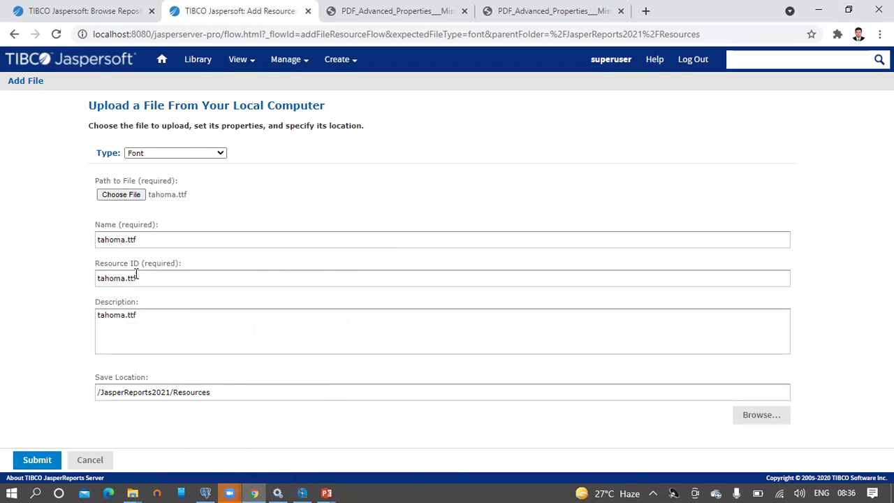
{"action": "left_click", "coordinate": [46, 462]}
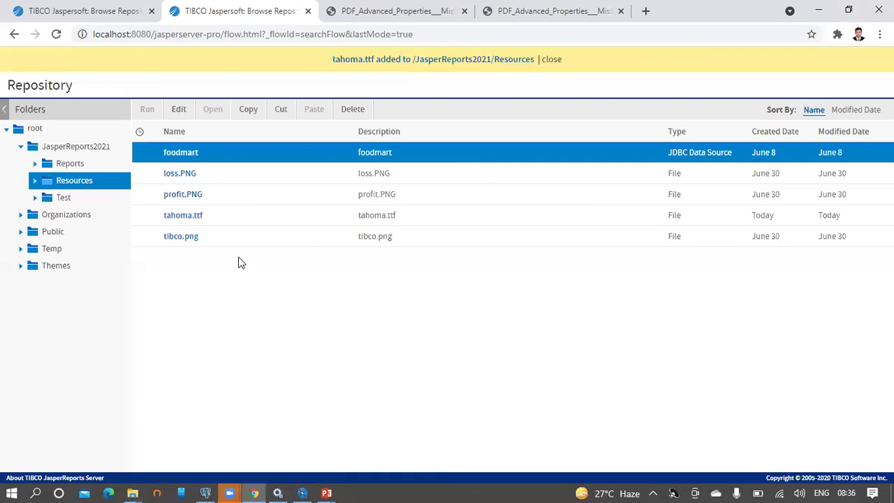
{"action": "left_click", "coordinate": [238, 218]}
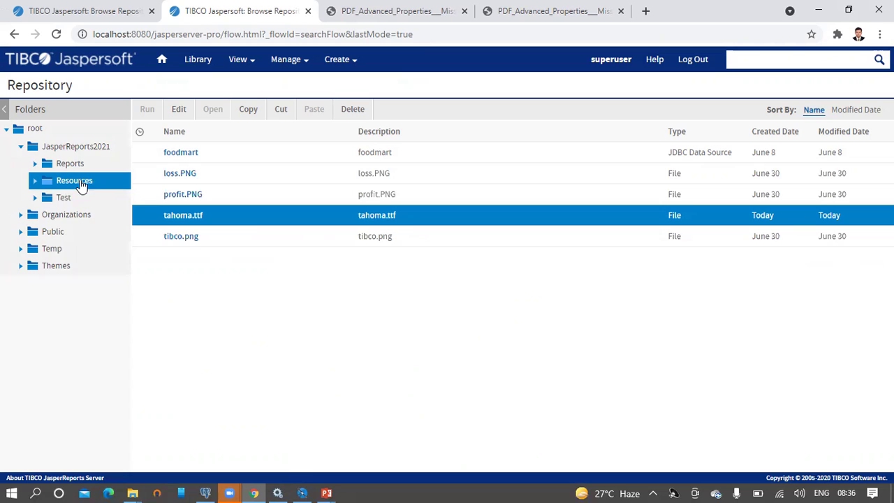
Add tahomabd.ttf from Local Disk (D:) to the Resources folder as a font file, using its name as the description.
{"action": "right_click", "coordinate": [100, 187]}
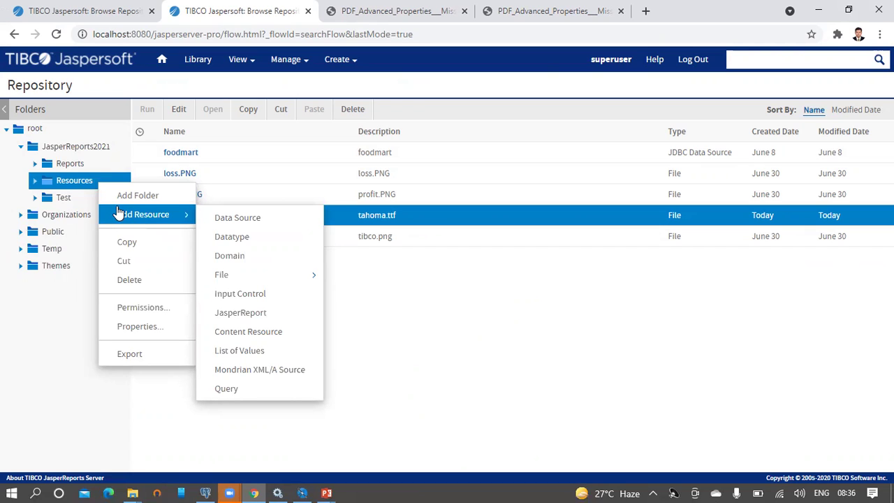
{"action": "mouse_move", "coordinate": [234, 276]}
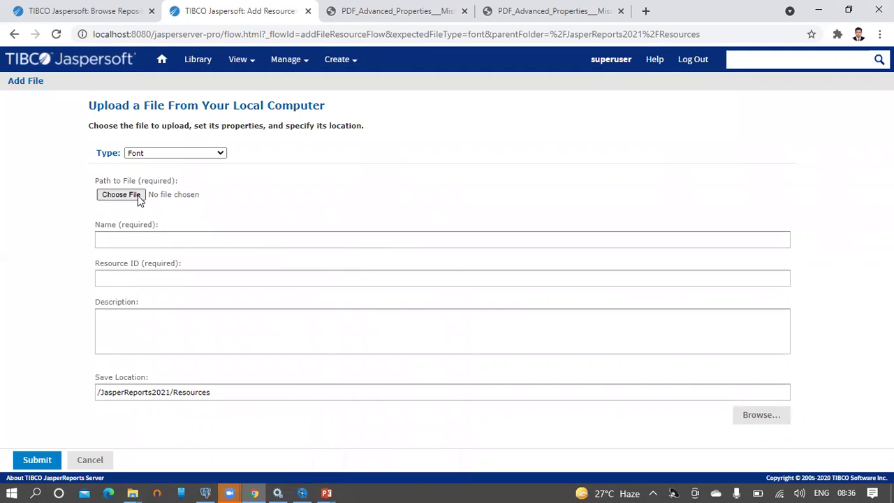
{"action": "left_click", "coordinate": [138, 197]}
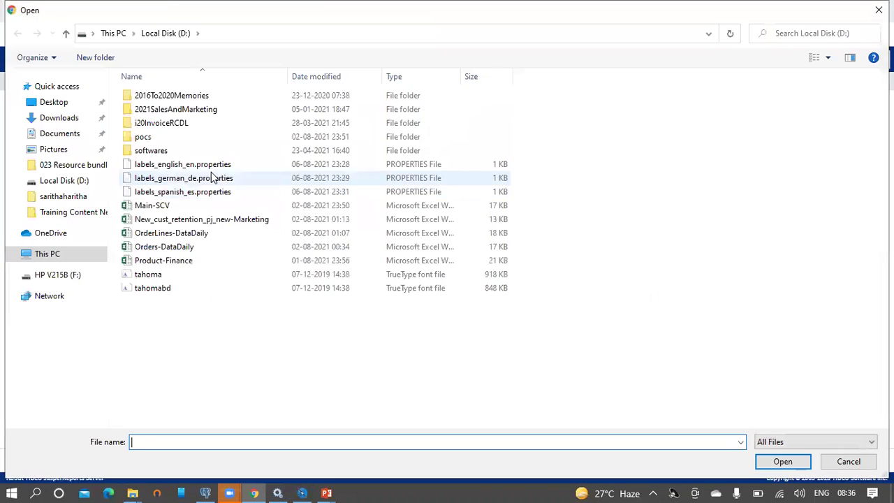
{"action": "double_click", "coordinate": [181, 287]}
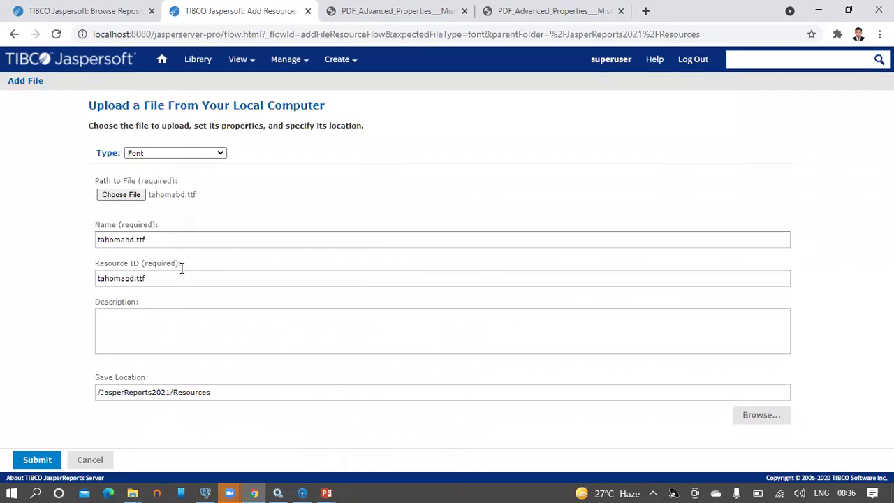
{"action": "triple_click", "coordinate": [126, 245]}
{"action": "key", "text": "ctrl+c"}
{"action": "left_click", "coordinate": [132, 326]}
{"action": "key", "text": "ctrl+v"}
{"action": "left_click", "coordinate": [43, 462]}
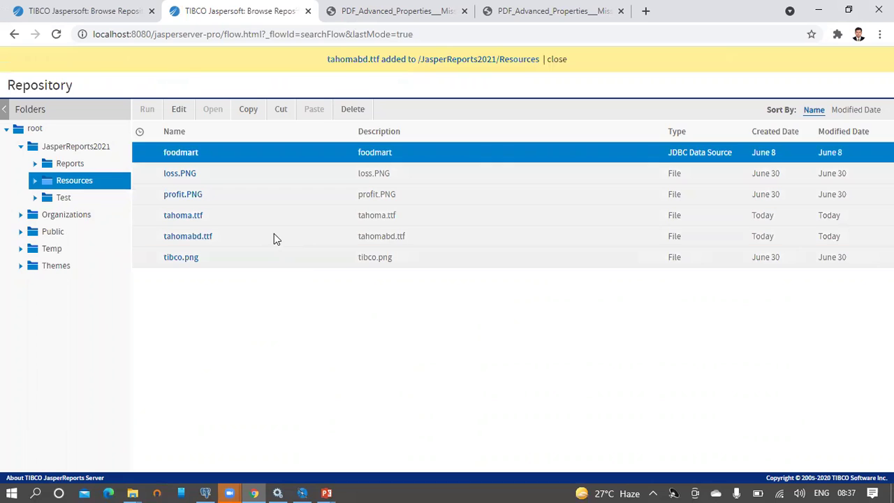
Copy the repository path of tahoma.ttf from its resource properties.
{"action": "left_click", "coordinate": [273, 235]}
{"action": "left_click", "coordinate": [269, 221]}
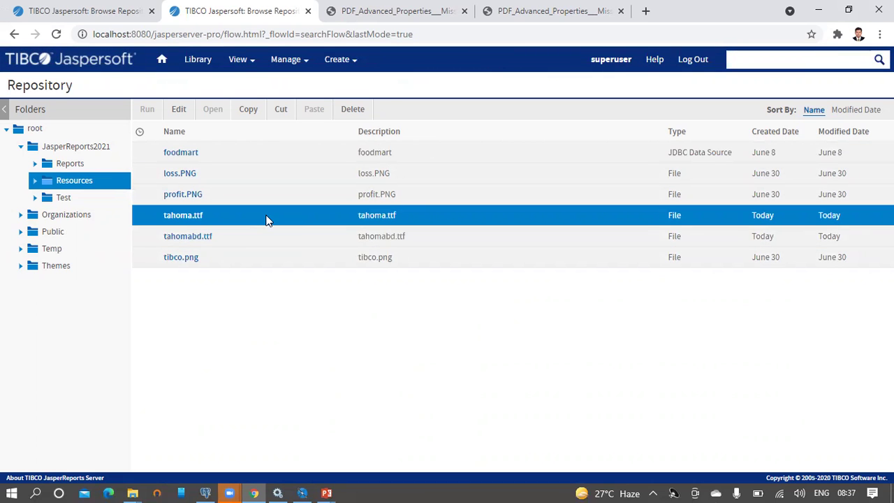
{"action": "right_click", "coordinate": [218, 221]}
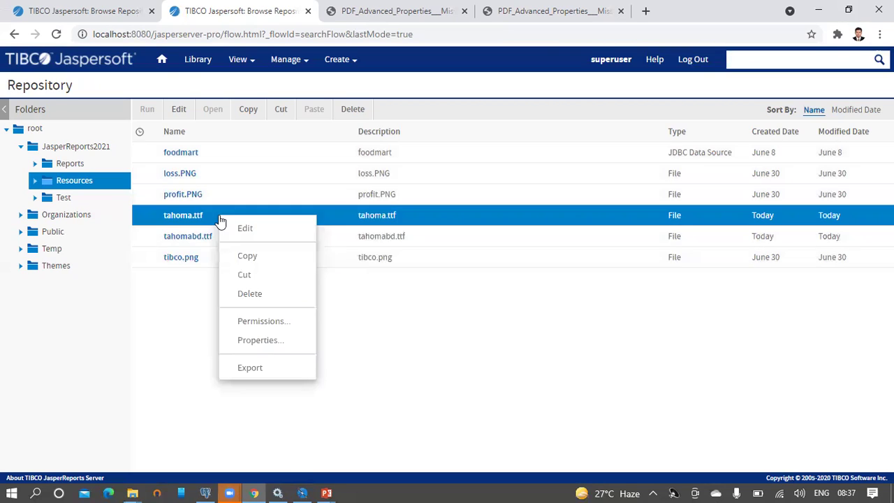
{"action": "left_click", "coordinate": [259, 342]}
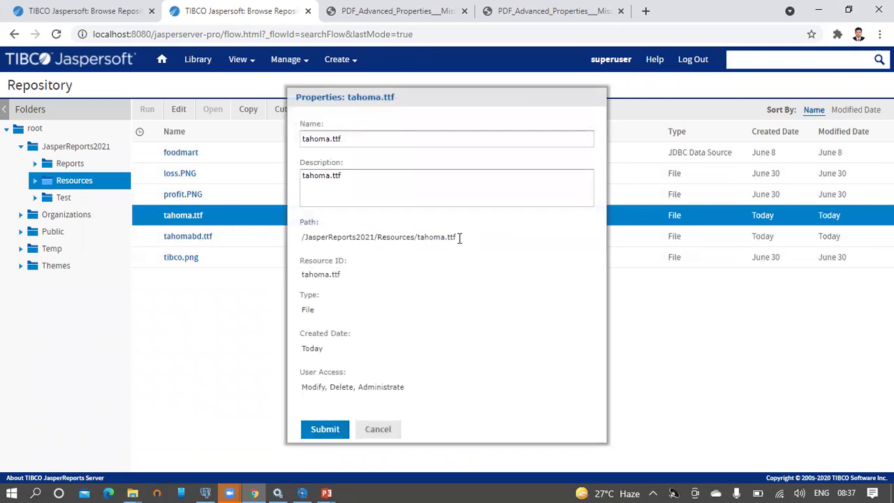
{"action": "left_click_drag", "start_coordinate": [460, 237], "coordinate": [295, 252]}
{"action": "key", "text": "ctrl+c"}
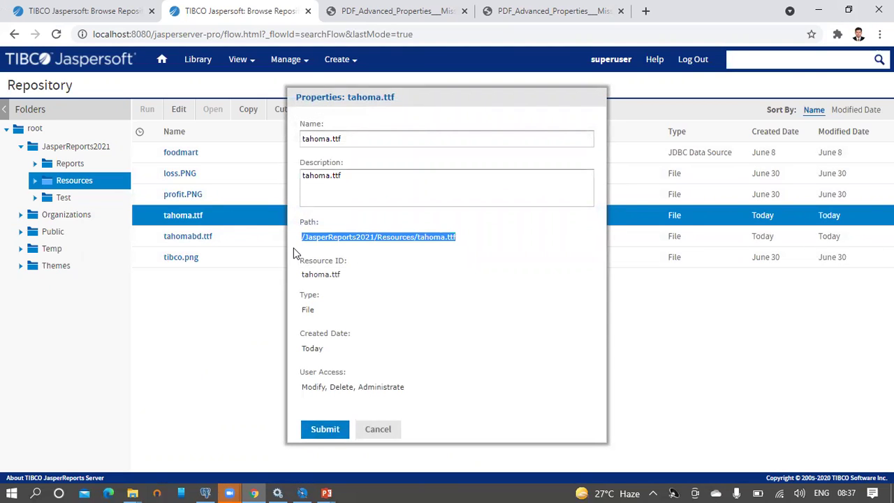
Switch to Jaspersoft Studio, select all five text fields in the Detail band and show their properties in a wider pane.
{"action": "mouse_move", "coordinate": [308, 489]}
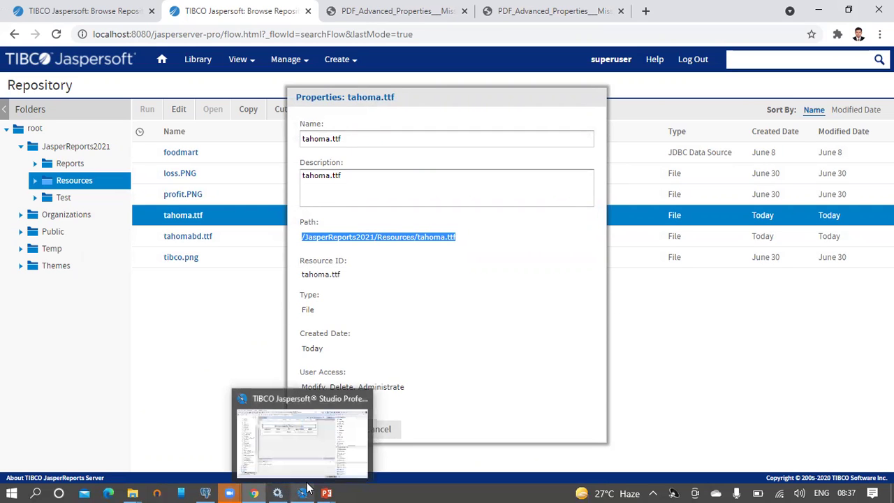
{"action": "left_click", "coordinate": [300, 437]}
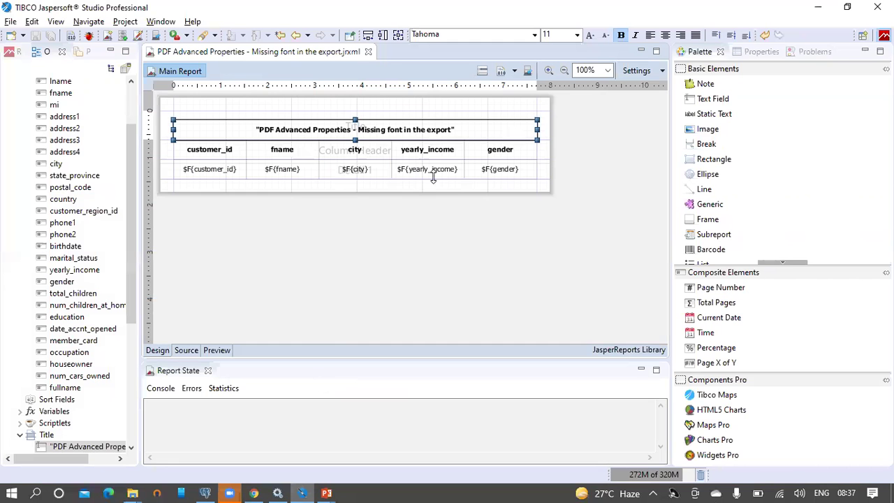
{"action": "left_click", "coordinate": [415, 219]}
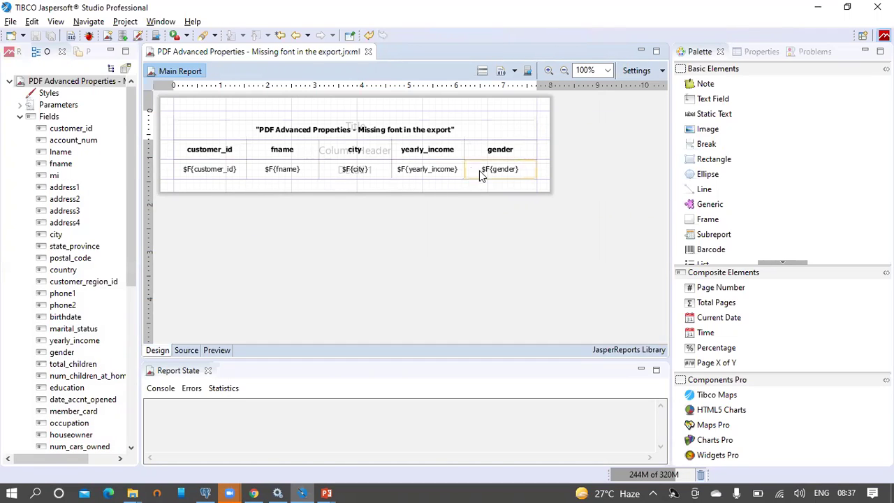
{"action": "left_click_drag", "start_coordinate": [584, 197], "coordinate": [147, 173]}
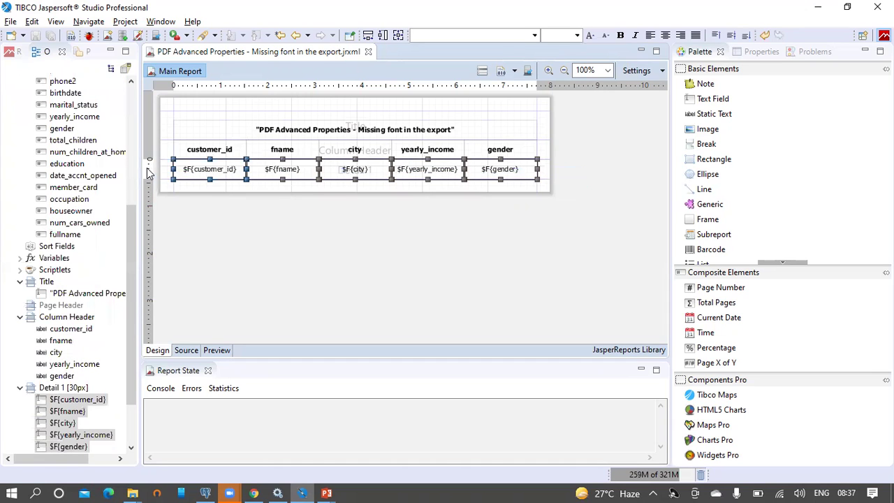
{"action": "left_click", "coordinate": [758, 56]}
{"action": "left_click_drag", "start_coordinate": [668, 138], "coordinate": [521, 137]}
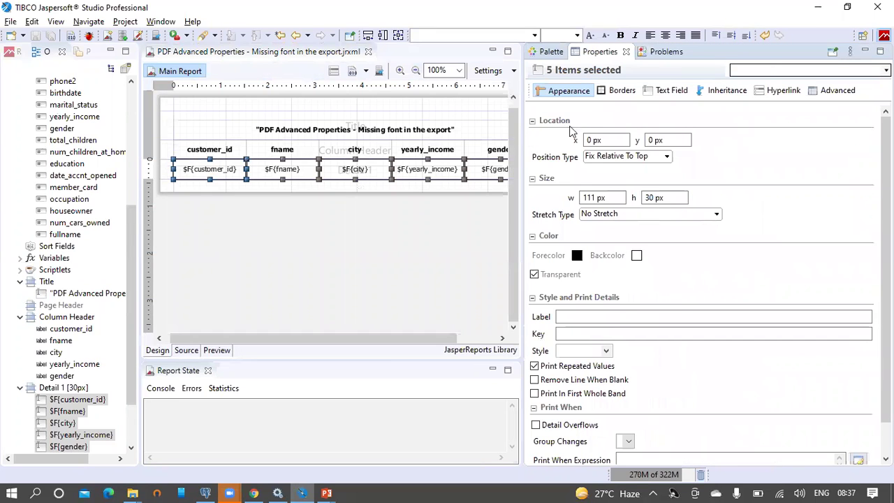
Set the PDF Font Name of the selected detail fields to repo:/JasperReports2021/Resources/tahoma.ttf in their advanced properties.
{"action": "left_click", "coordinate": [841, 92]}
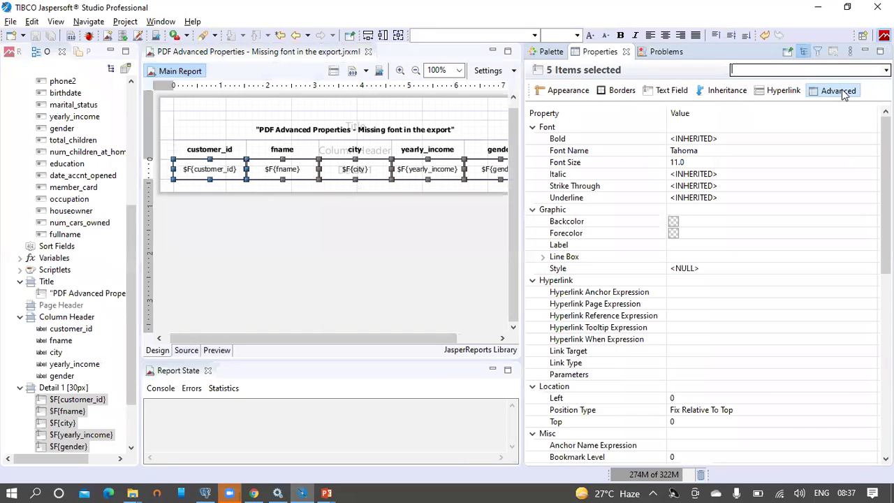
{"action": "scroll", "coordinate": [583, 210], "scroll_direction": "down", "scroll_amount": 5}
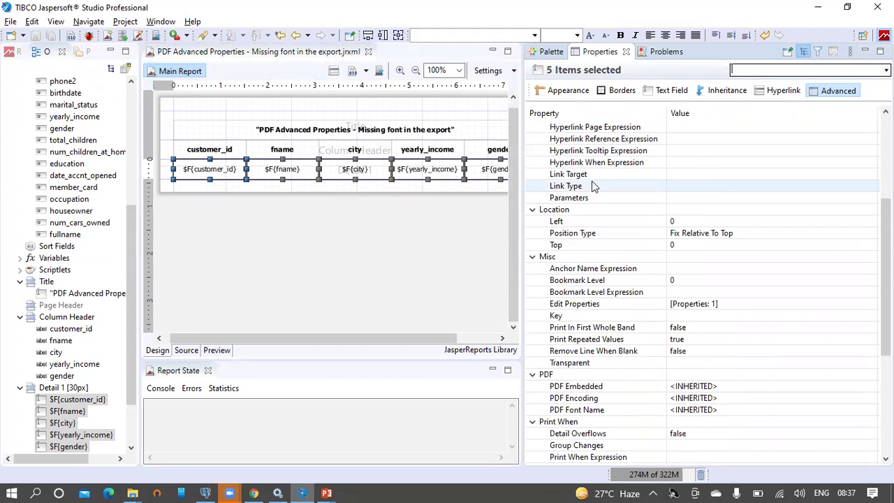
{"action": "scroll", "coordinate": [593, 187], "scroll_direction": "down", "scroll_amount": 6}
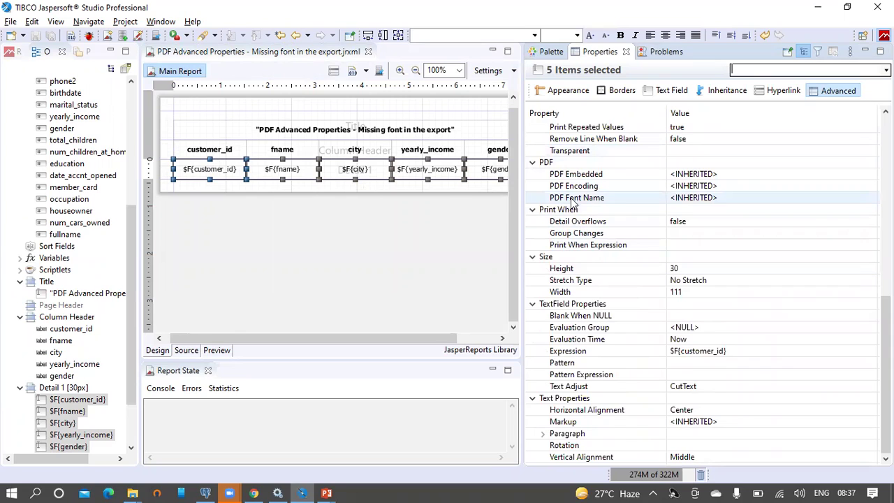
{"action": "left_click", "coordinate": [732, 197]}
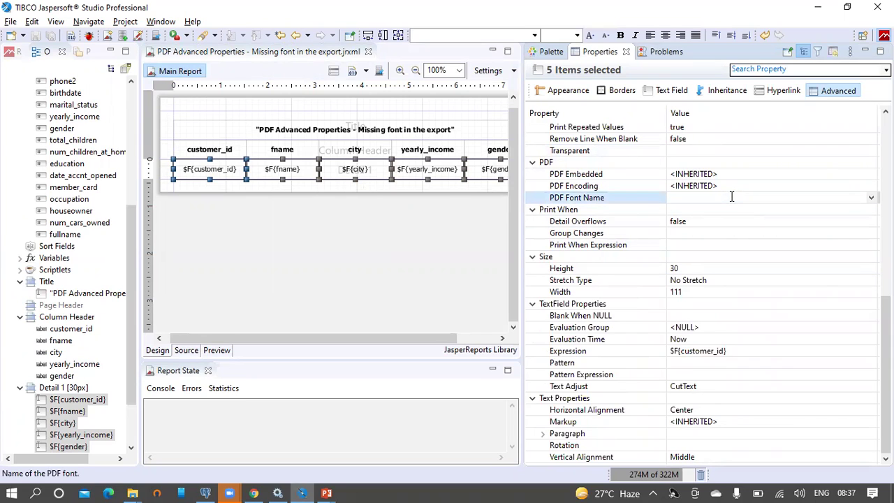
{"action": "type", "text": "repo:"}
{"action": "key", "text": "ctrl+v"}
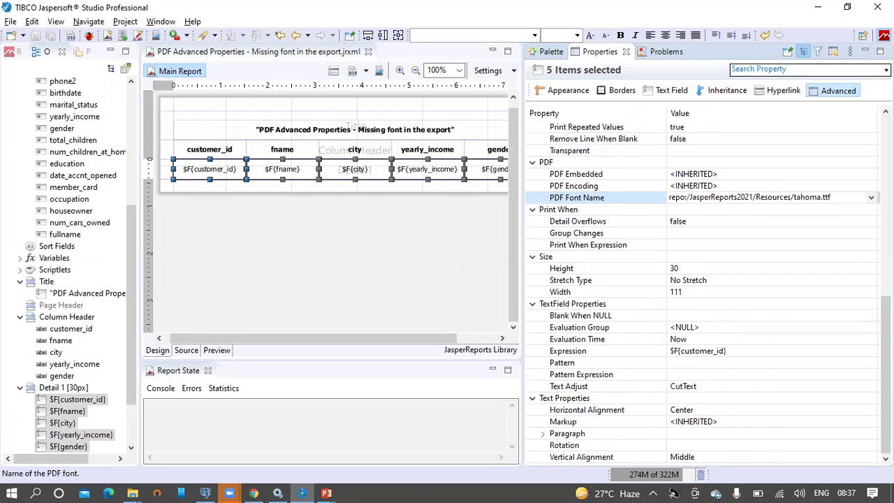
Set PDF Embedded to true for the selected detail fields.
{"action": "left_click", "coordinate": [730, 174]}
{"action": "left_click", "coordinate": [871, 174]}
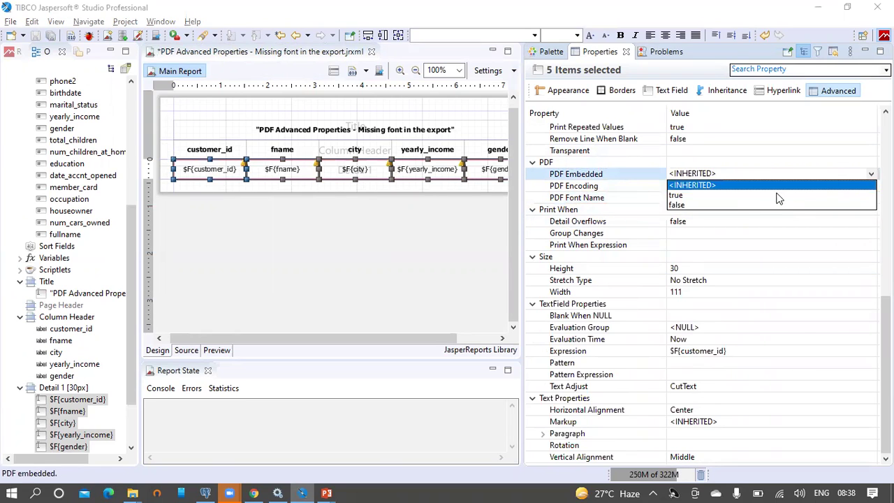
{"action": "left_click", "coordinate": [707, 195]}
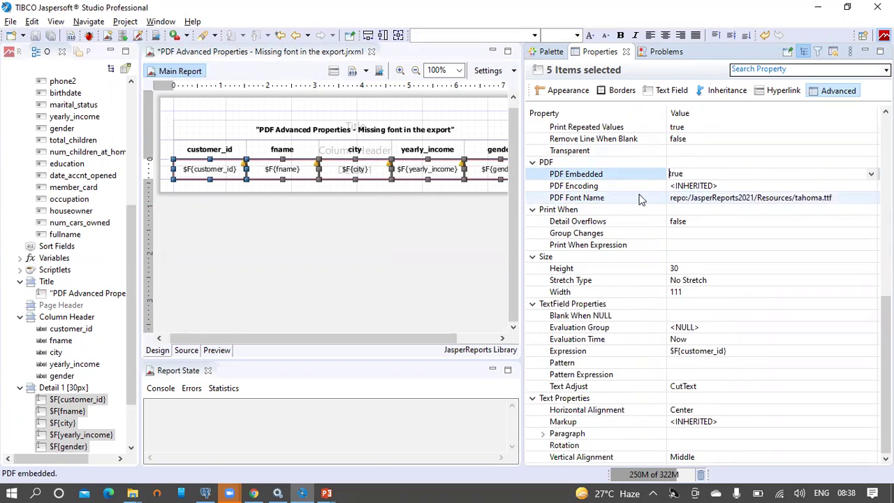
Set PDF Encoding of the selected detail fields to Identity-H (Unicode with horizontal writing) and save the report without publishing it.
{"action": "left_click", "coordinate": [844, 186]}
{"action": "left_click", "coordinate": [872, 186]}
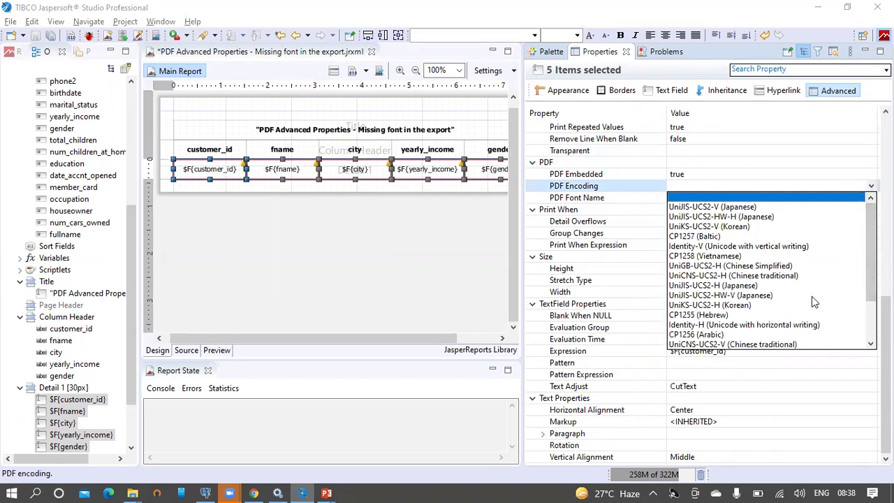
{"action": "left_click", "coordinate": [744, 326]}
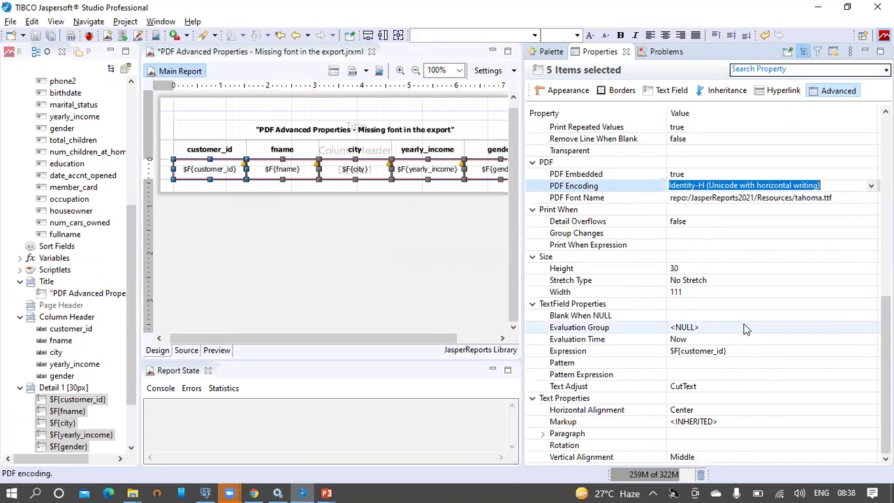
{"action": "left_click", "coordinate": [35, 35]}
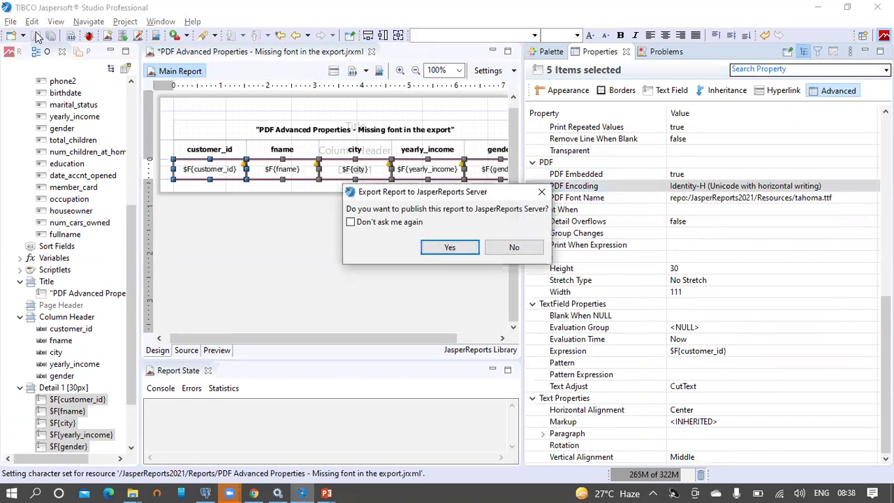
{"action": "left_click", "coordinate": [512, 250]}
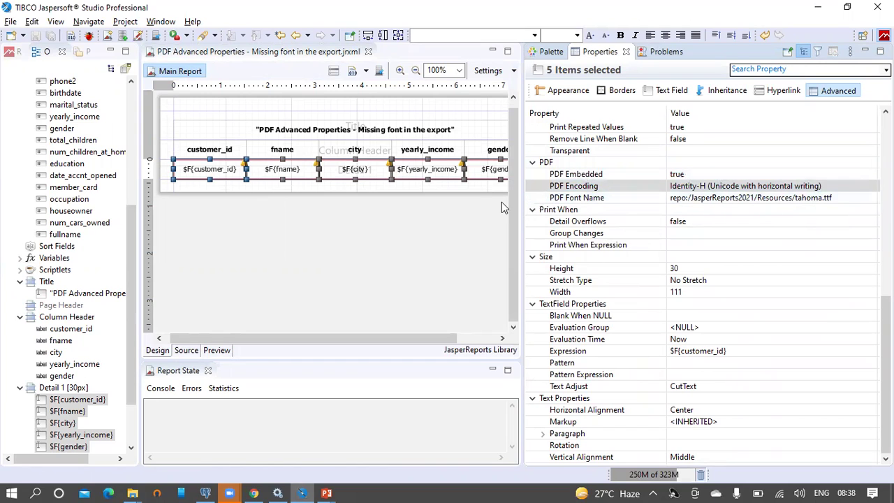
{"action": "left_click_drag", "start_coordinate": [522, 190], "coordinate": [681, 194]}
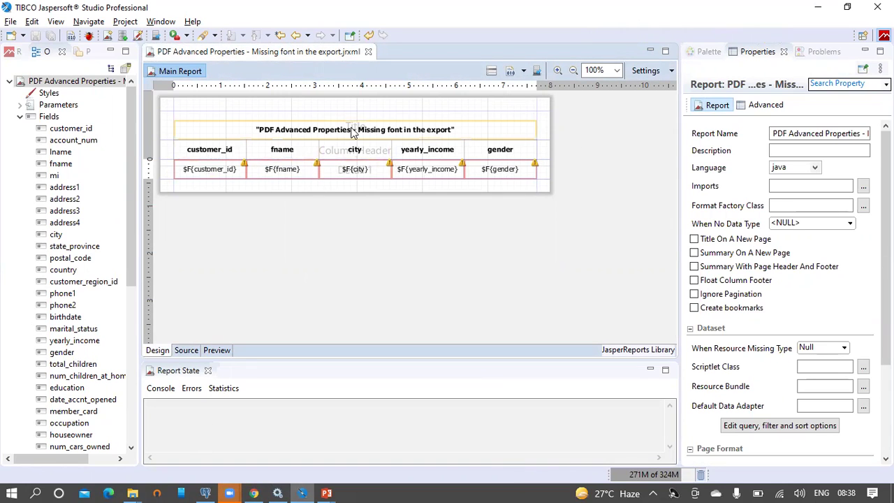
Switch to JasperReports Server in the browser and copy the repository path of tahomabd.ttf from its resource properties.
{"action": "left_click", "coordinate": [256, 491]}
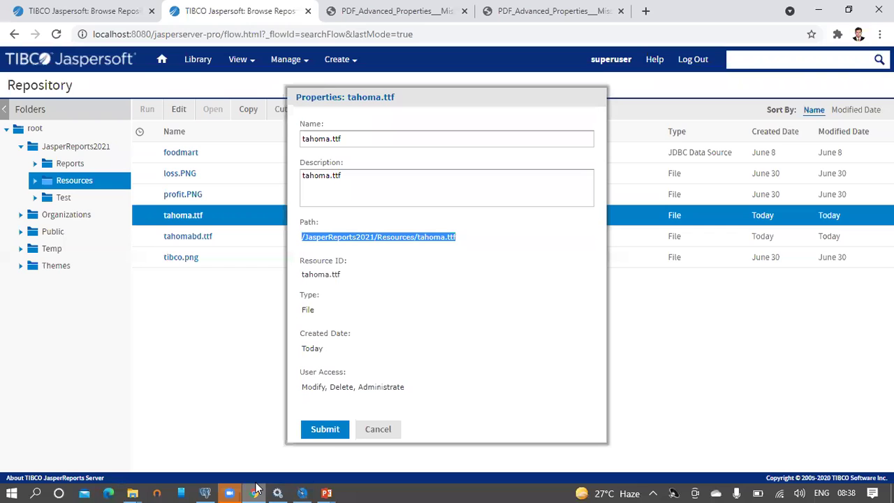
{"action": "left_click", "coordinate": [383, 431]}
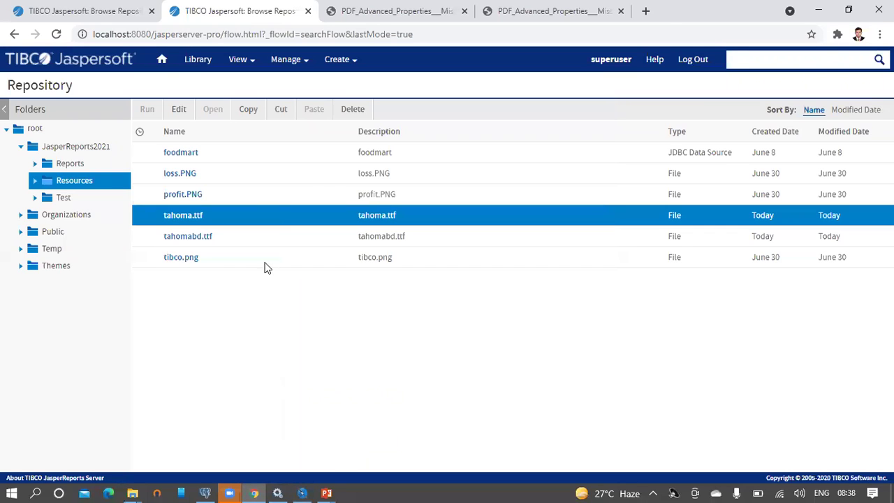
{"action": "left_click", "coordinate": [268, 241]}
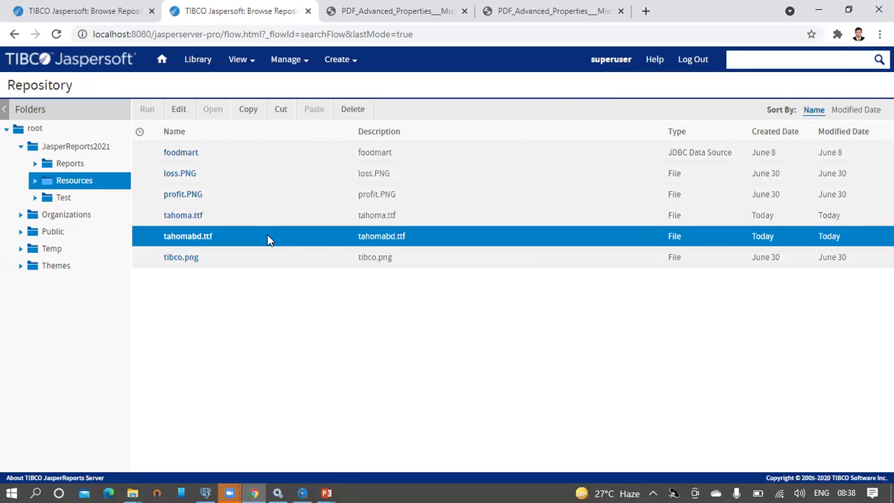
{"action": "right_click", "coordinate": [267, 240]}
{"action": "left_click", "coordinate": [311, 362]}
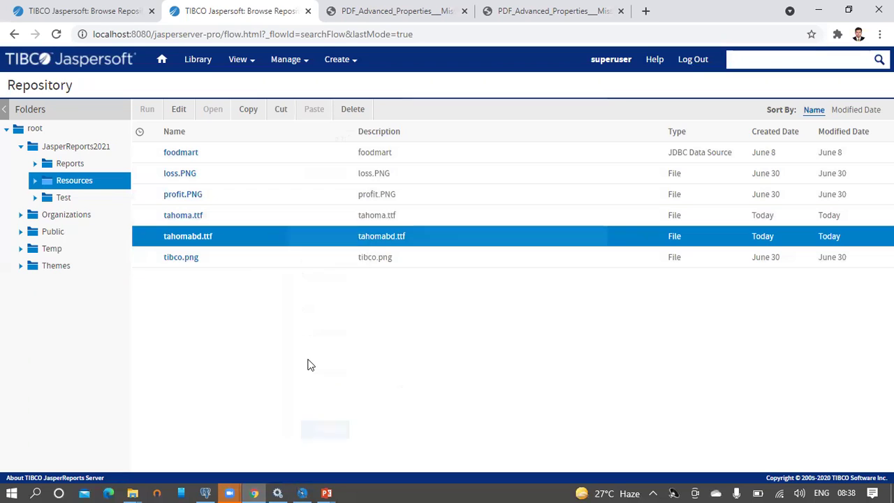
{"action": "left_click_drag", "start_coordinate": [468, 239], "coordinate": [294, 243]}
{"action": "key", "text": "ctrl+c"}
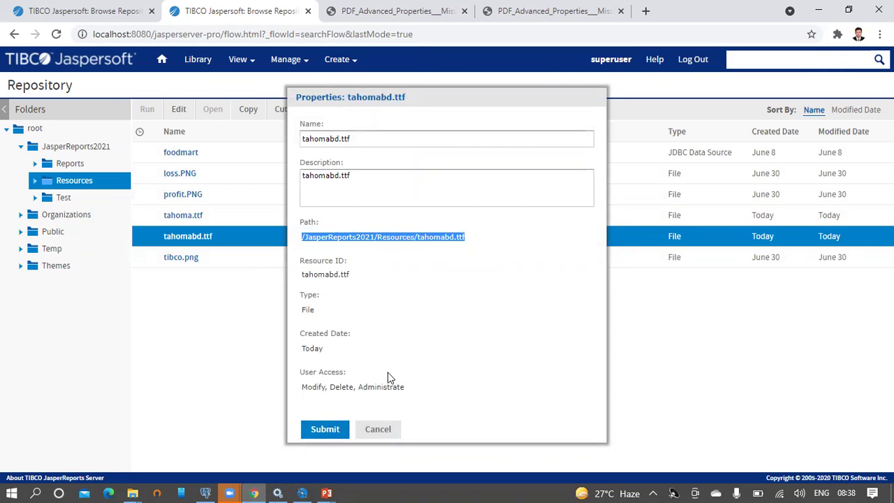
{"action": "left_click", "coordinate": [378, 429]}
Switch to Jaspersoft Studio, select the title field and the five column header labels, and show their advanced PDF properties in a wider pane.
{"action": "left_click", "coordinate": [300, 492]}
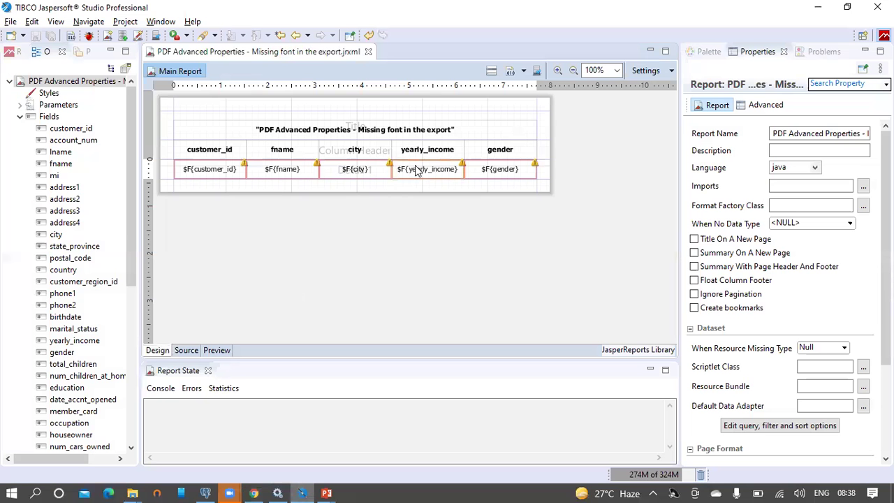
{"action": "left_click_drag", "start_coordinate": [542, 148], "coordinate": [172, 123]}
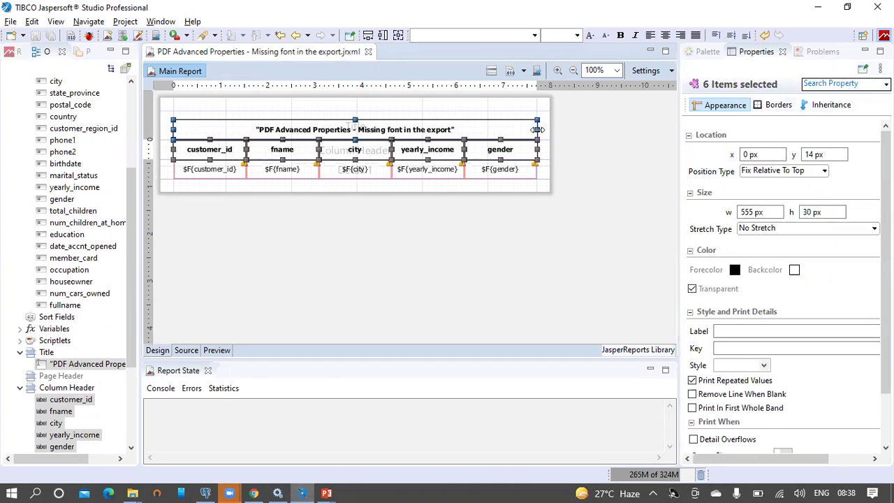
{"action": "left_click_drag", "start_coordinate": [681, 129], "coordinate": [536, 129]}
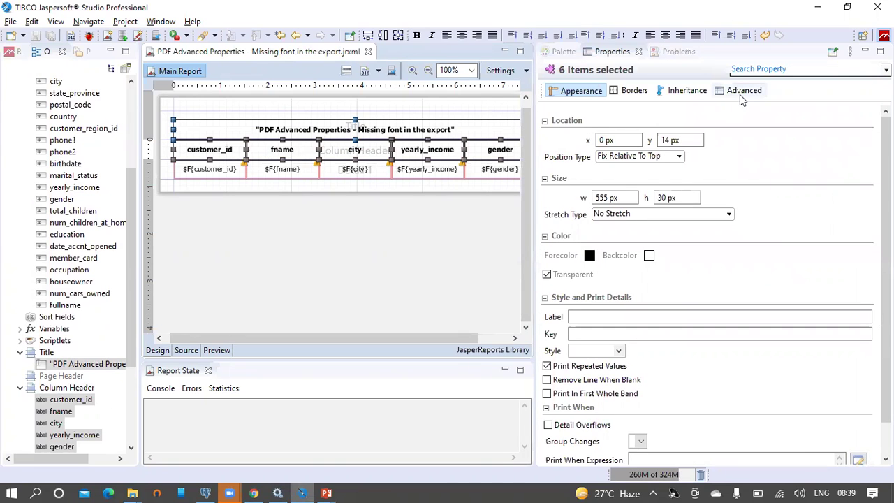
{"action": "left_click", "coordinate": [742, 93]}
{"action": "scroll", "coordinate": [622, 292], "scroll_direction": "down", "scroll_amount": 2}
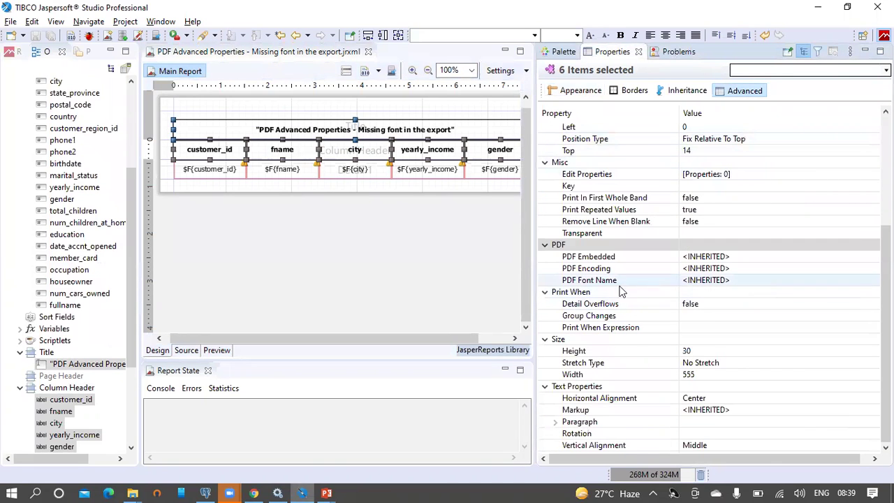
Set the PDF Font Name of the selected title and header elements to repo:/JasperReports2021/Resources/tahomabd.ttf.
{"action": "left_click", "coordinate": [758, 280]}
{"action": "type", "text": "repo"}
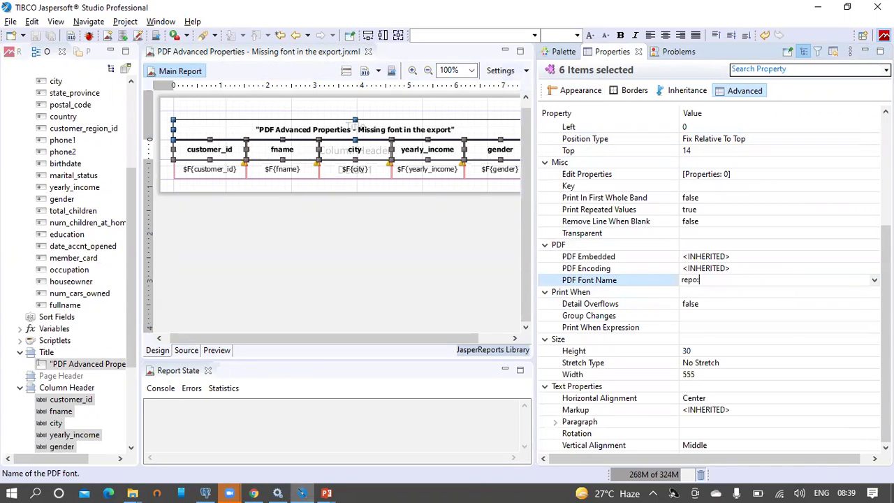
{"action": "type", "text": ":"}
{"action": "key", "text": "ctrl+v"}
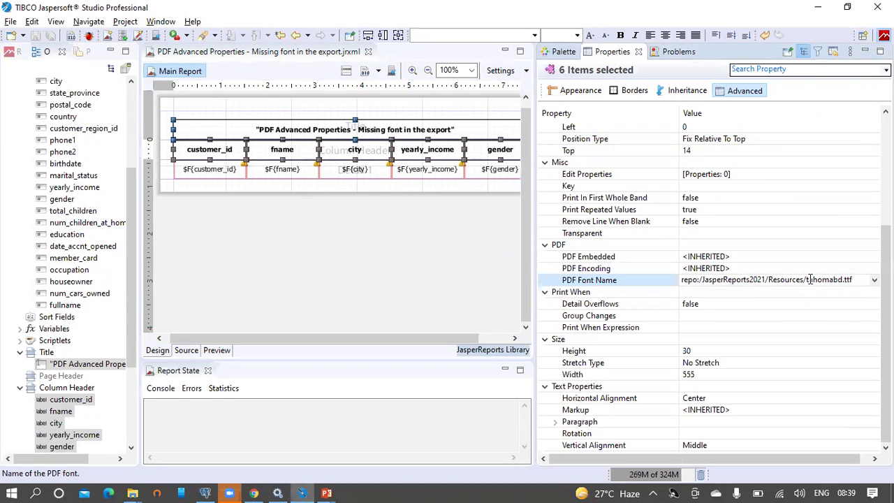
Set PDF Embedded to true and PDF Encoding to Identity-H (Unicode with horizontal writing) for the selected title and header elements.
{"action": "left_click", "coordinate": [774, 256]}
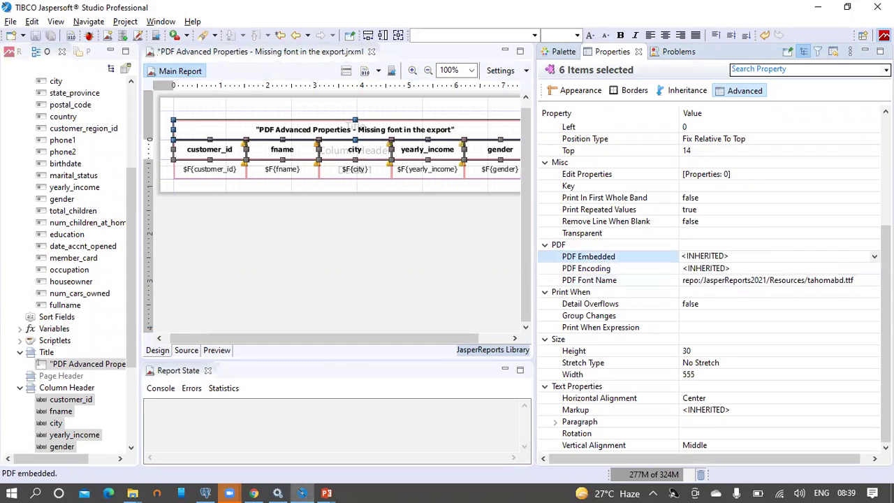
{"action": "key", "text": "Escape"}
{"action": "key", "text": "Down"}
{"action": "left_click", "coordinate": [723, 268]}
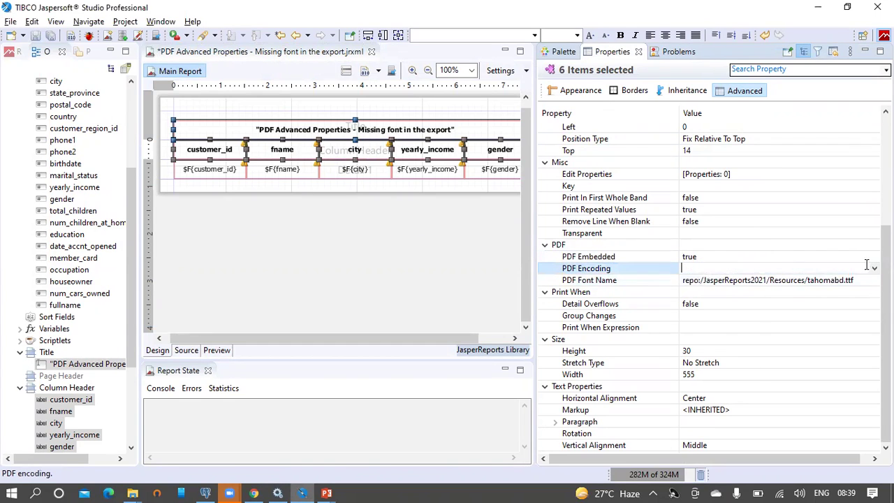
{"action": "left_click", "coordinate": [874, 269]}
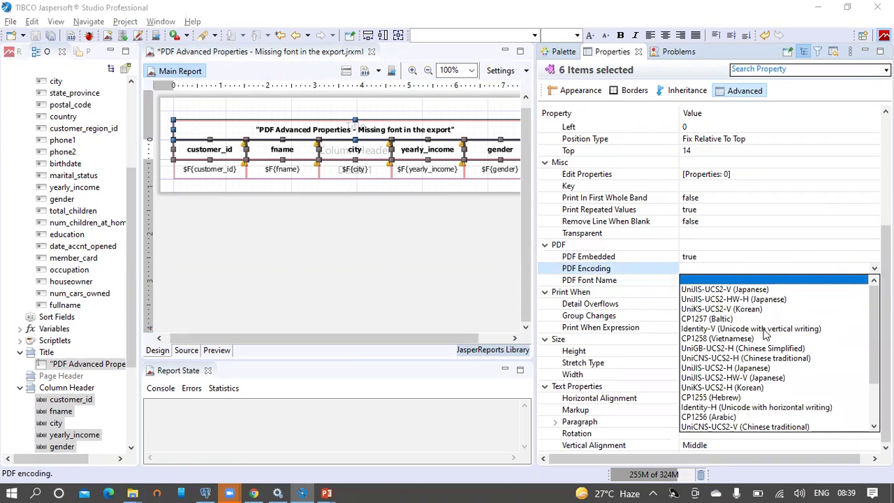
{"action": "left_click", "coordinate": [793, 408]}
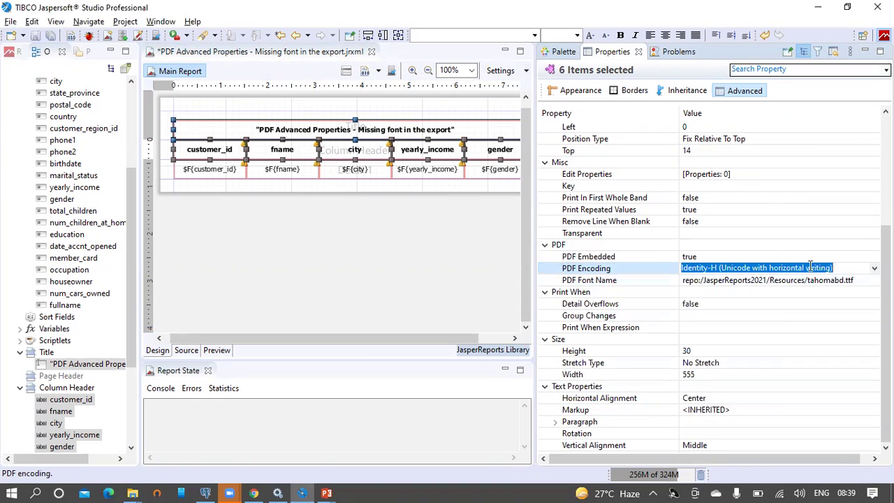
Deselect the elements, widen the report canvas, and save the report while publishing it to JasperReports Server.
{"action": "left_click", "coordinate": [435, 261]}
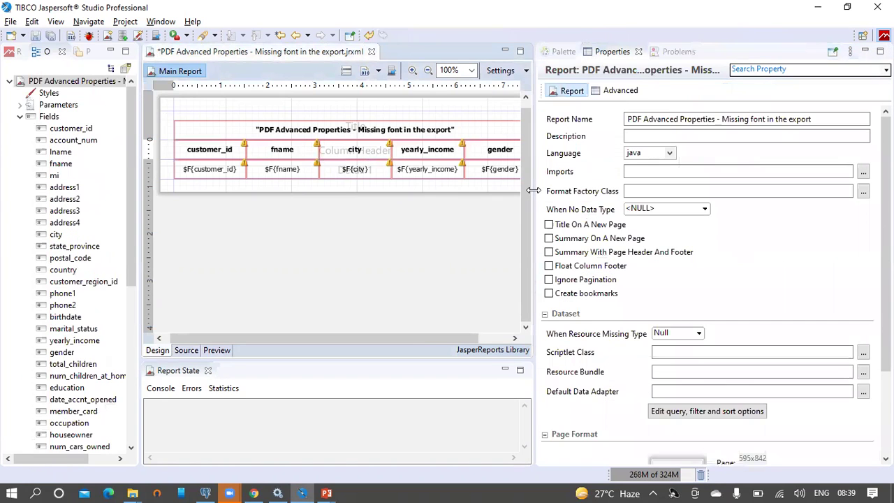
{"action": "left_click_drag", "start_coordinate": [690, 190], "coordinate": [690, 190]}
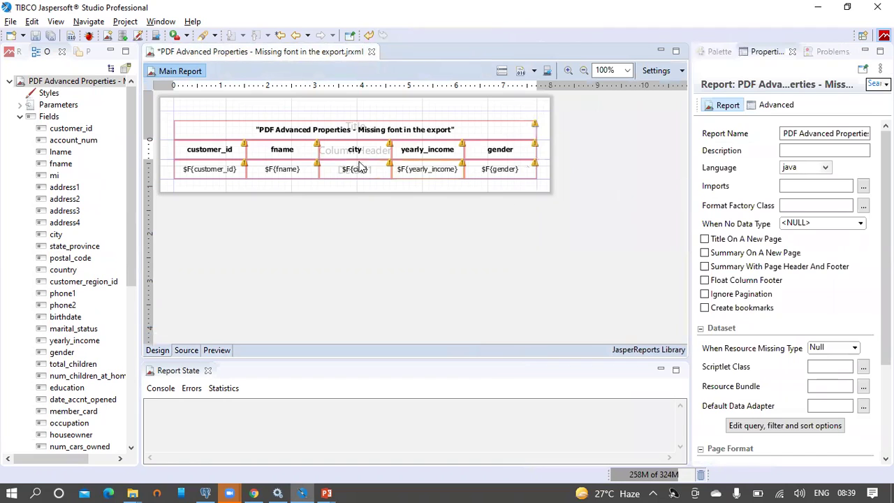
{"action": "mouse_move", "coordinate": [235, 155]}
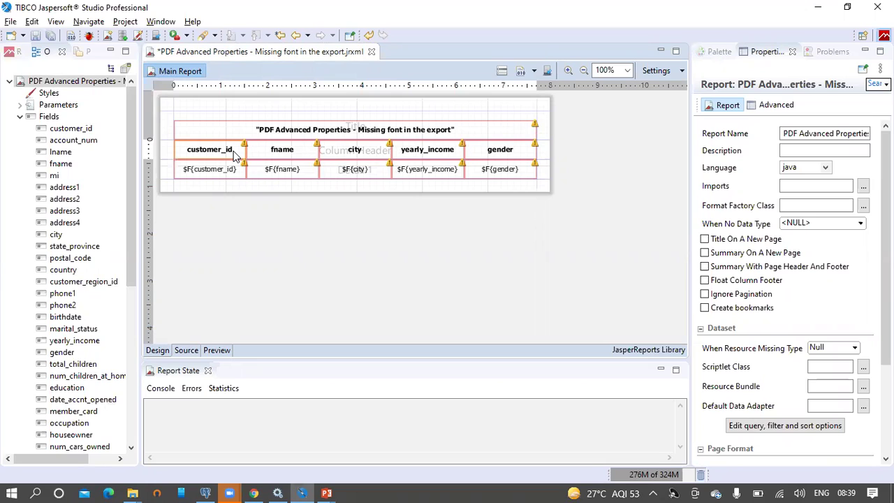
{"action": "left_click", "coordinate": [36, 37]}
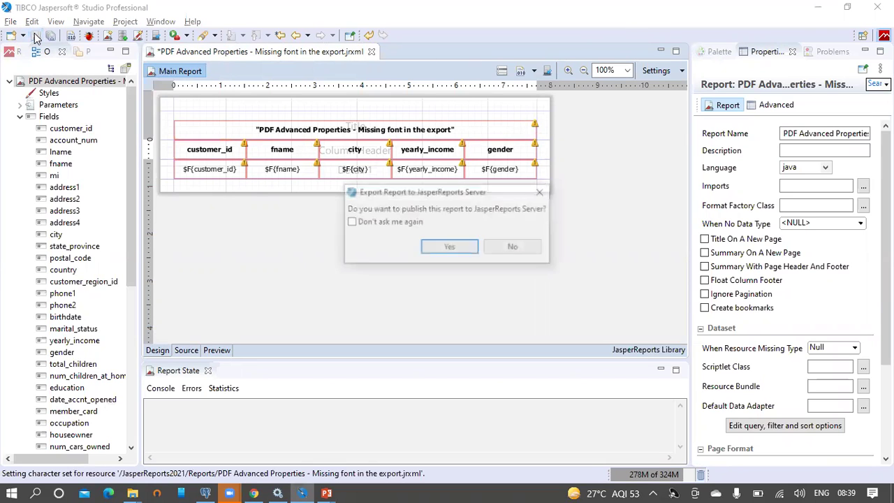
{"action": "left_click", "coordinate": [450, 249]}
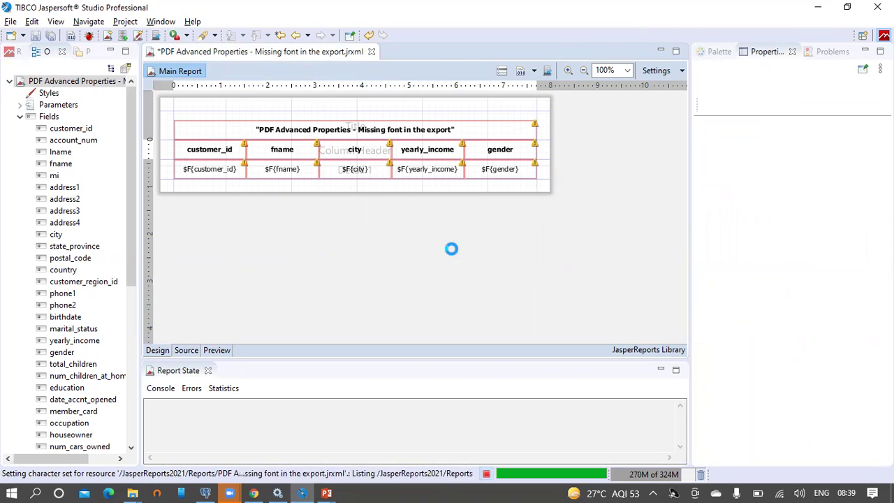
{"action": "left_click", "coordinate": [575, 257]}
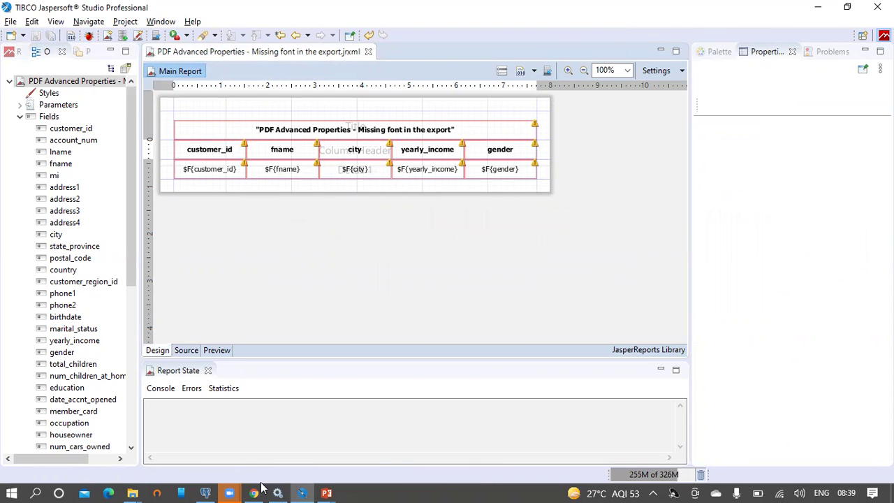
Switch to JasperReports Server in the browser and run the PDF Advanced Properties - Missing font in the export report in a new tab.
{"action": "left_click", "coordinate": [255, 492]}
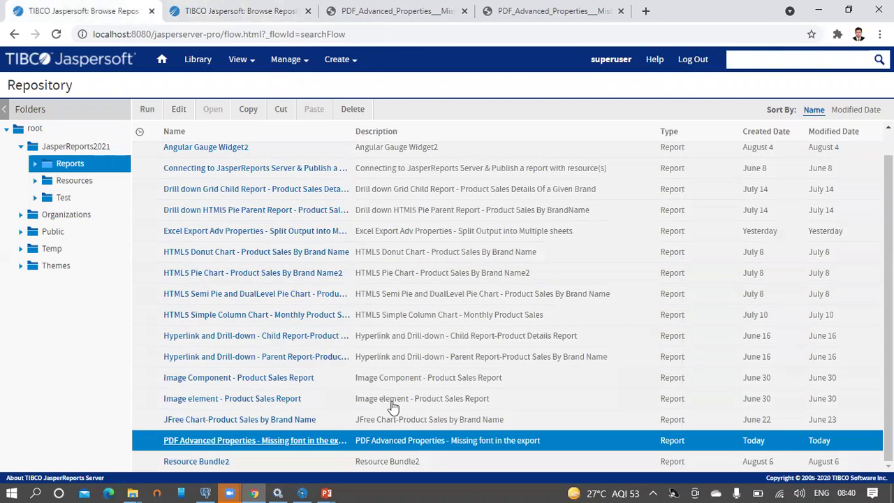
{"action": "right_click", "coordinate": [351, 443]}
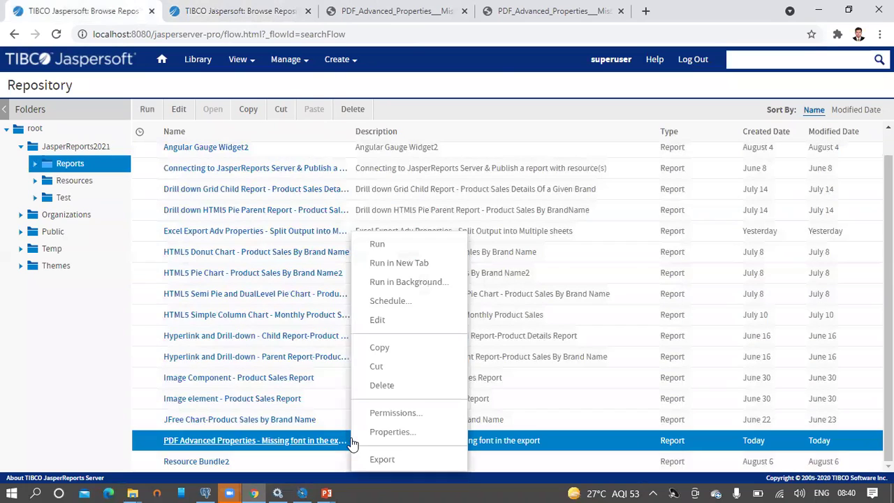
{"action": "left_click", "coordinate": [393, 264]}
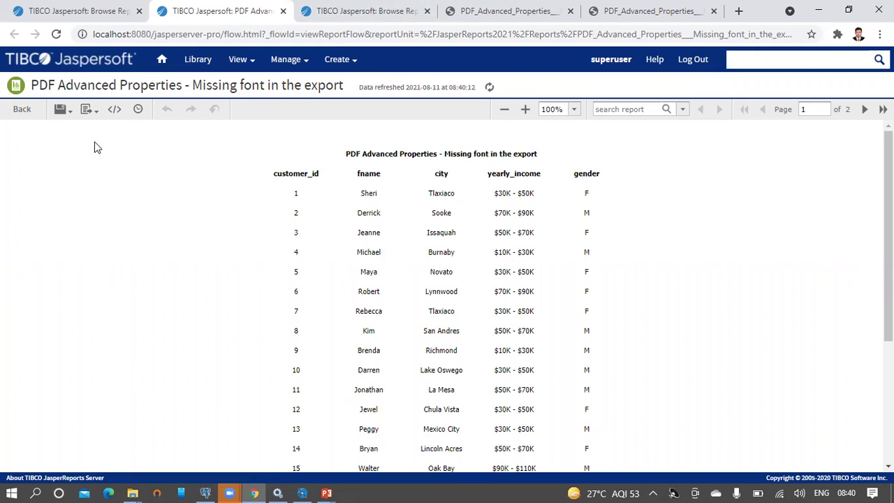
Export the displayed report as PDF and open the downloaded file.
{"action": "left_click", "coordinate": [90, 114]}
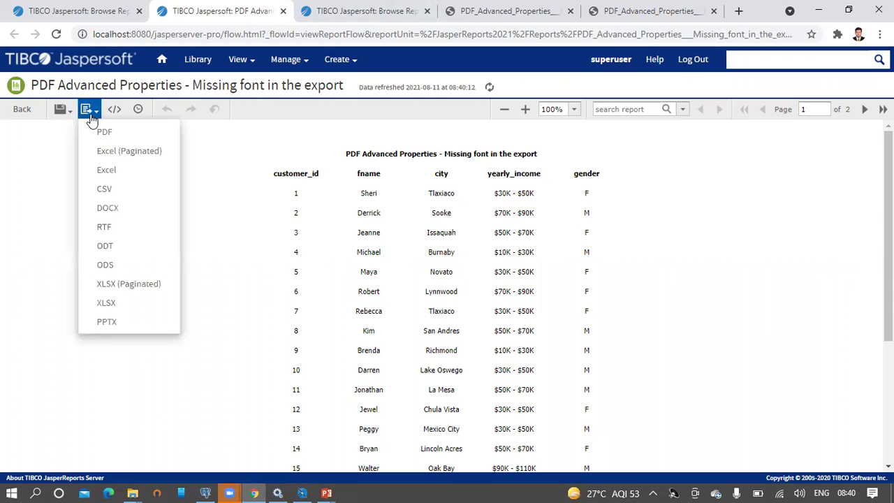
{"action": "left_click", "coordinate": [91, 130]}
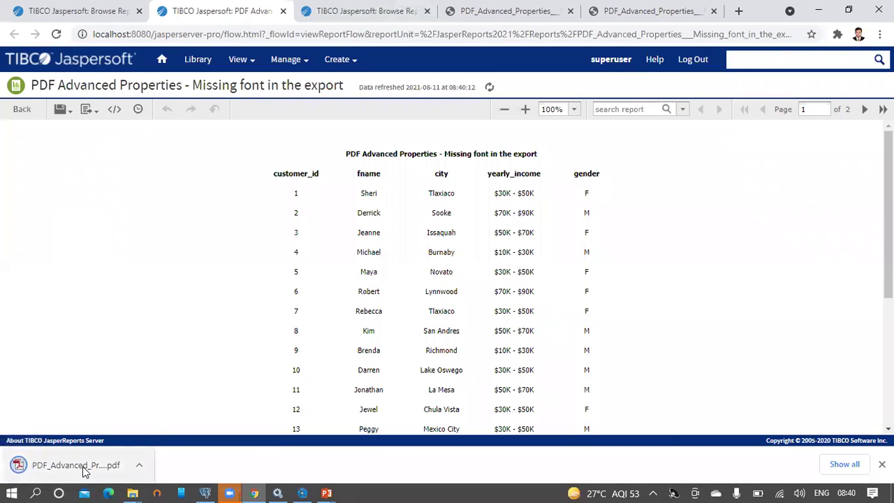
{"action": "left_click", "coordinate": [84, 472]}
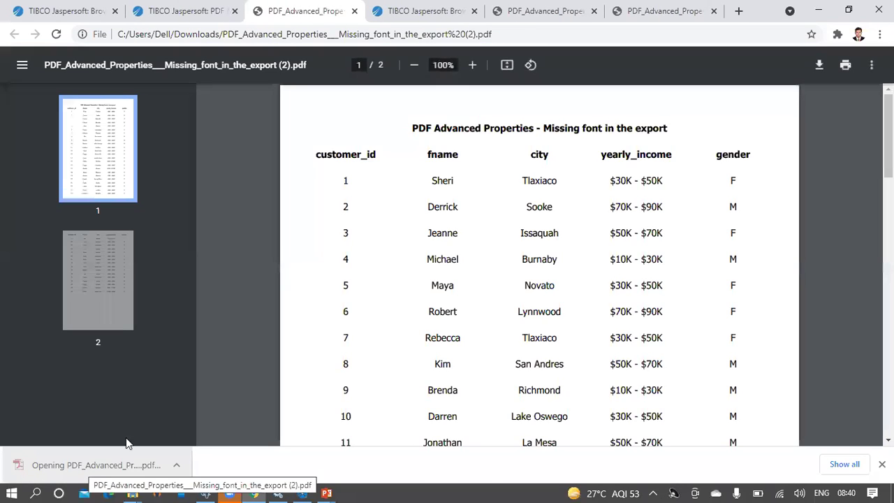
Examine the font of the title, column headers and detail rows in the exported PDF, and return to the PowerPoint slide show.
{"action": "left_click_drag", "start_coordinate": [408, 128], "coordinate": [669, 127]}
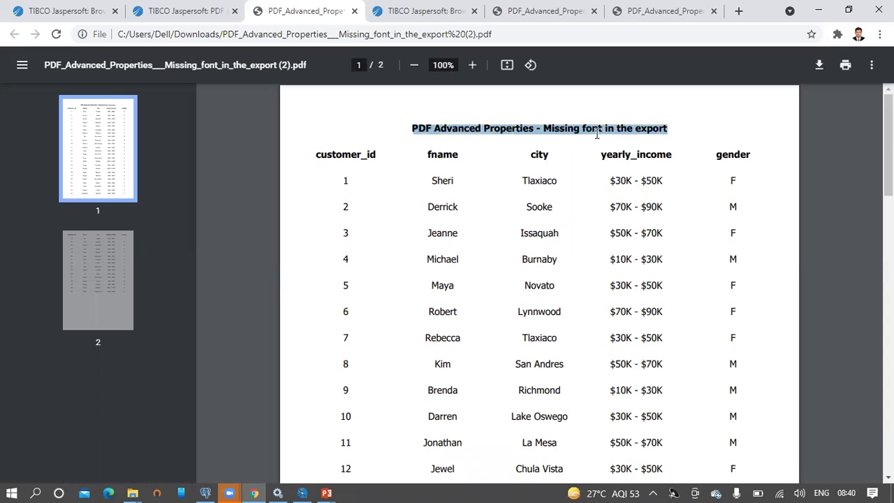
{"action": "left_click_drag", "start_coordinate": [315, 150], "coordinate": [697, 153]}
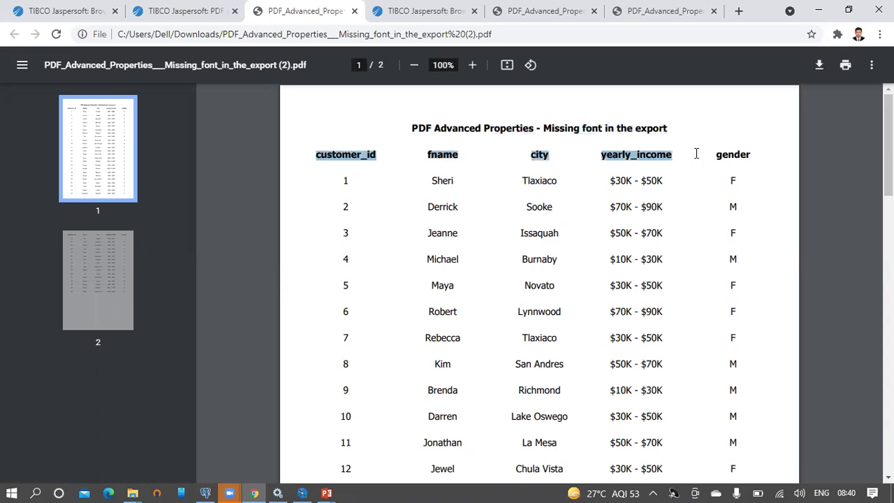
{"action": "left_click", "coordinate": [396, 220]}
{"action": "left_click_drag", "start_coordinate": [343, 181], "coordinate": [742, 465]}
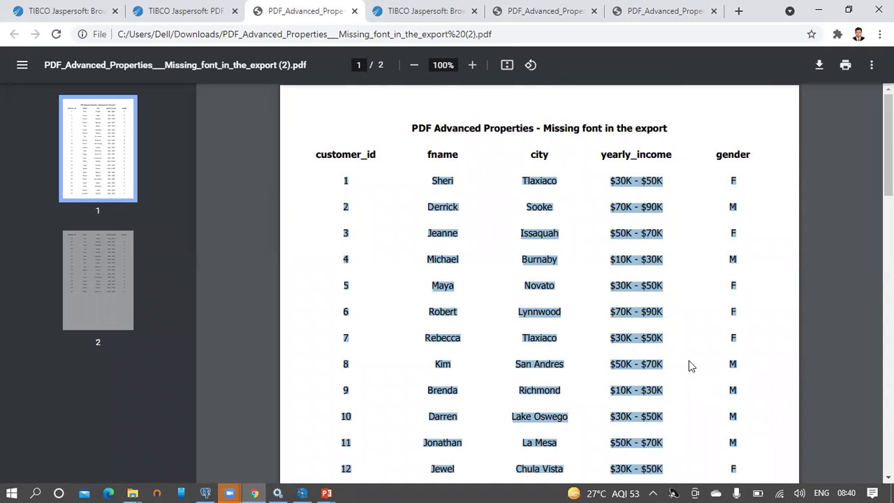
{"action": "left_click", "coordinate": [629, 313]}
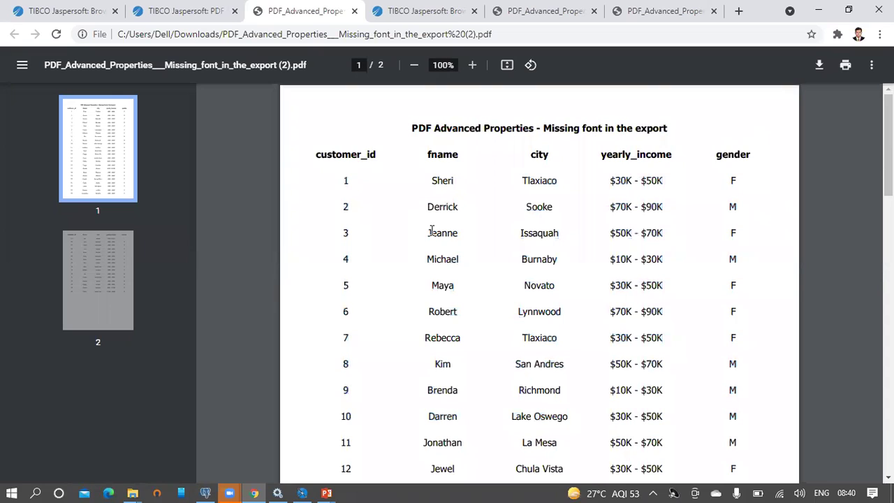
{"action": "left_click_drag", "start_coordinate": [345, 180], "coordinate": [730, 468]}
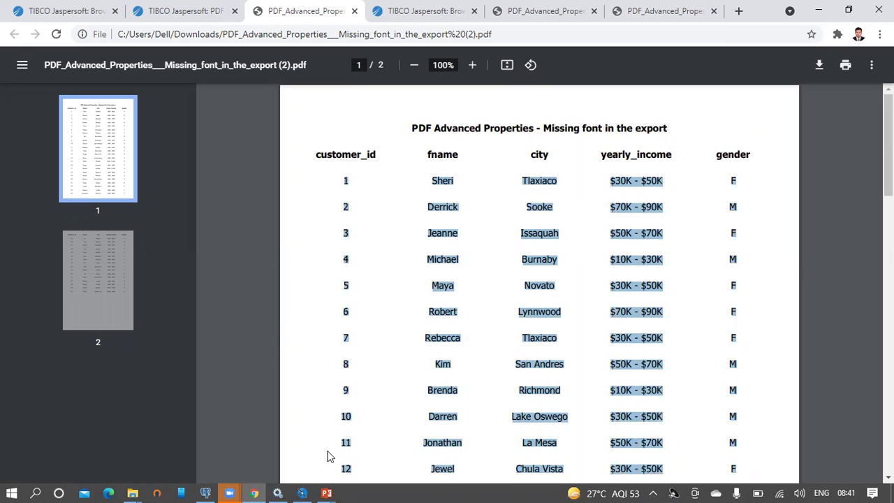
{"action": "mouse_move", "coordinate": [326, 489]}
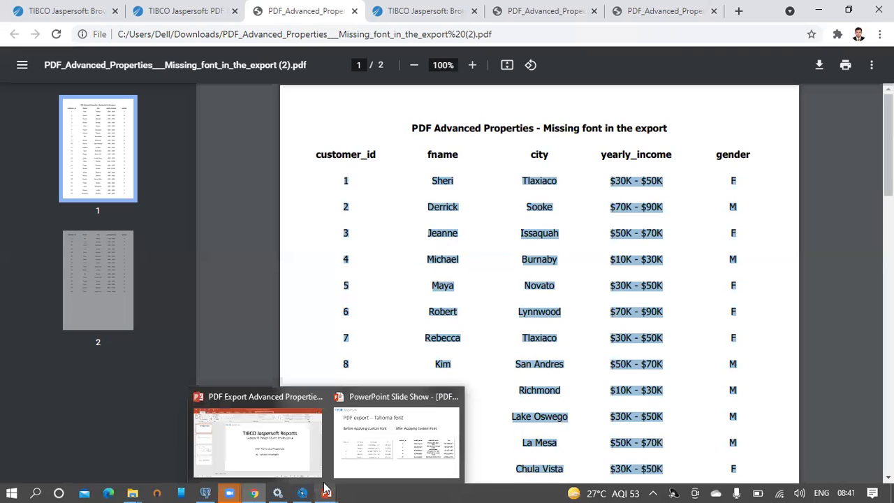
{"action": "left_click", "coordinate": [385, 447]}
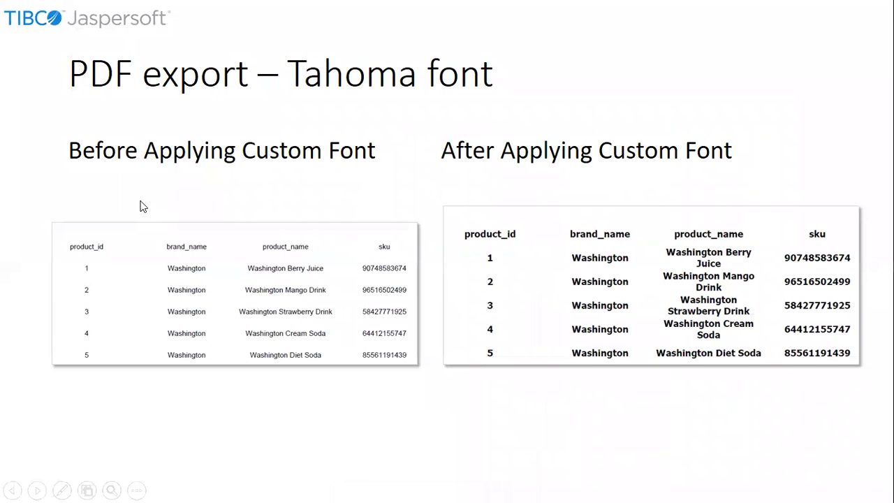